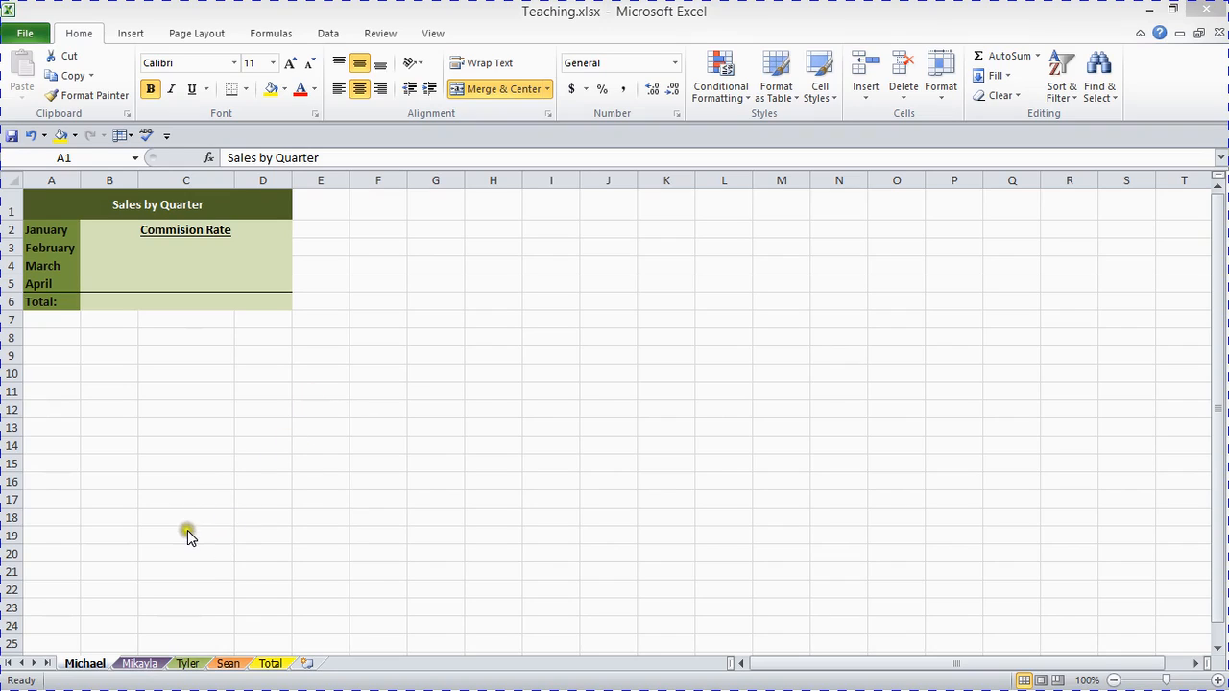
Copy the Sales by Quarter table, cells A1:D6, on the first worksheet
left_click(53, 200)
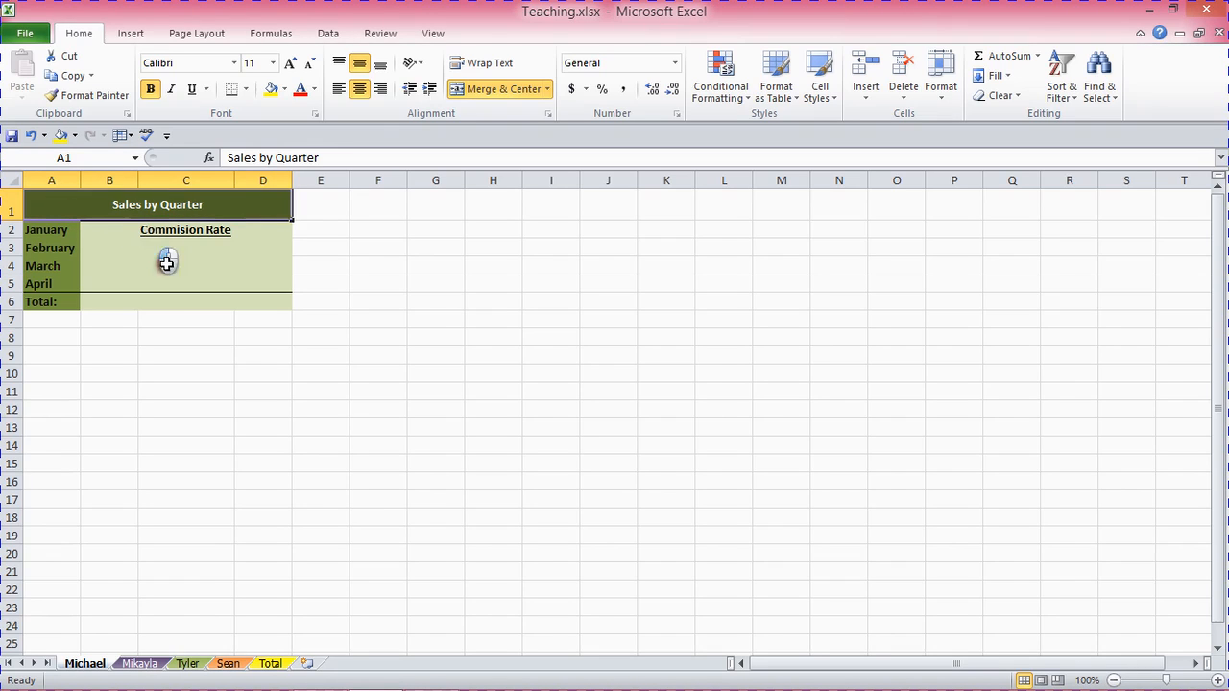
left_click(220, 301, "shift")
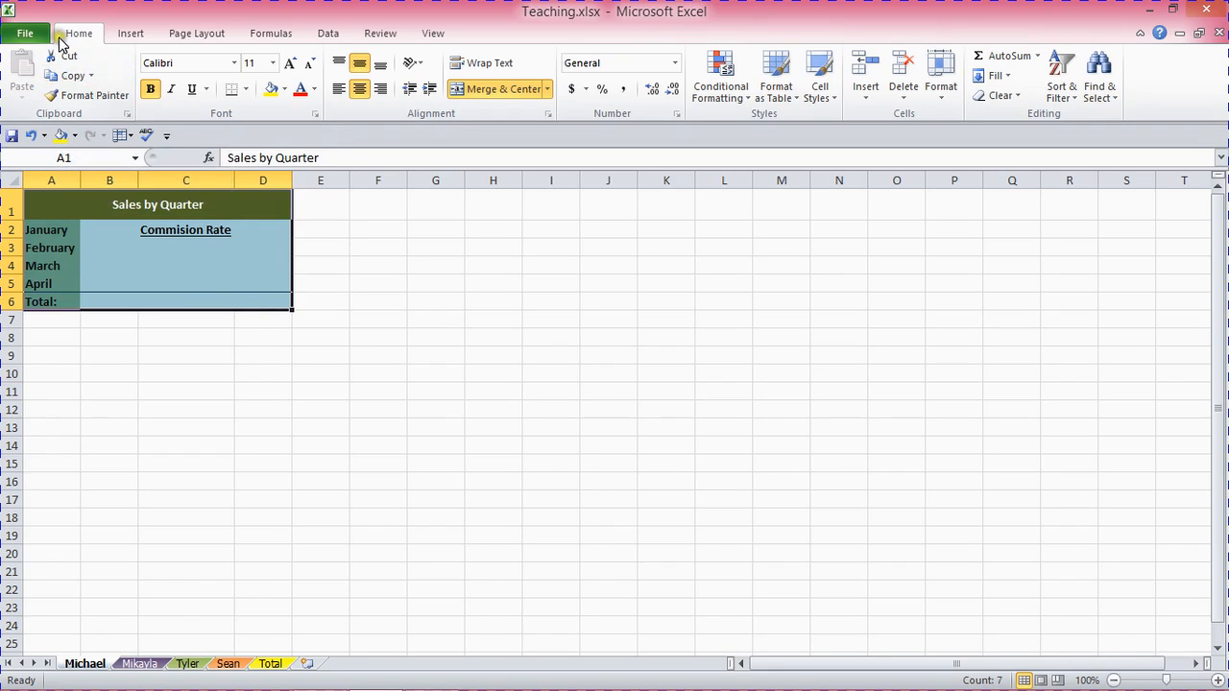
left_click(68, 84)
left_click(69, 77)
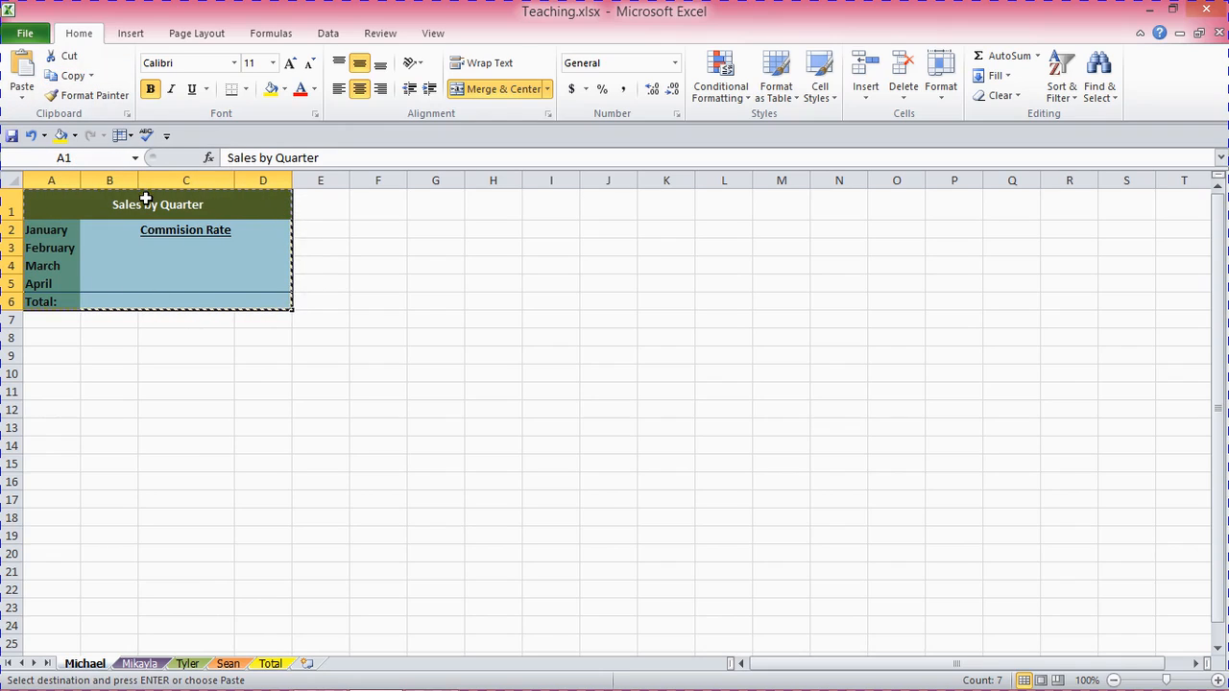
Group the second, third and fourth worksheets and paste the copied Sales by Quarter table at cell A1
left_click(142, 664)
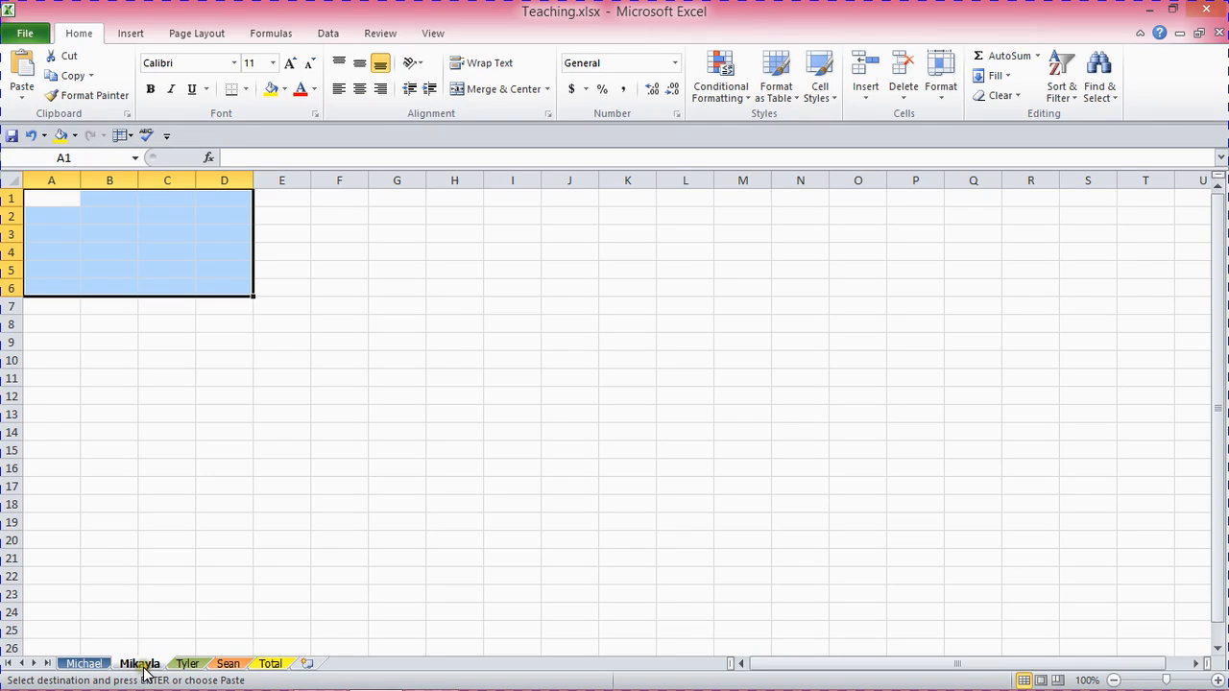
left_click(188, 664, "ctrl")
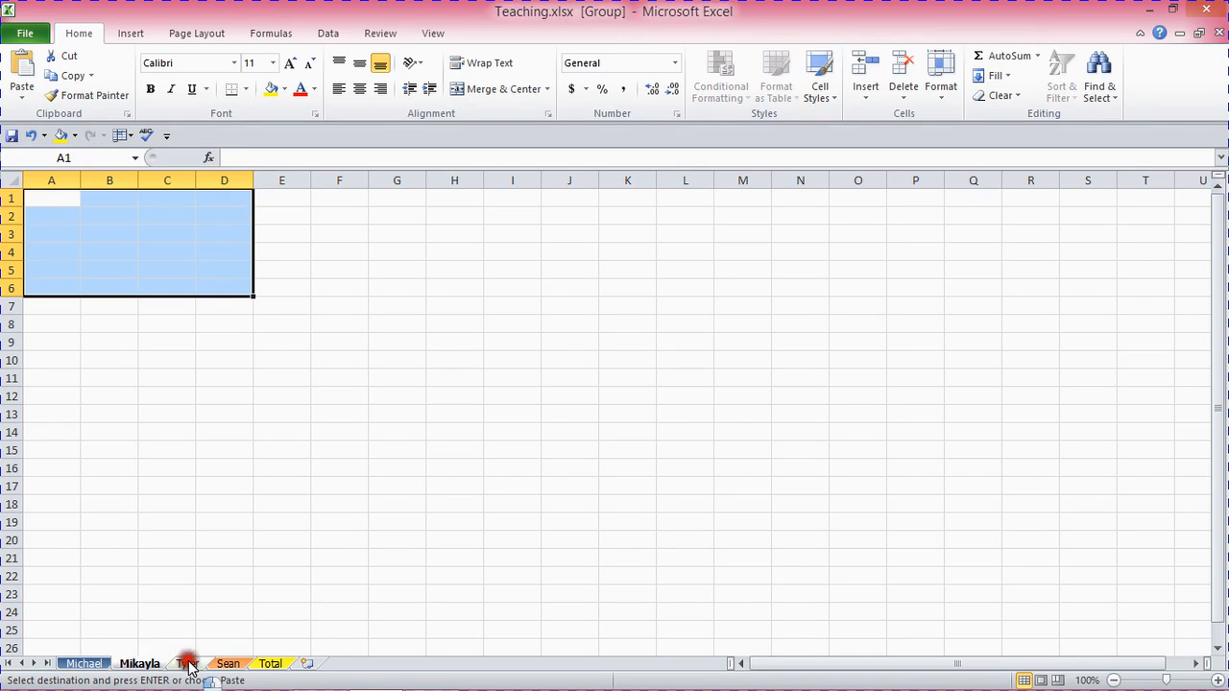
left_click(229, 664, "ctrl")
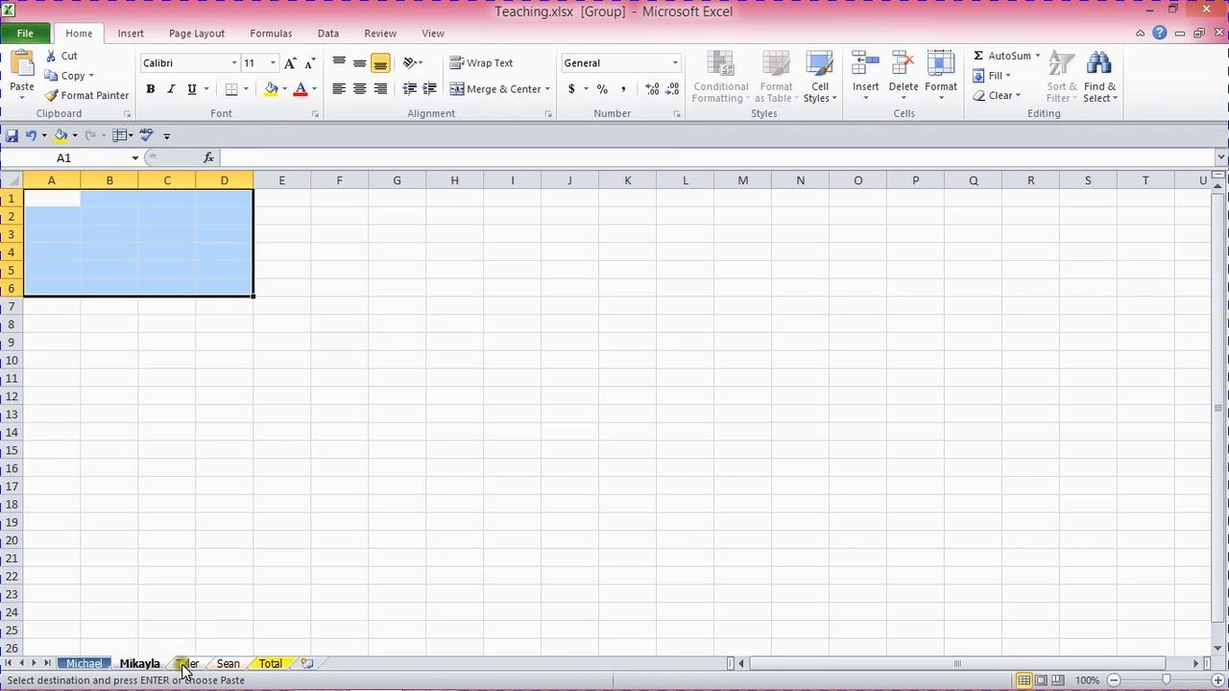
left_click(223, 666)
left_click(52, 196)
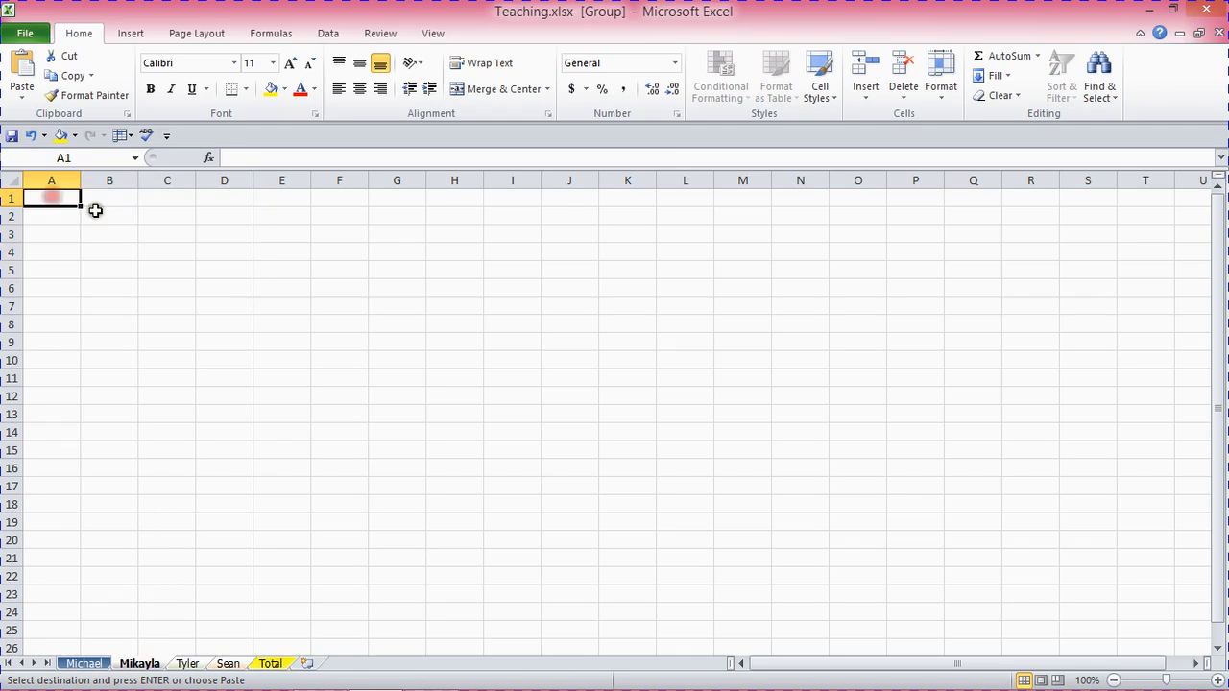
left_click(15, 89)
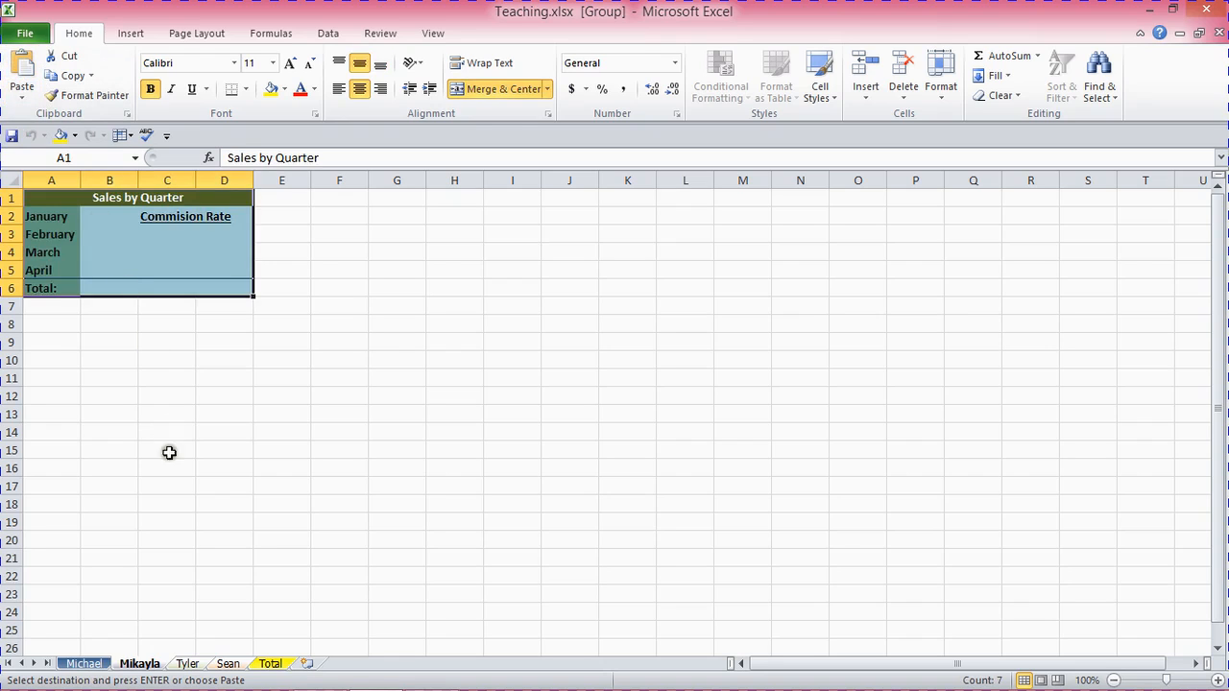
Check the pasted table on each of the three grouped worksheets
left_click(188, 663)
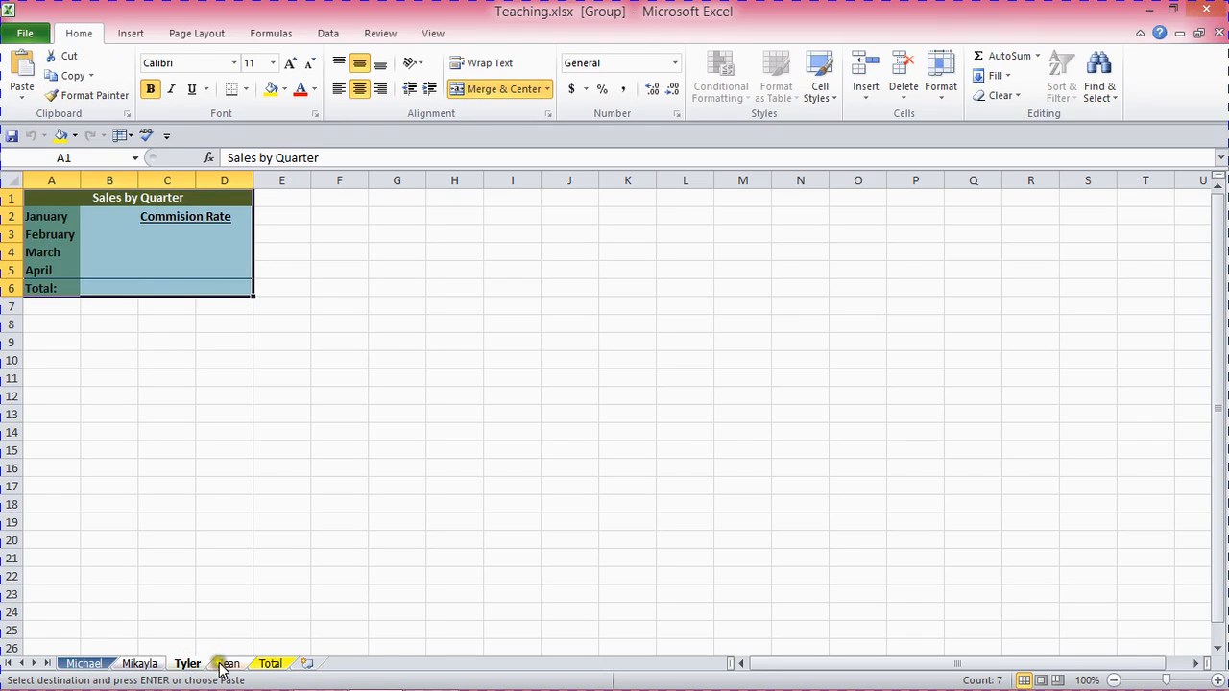
left_click(227, 664)
left_click(156, 663)
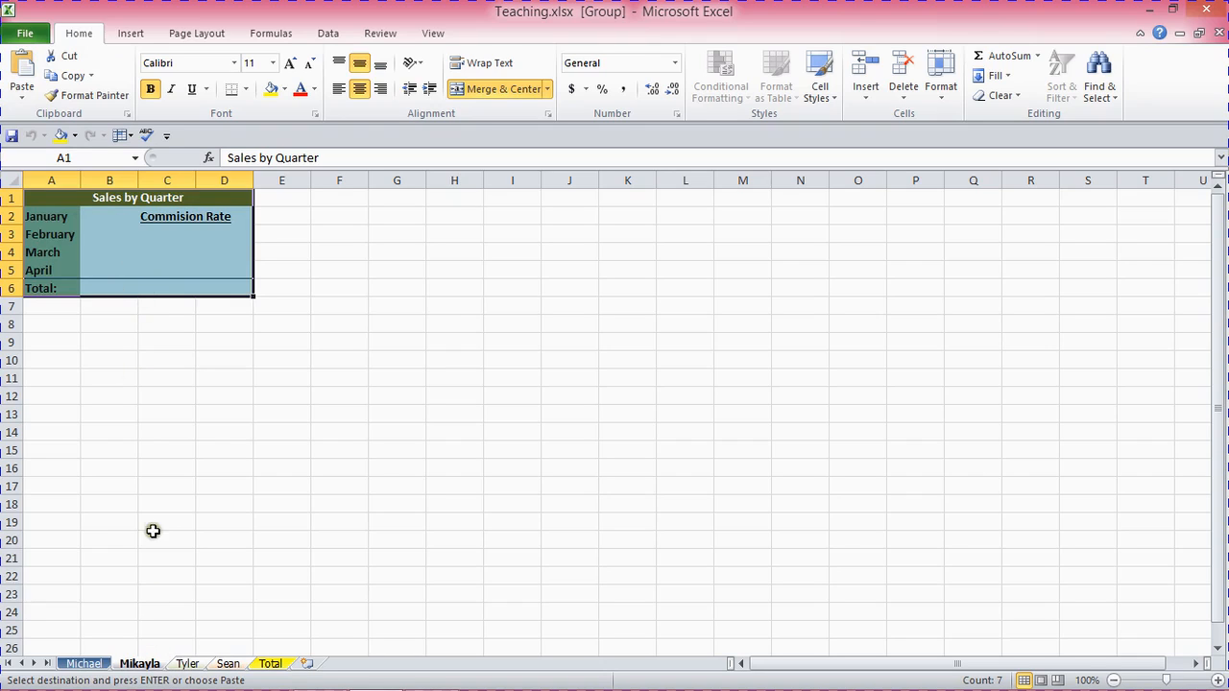
left_click(186, 665)
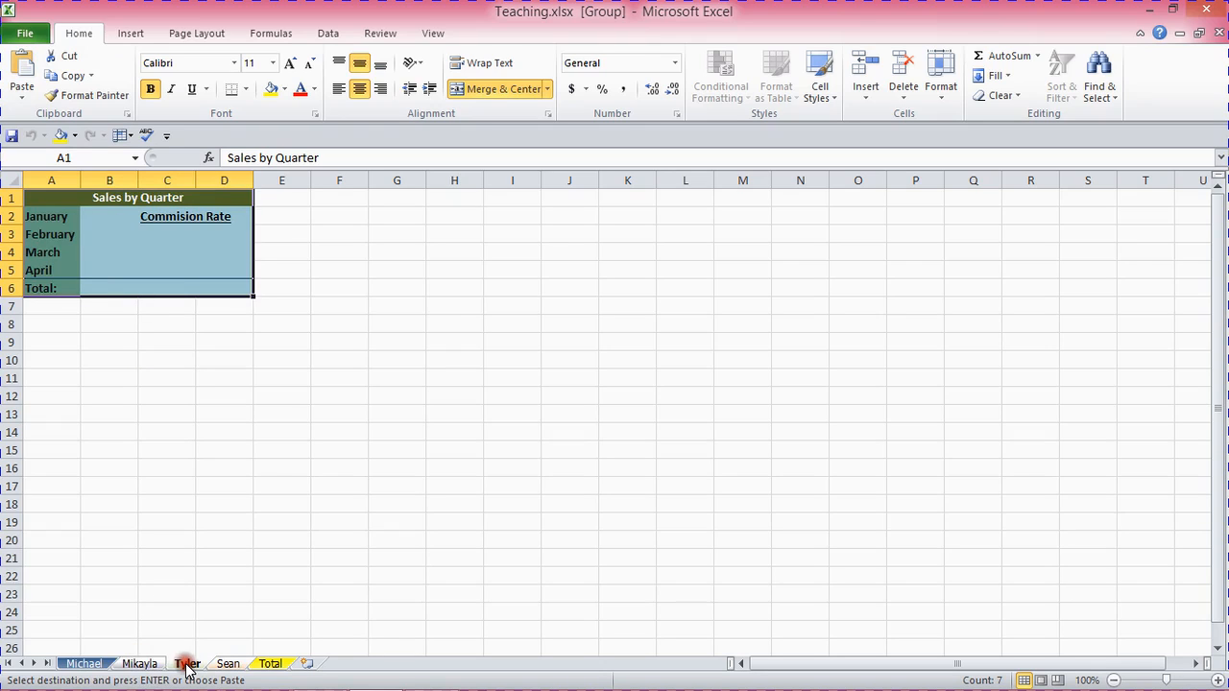
left_click(229, 664)
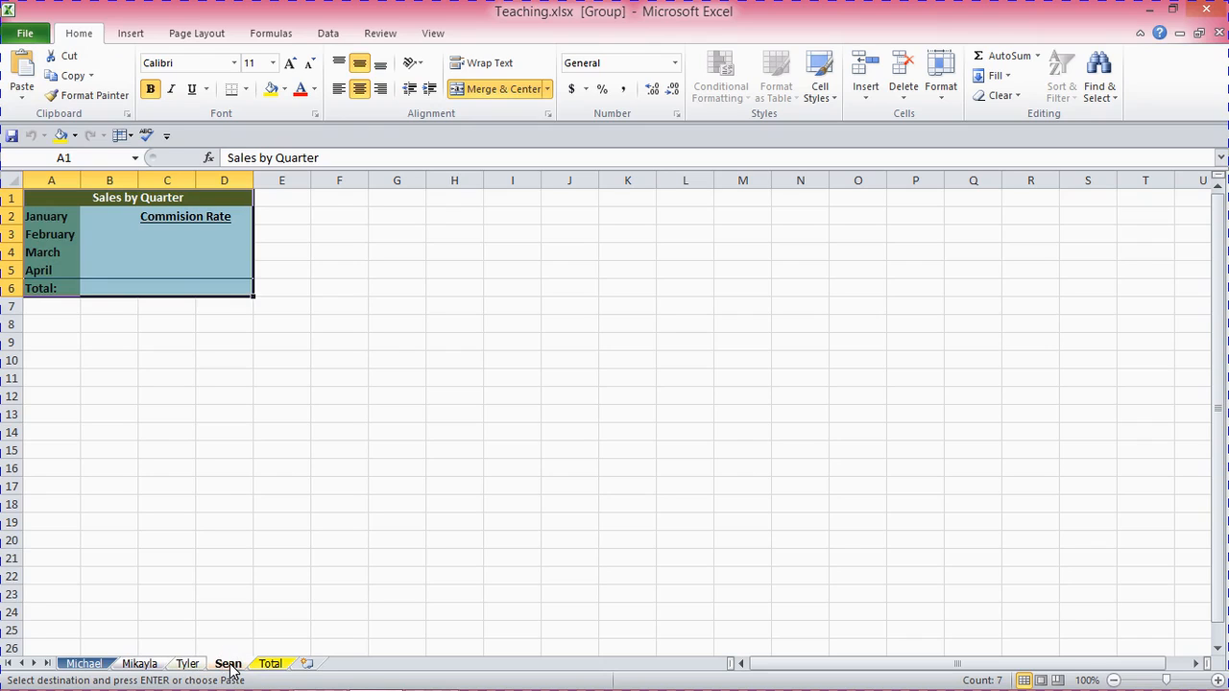
Ungroup the worksheets by returning to the first one, and clear the copy selection around its table
left_click(84, 664)
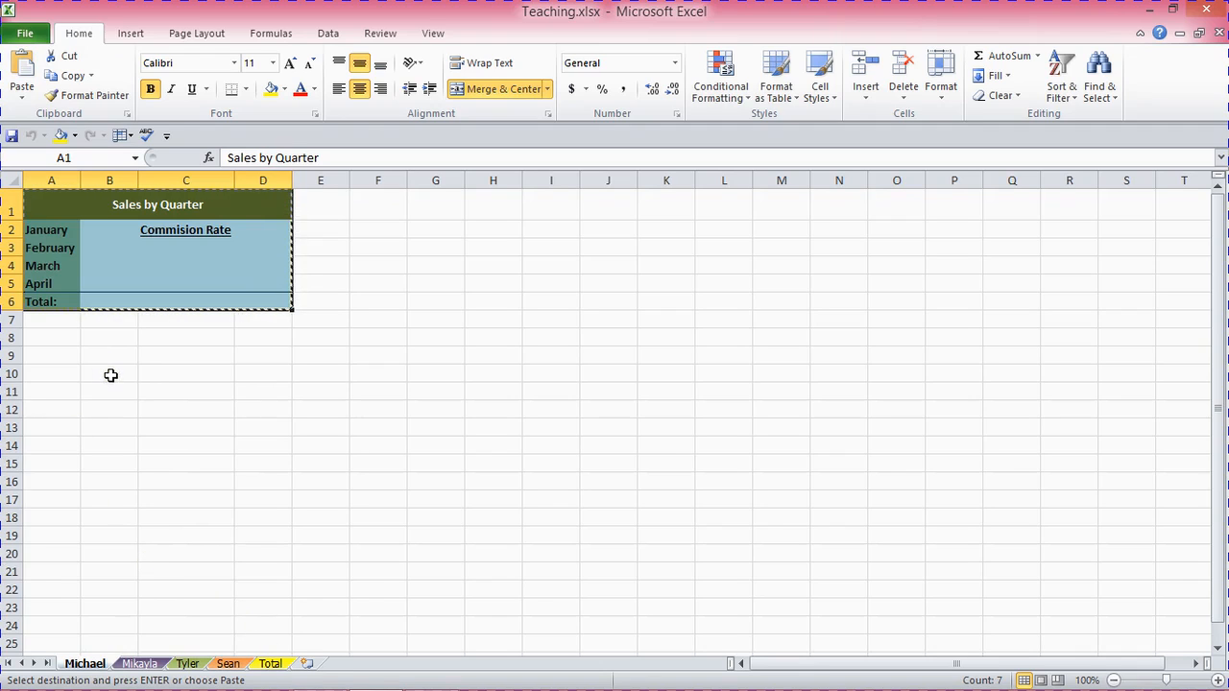
key("Escape")
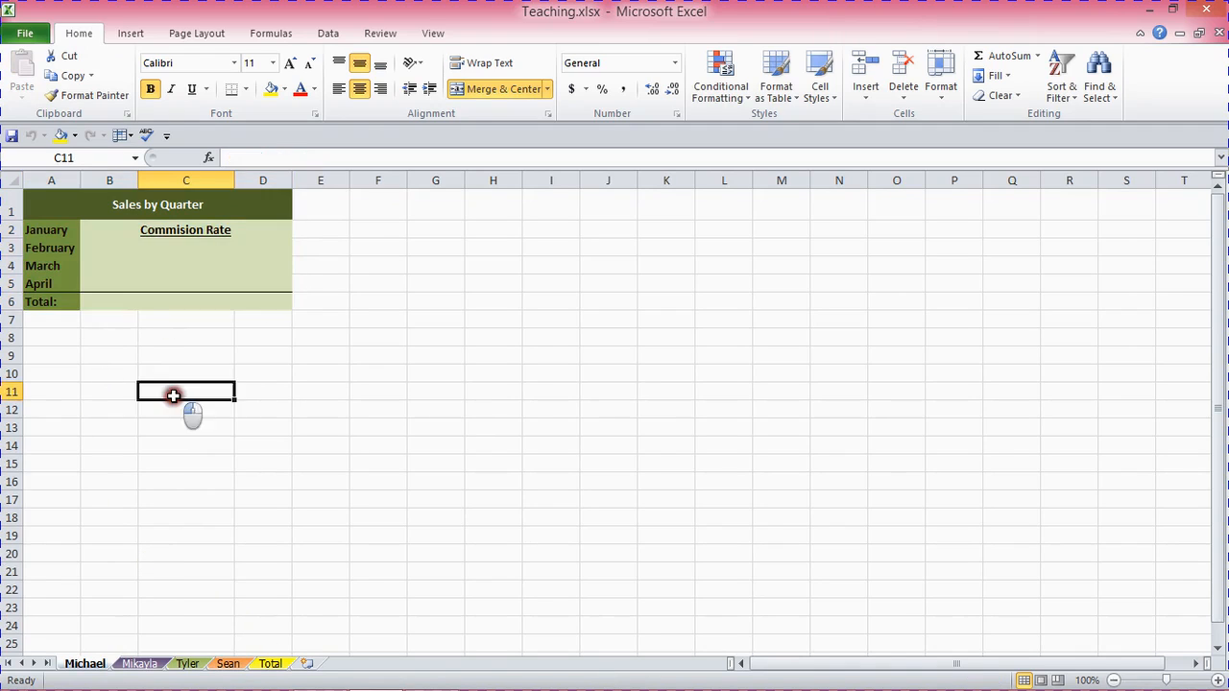
left_click(180, 395)
Review the table on the second, third and fourth worksheets individually and return to the first worksheet
left_click(140, 662)
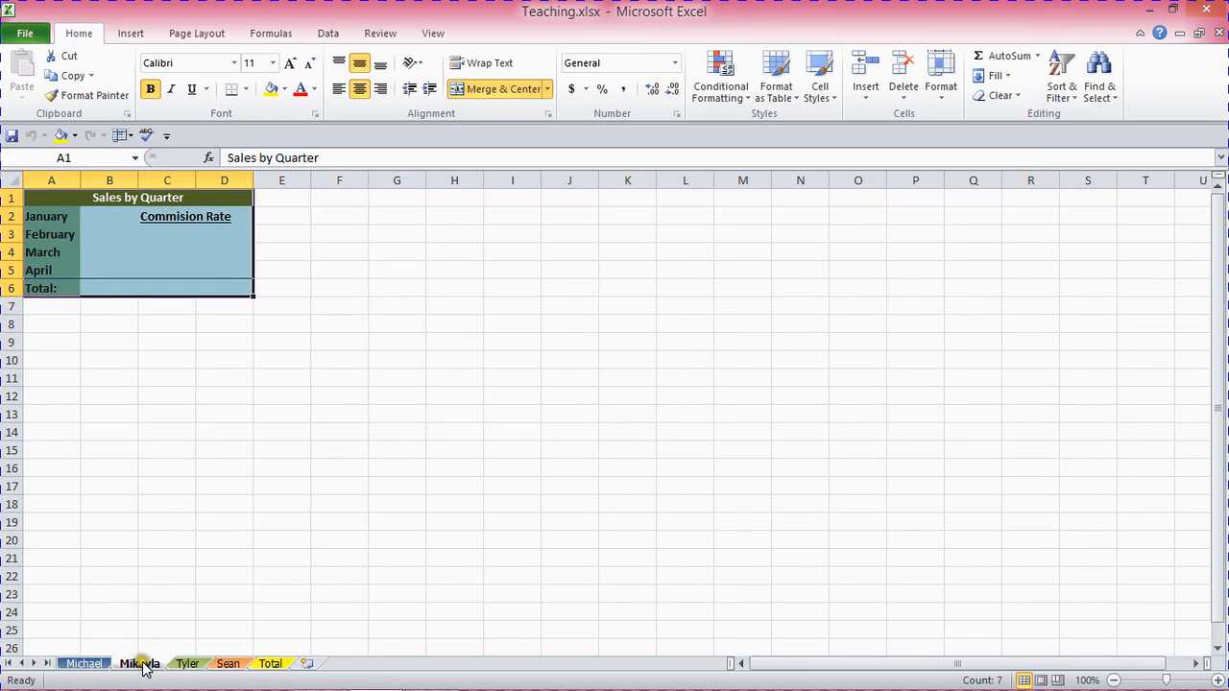
left_click(187, 663)
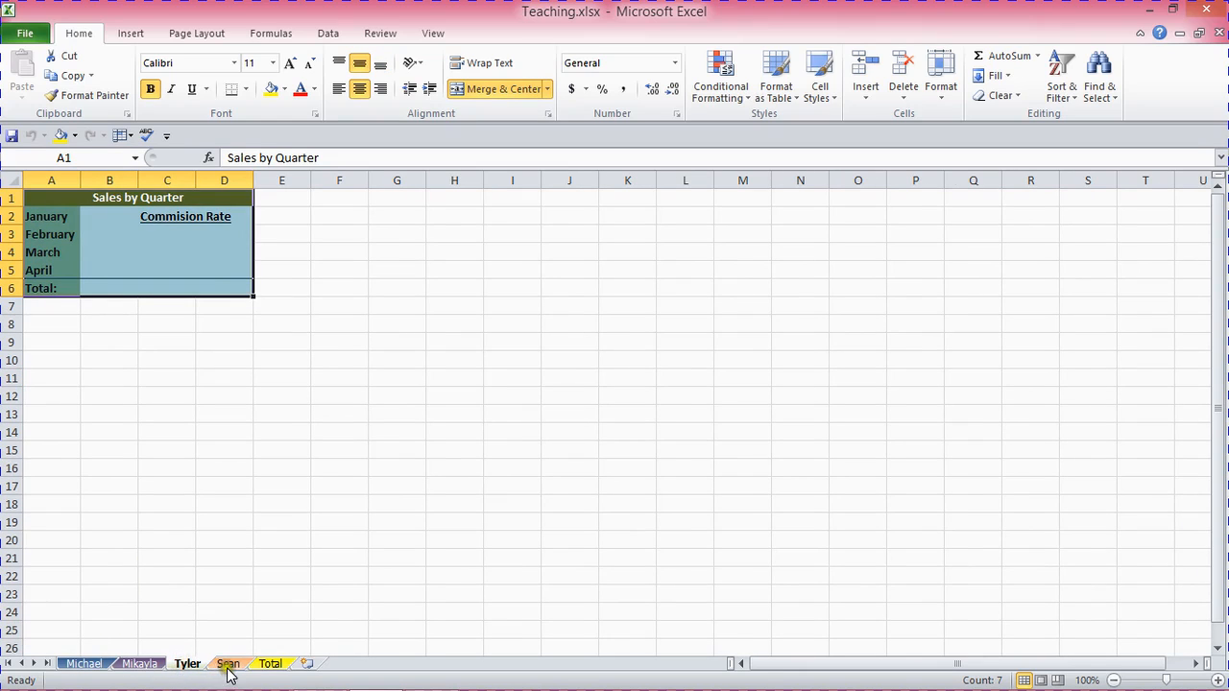
left_click(228, 664)
left_click(129, 451)
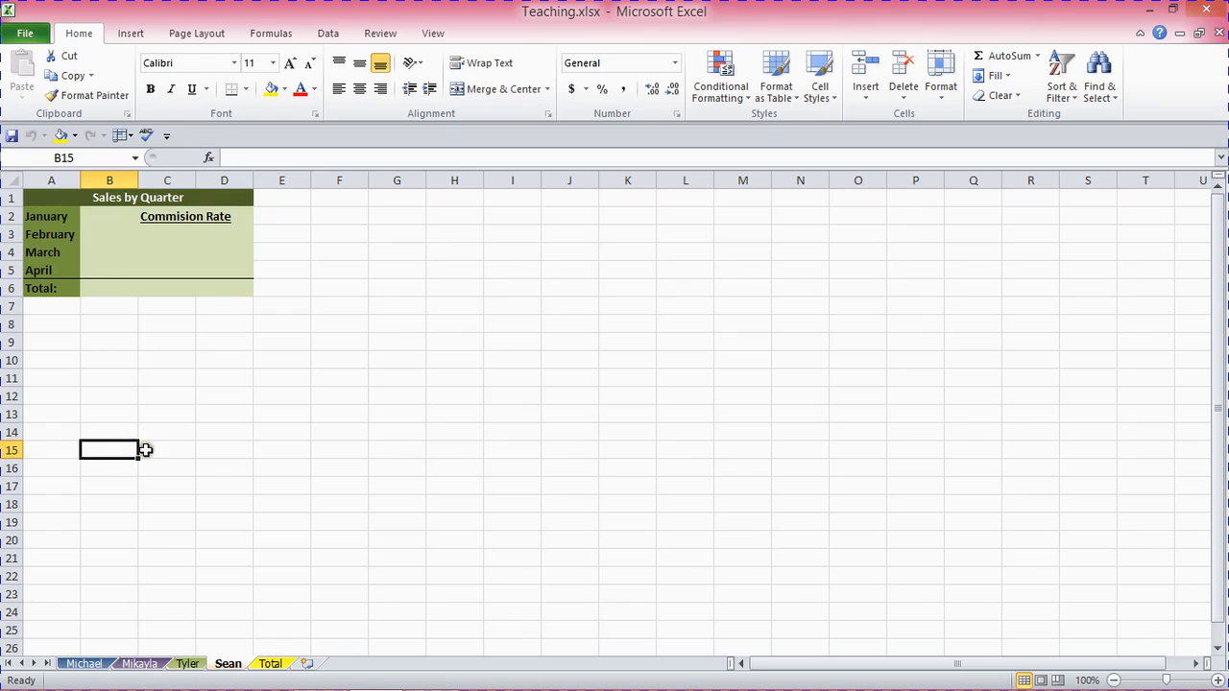
left_click(85, 664)
Group the second, third and fourth worksheets and delete the table cells A1:D6 from them, shifting cells up
left_click(139, 664)
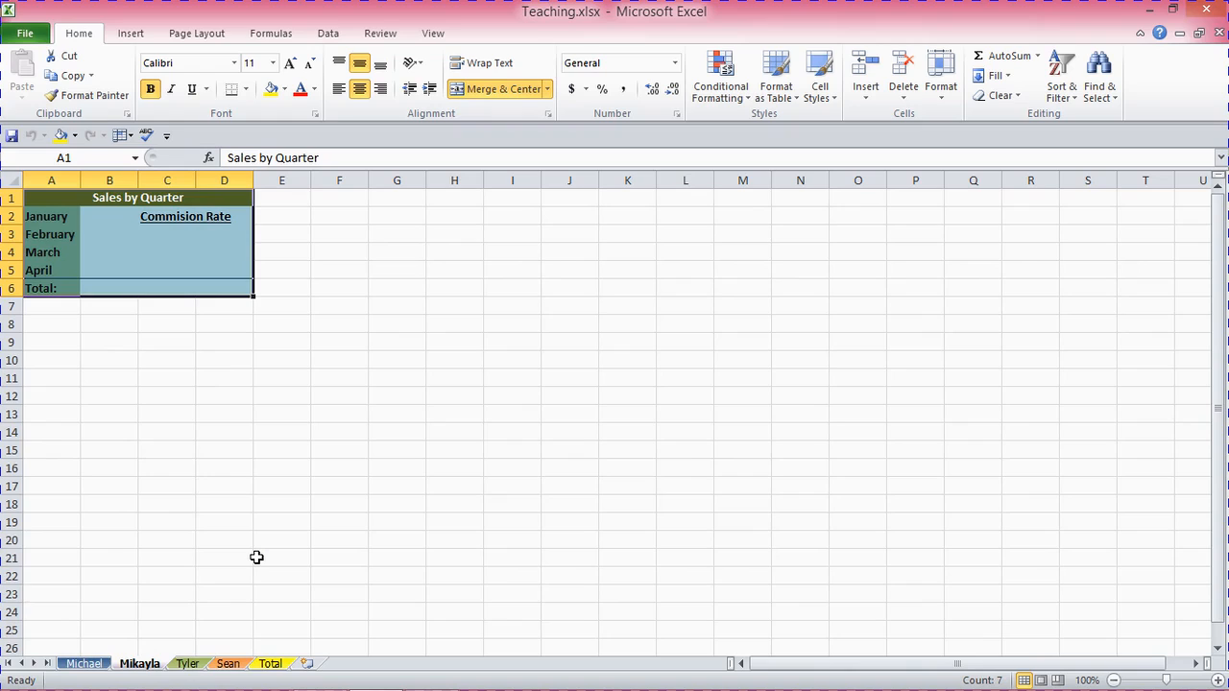
left_click(194, 664)
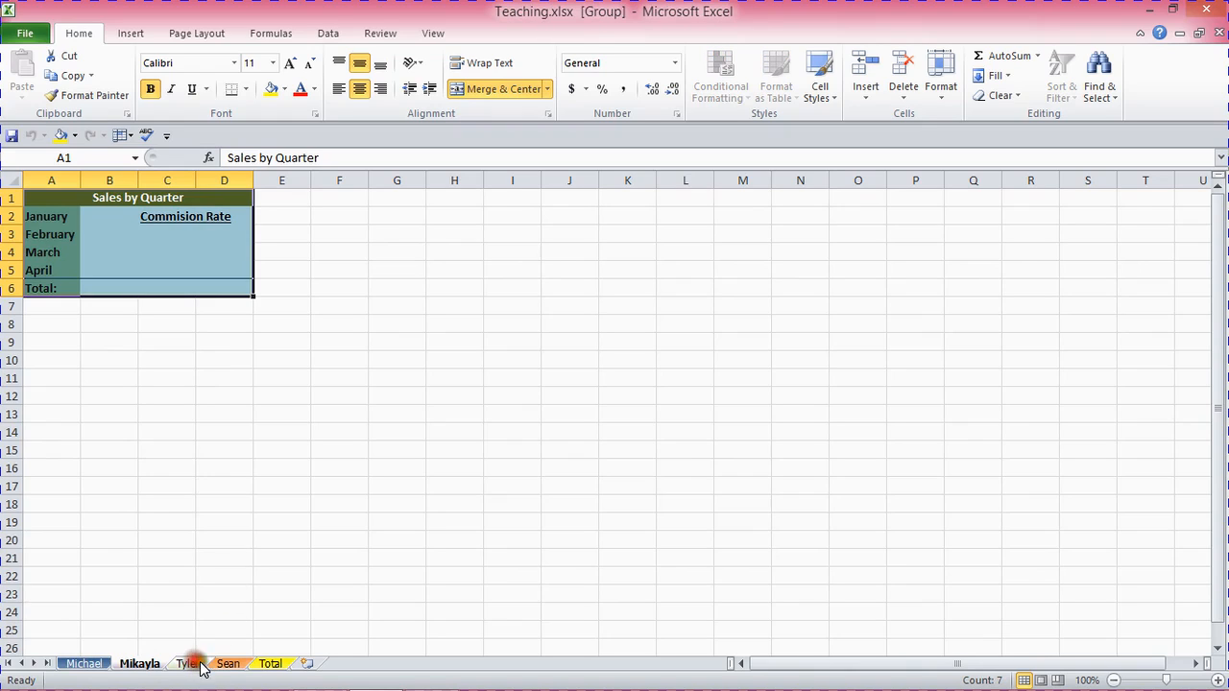
left_click(228, 663, "ctrl")
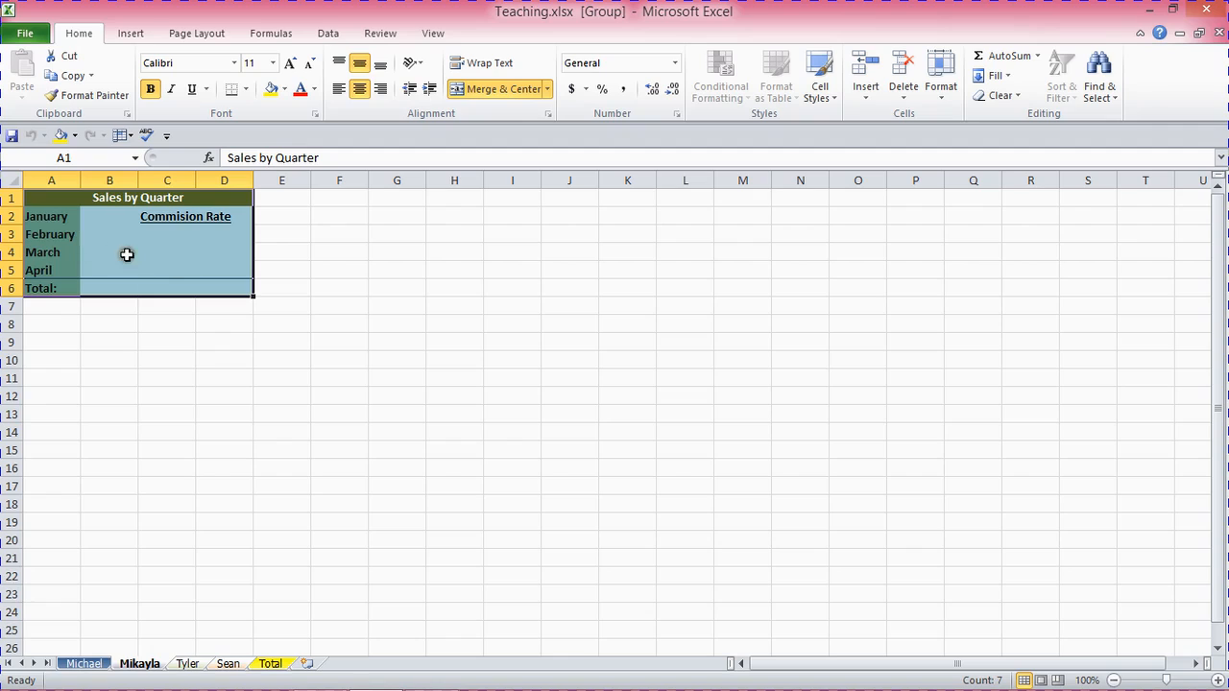
left_click_drag(51, 197, 214, 282)
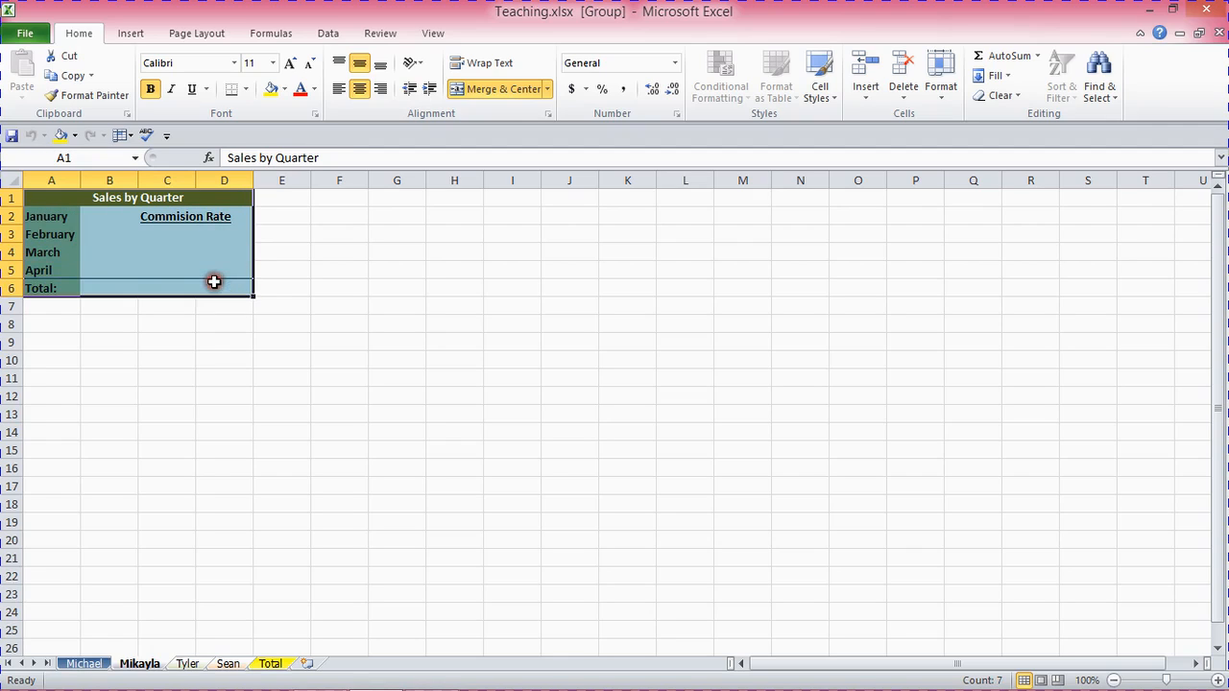
right_click(105, 247)
left_click(129, 381)
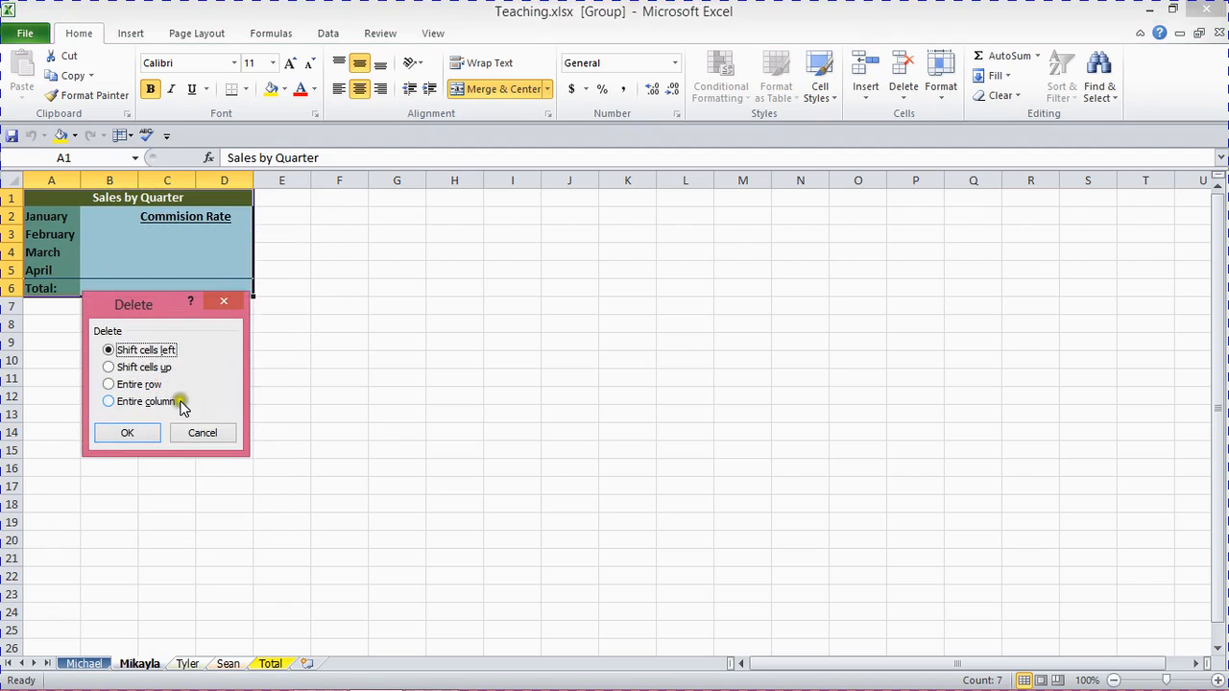
left_click(109, 367)
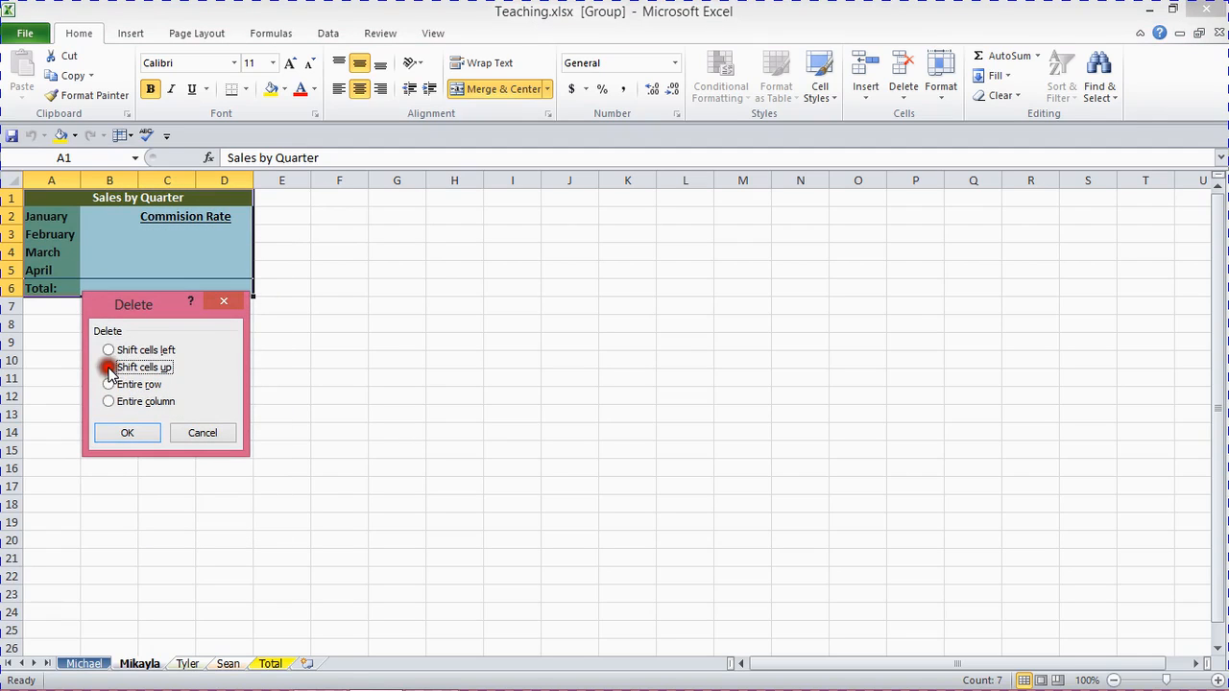
left_click(131, 434)
left_click(137, 434)
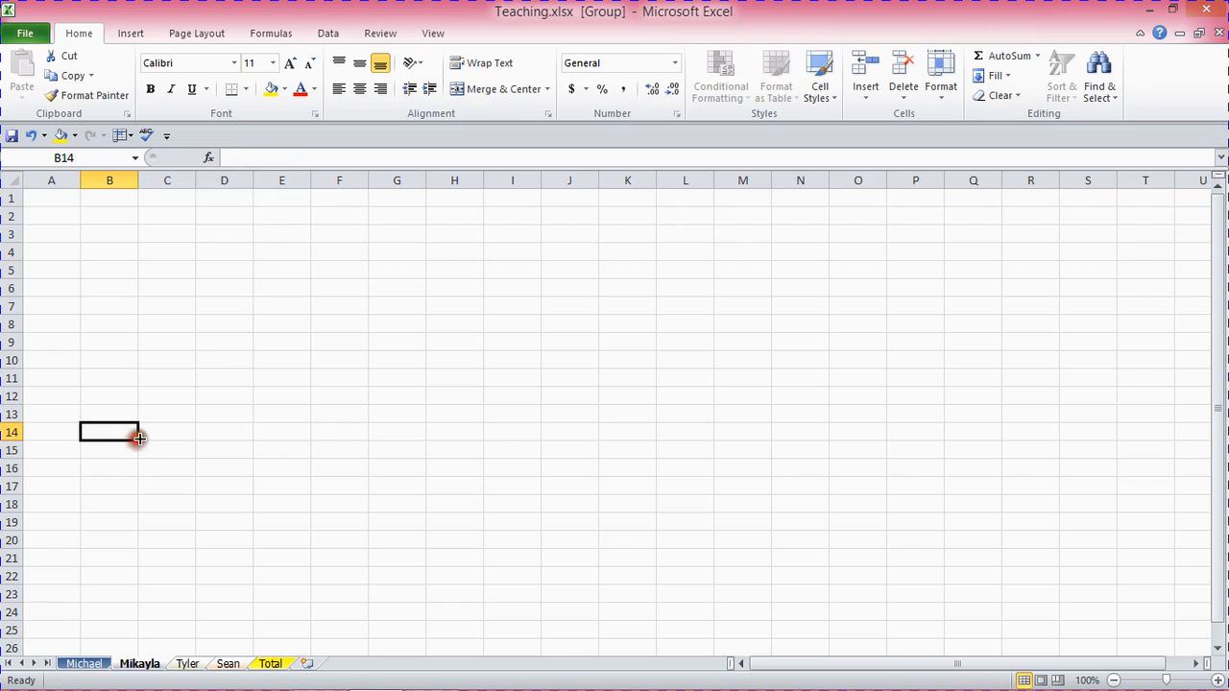
Ungroup the worksheets and check the second, third and fourth ones for remaining table content
left_click(84, 664)
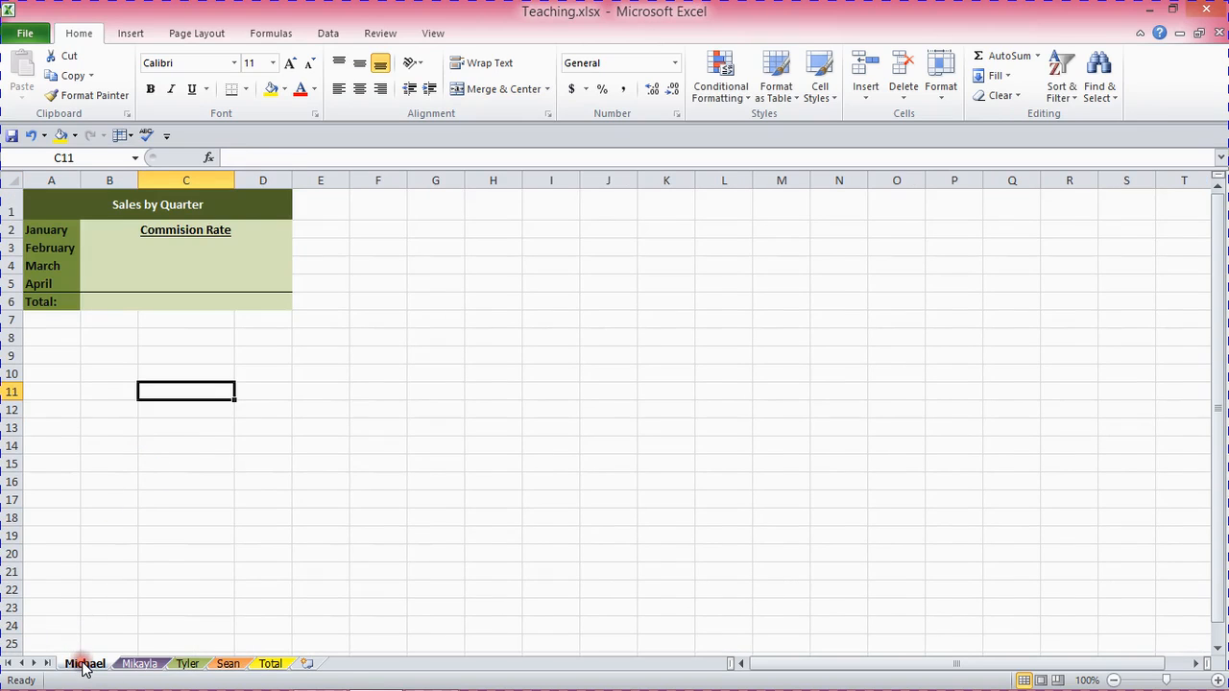
left_click(154, 663)
left_click(188, 664)
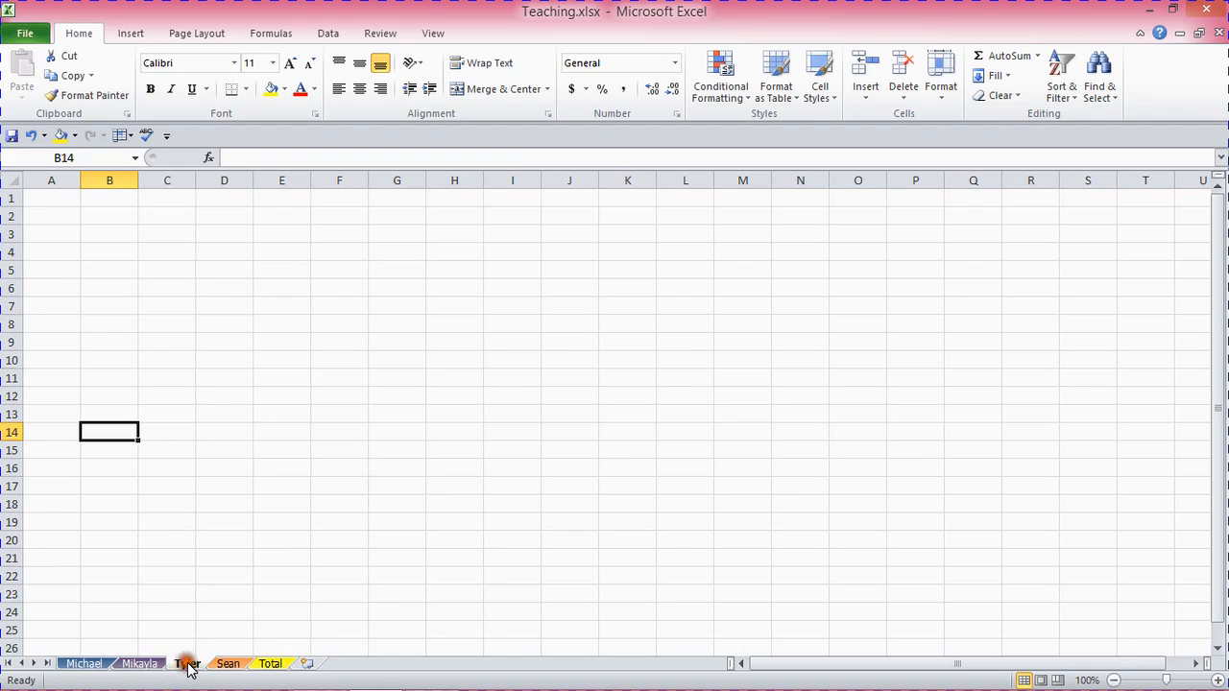
left_click(223, 663)
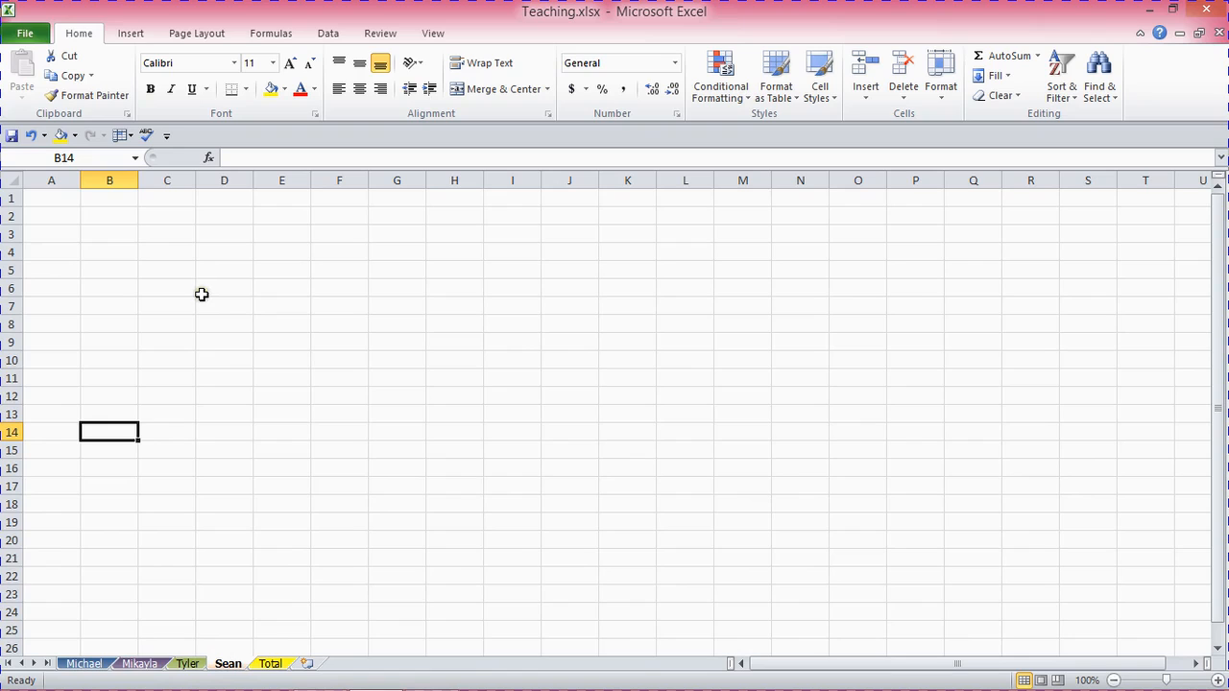
Copy the Sales by Quarter table in A1:D6 from the first worksheet
left_click(94, 664)
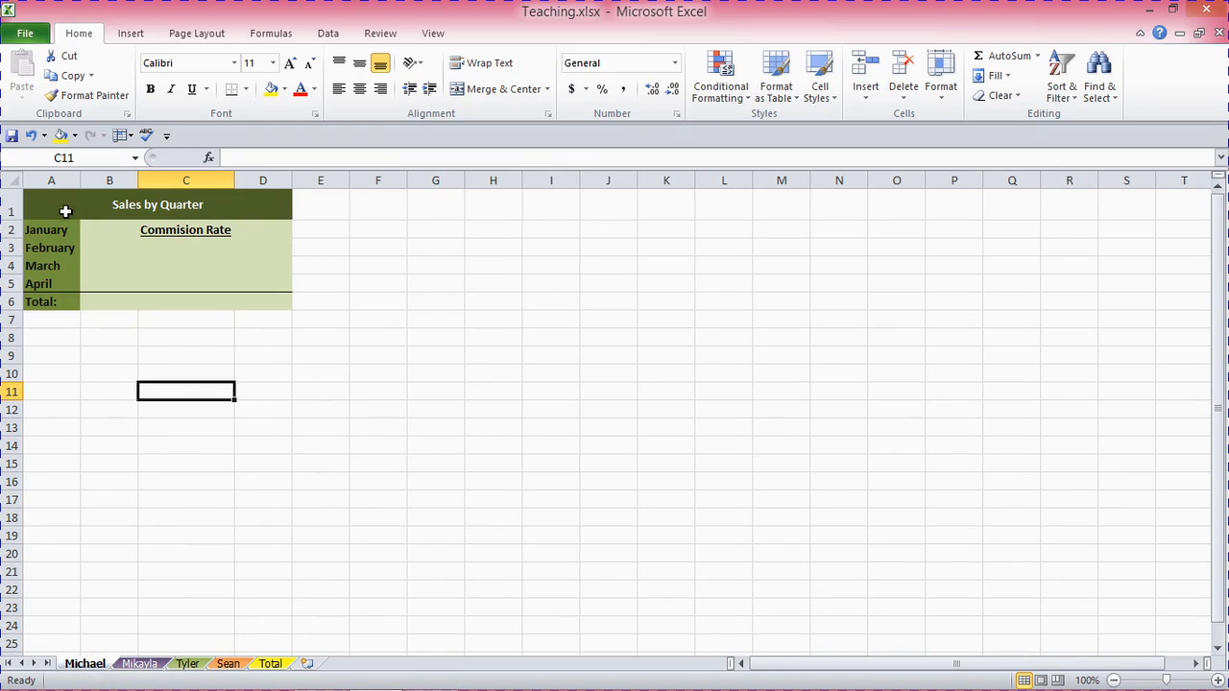
left_click_drag(63, 205, 233, 297)
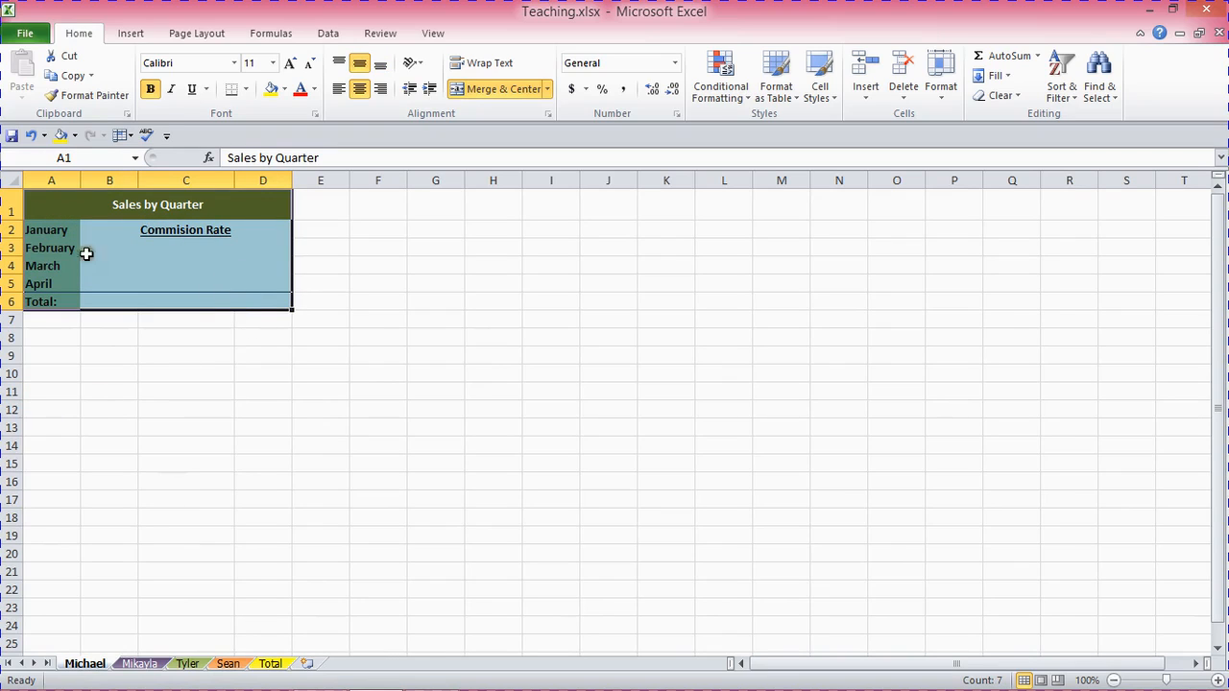
left_click(69, 77)
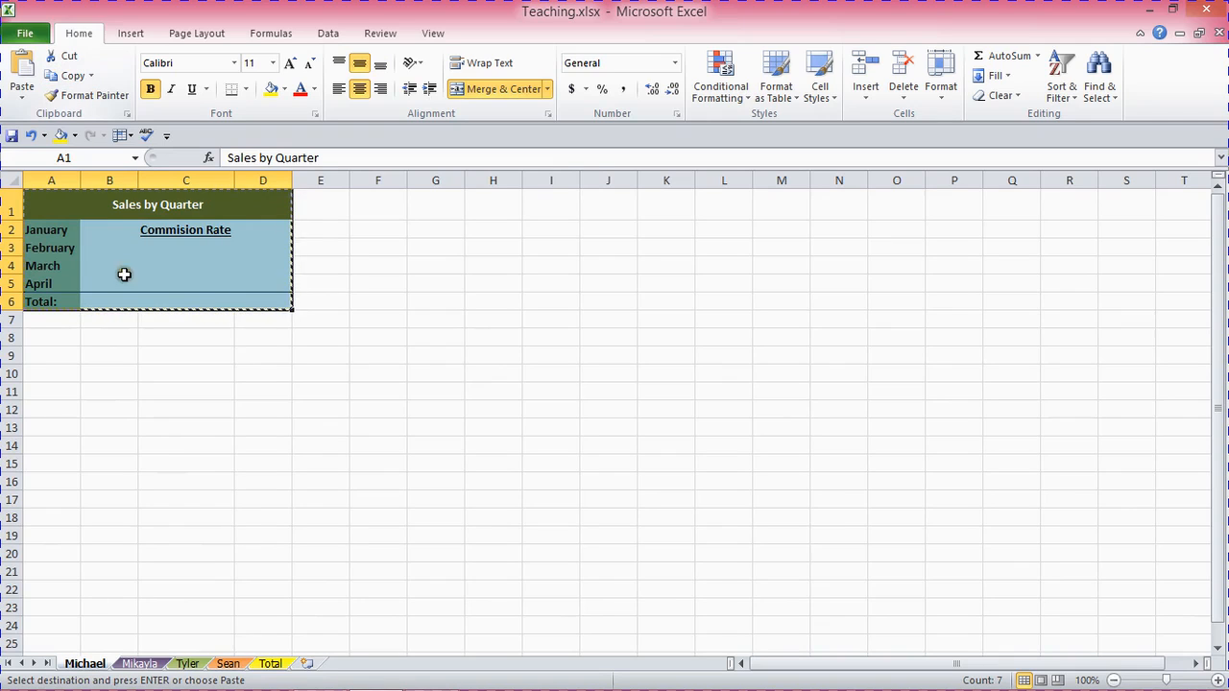
Group the second, third and fourth worksheets and paste the copied table into all of them at cell A1
left_click(140, 663)
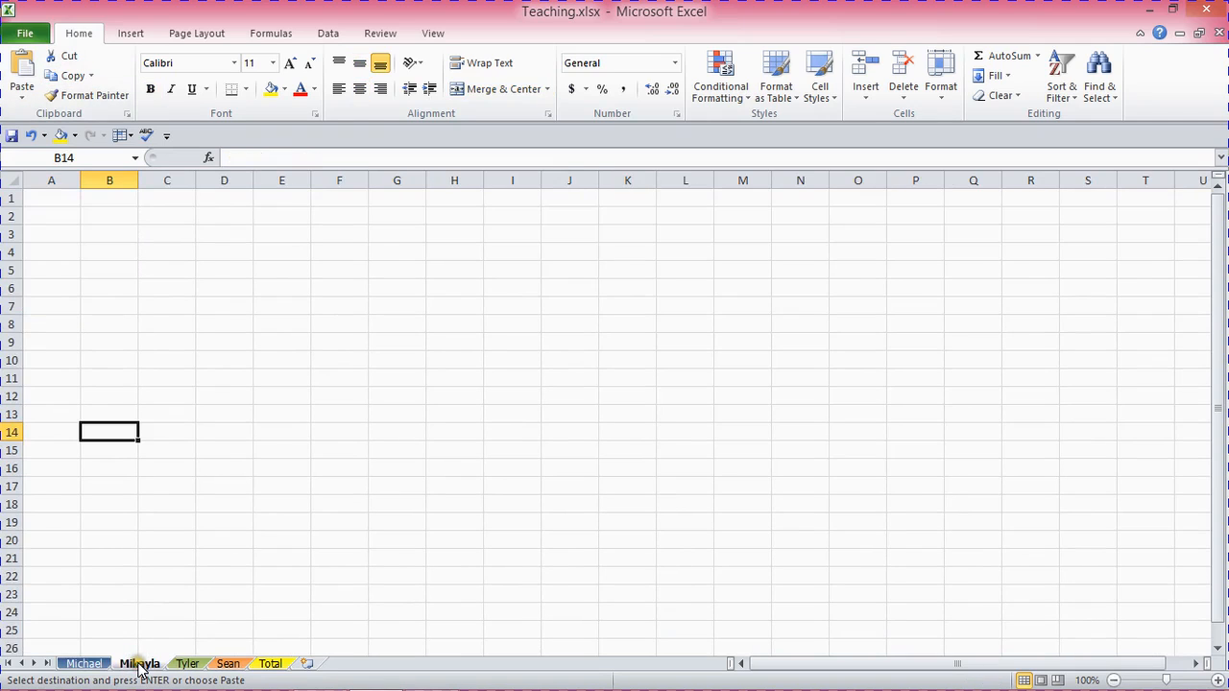
left_click(187, 663, "ctrl")
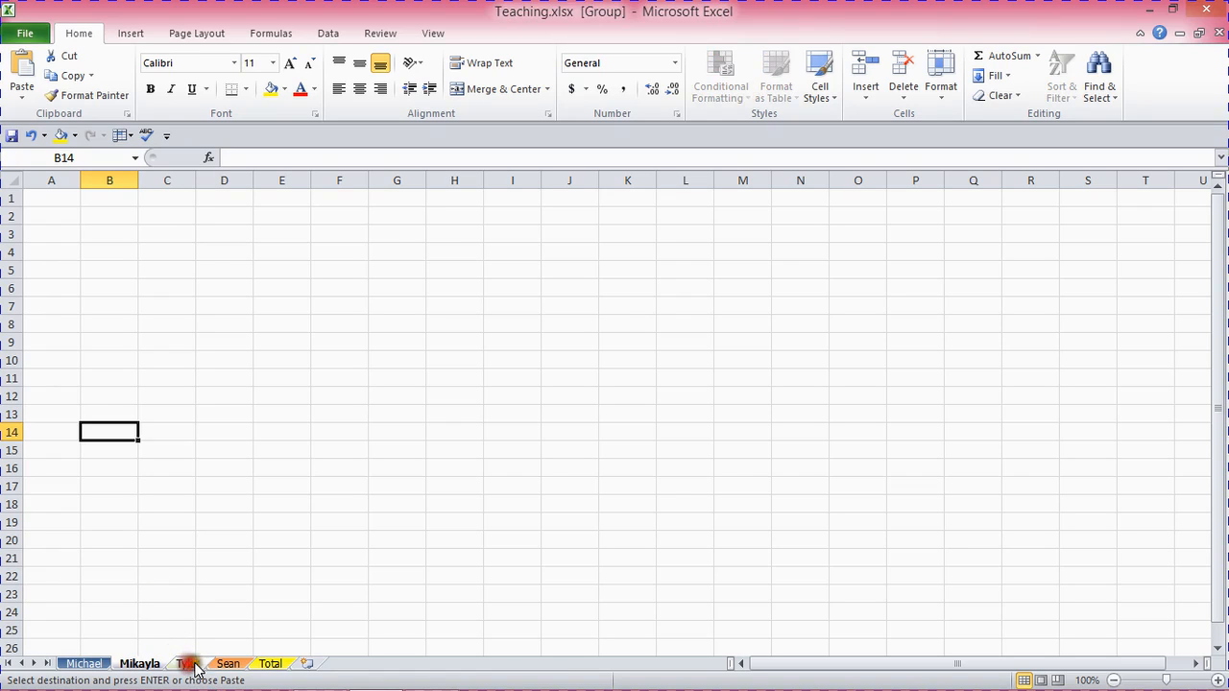
left_click(227, 664, "ctrl")
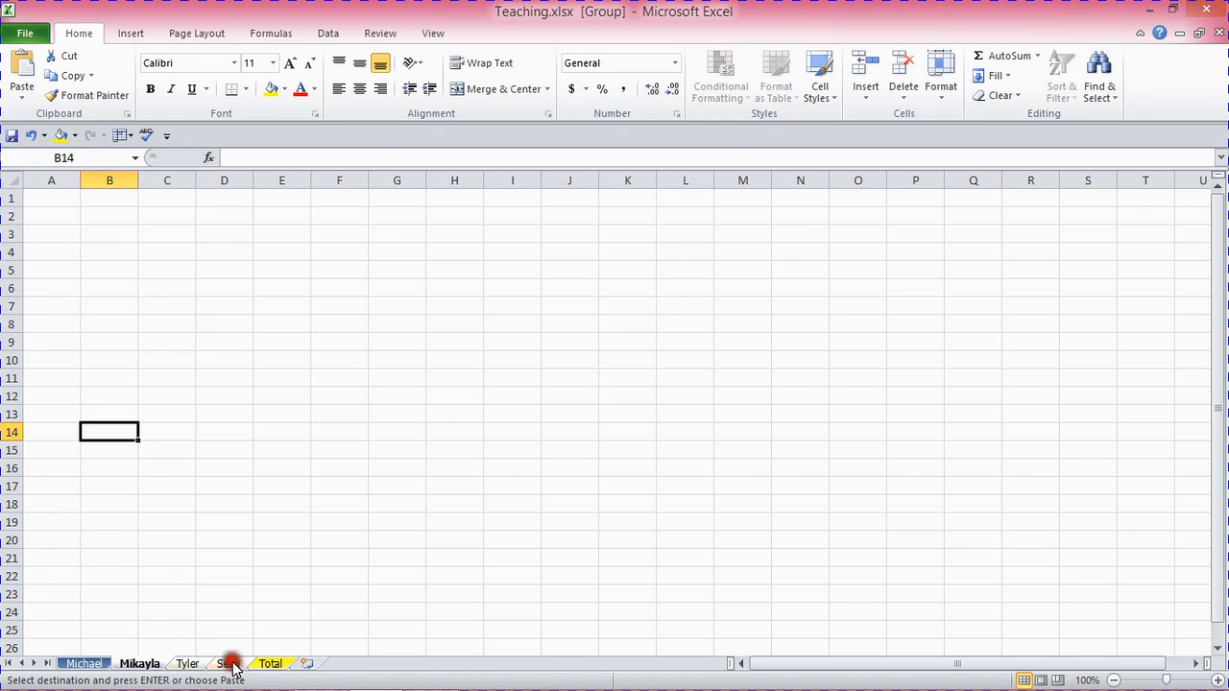
right_click(54, 198)
left_click(54, 198)
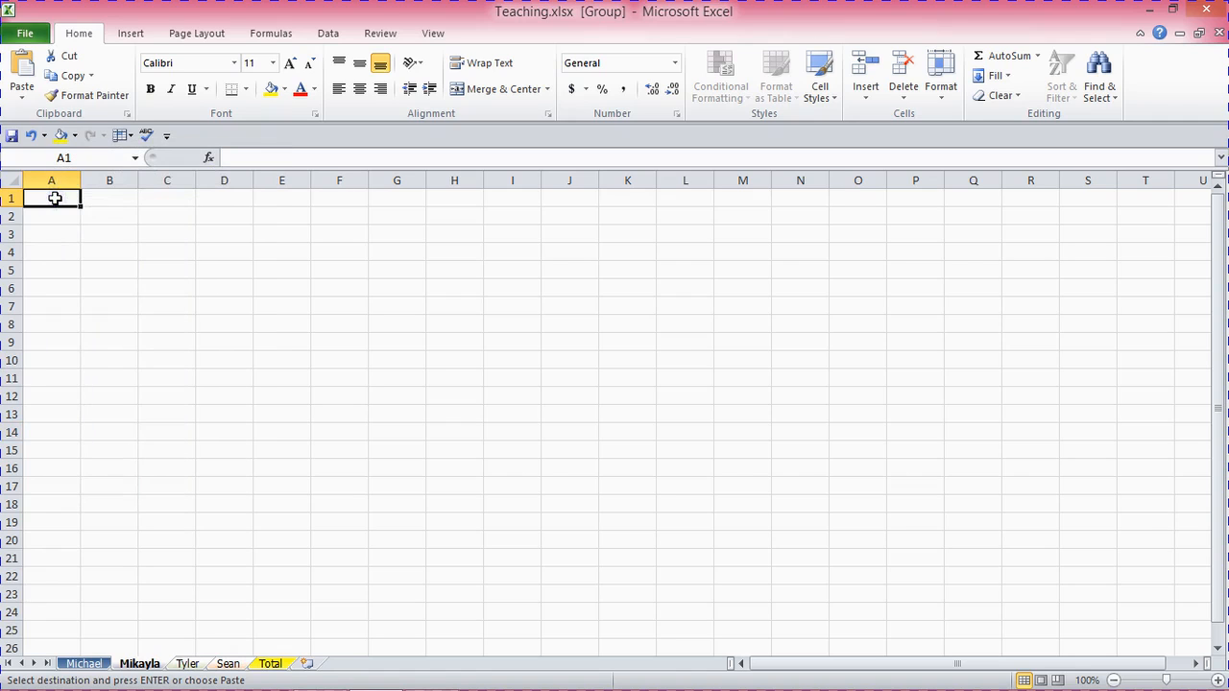
left_click(21, 77)
left_click(146, 307)
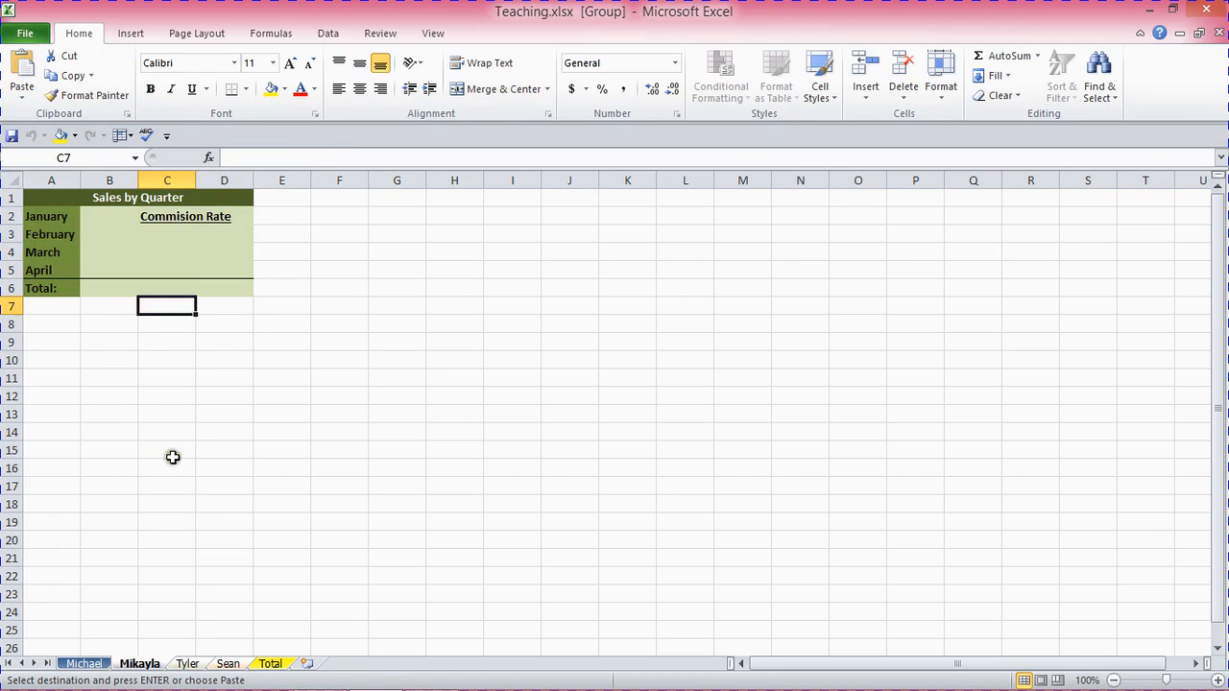
Check the third and fourth grouped worksheets for the pasted Sales by Quarter table
left_click(187, 663)
left_click(227, 663)
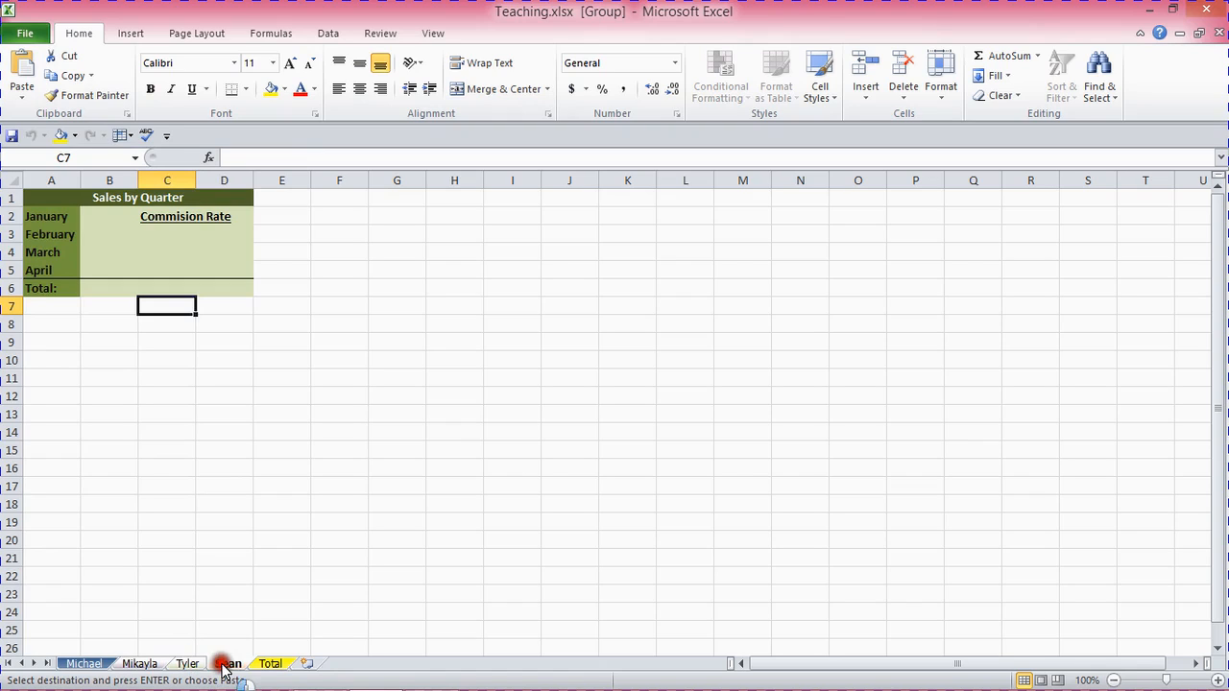
left_click(166, 611)
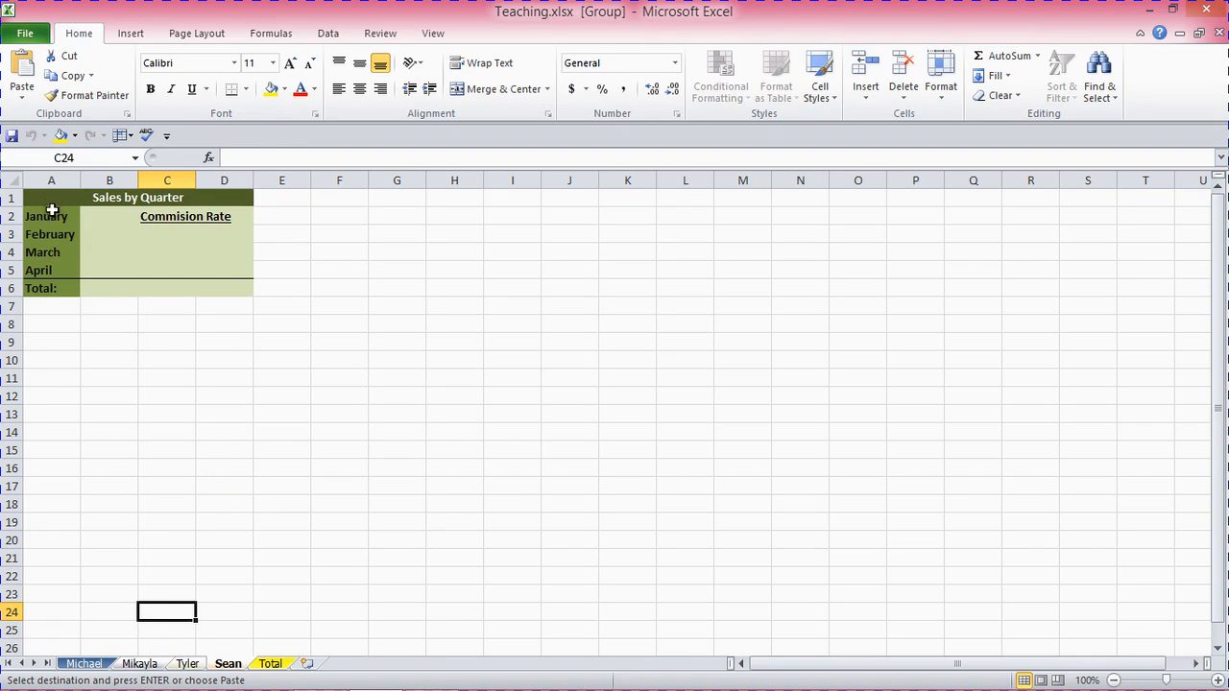
Clear the contents of A1:D6 on the grouped worksheets and delete those cells, shifting cells up
left_click_drag(46, 199, 195, 289)
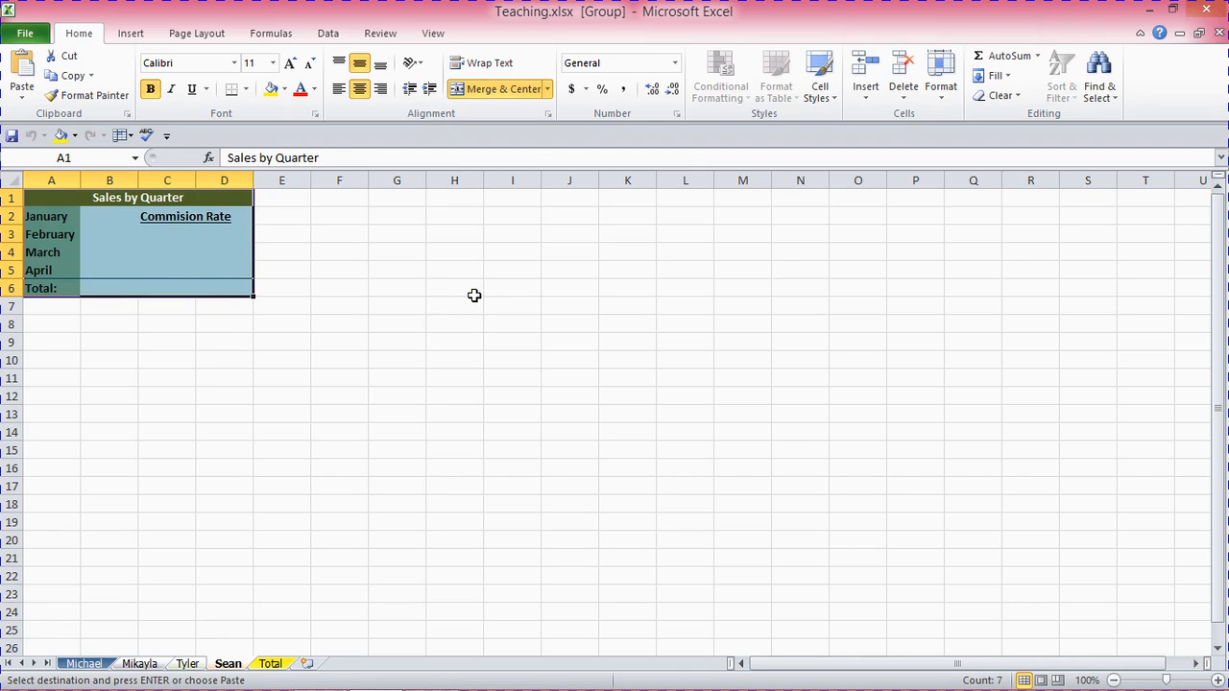
key("Delete")
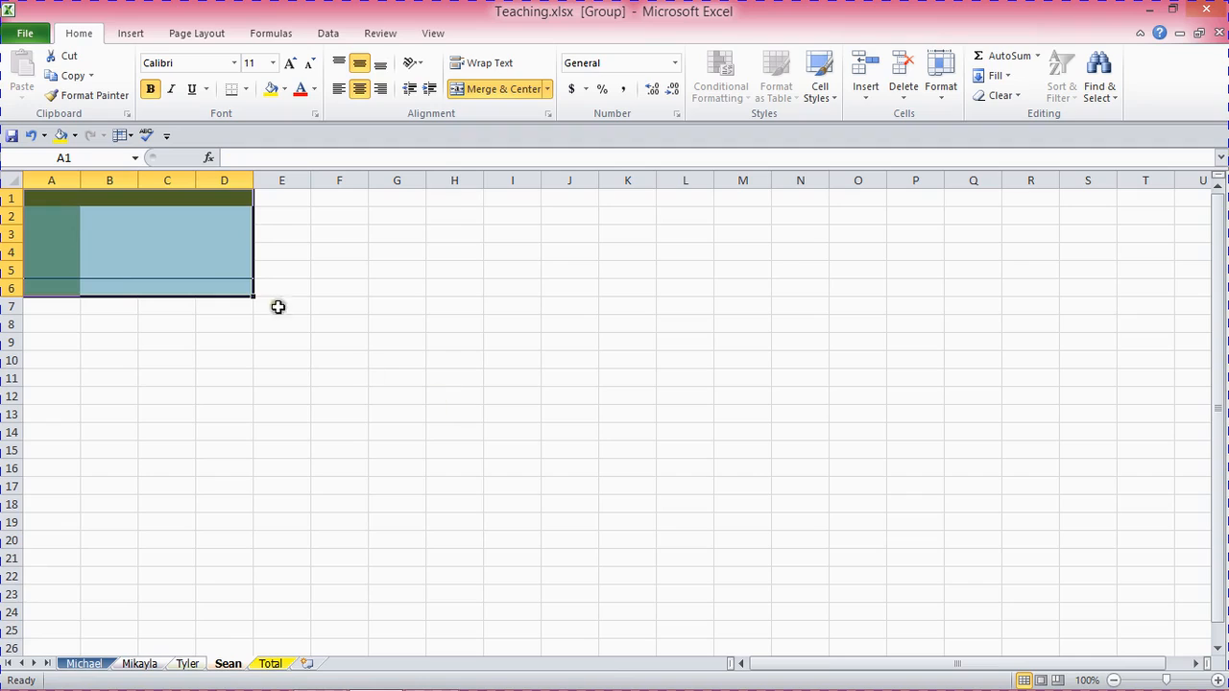
right_click(141, 235)
right_click(139, 234)
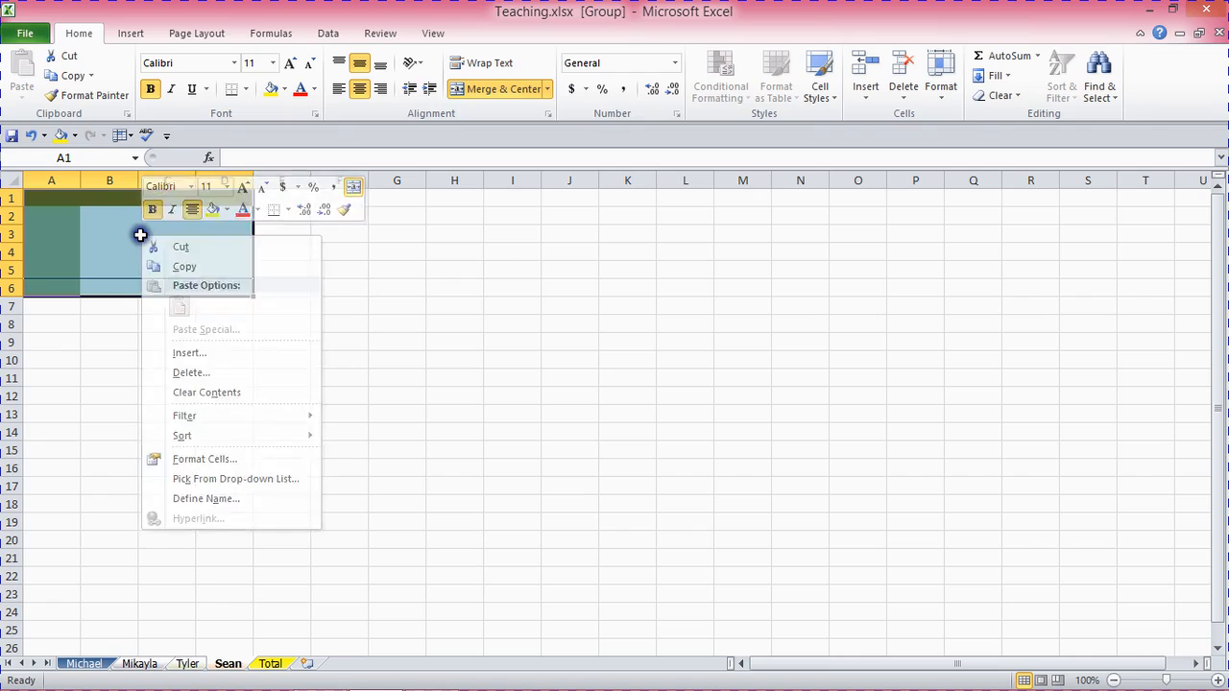
left_click(204, 374)
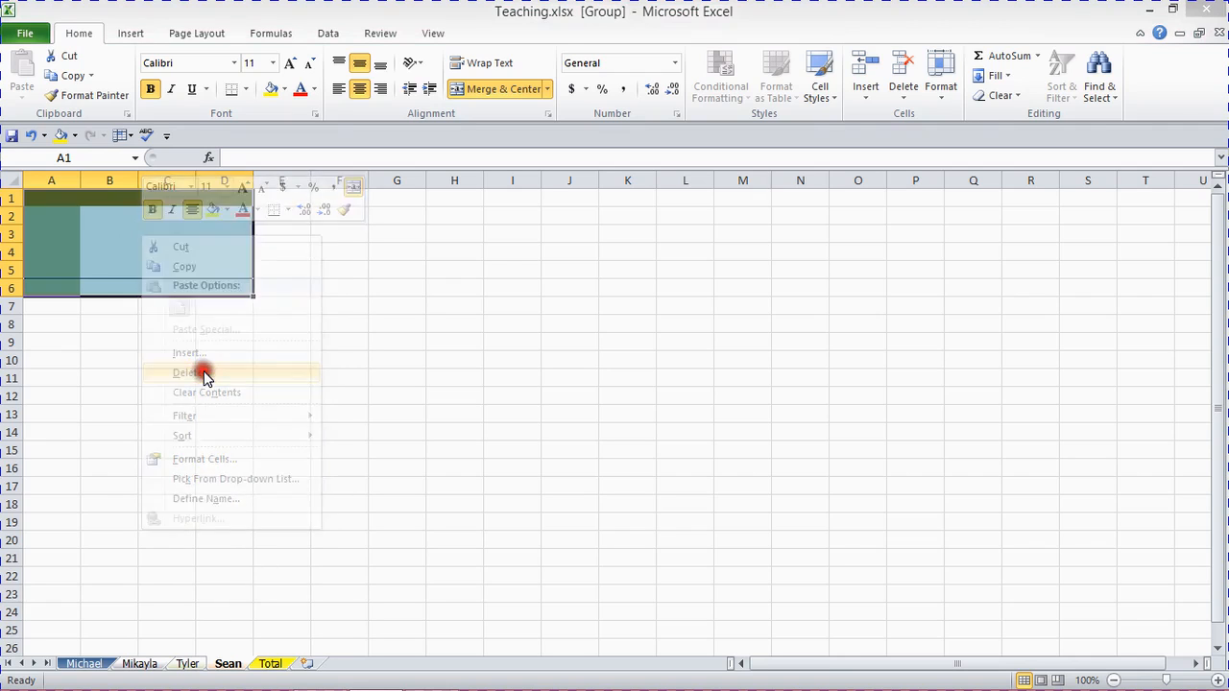
left_click(145, 354)
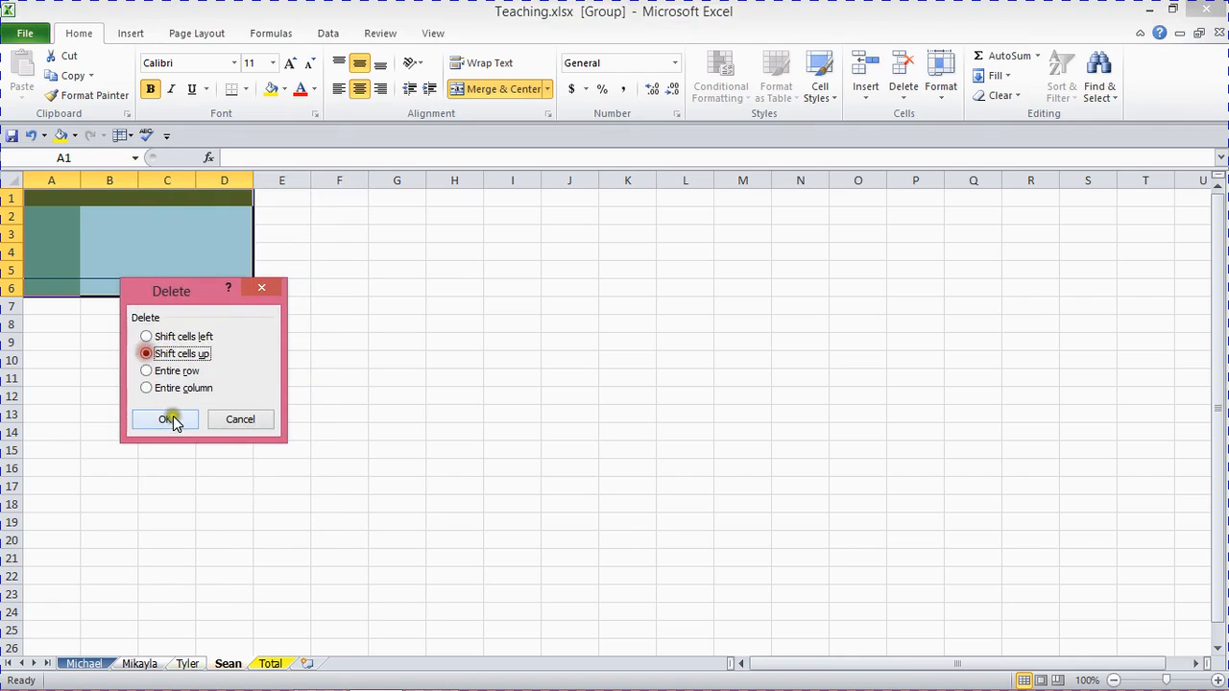
left_click(171, 420)
left_click(123, 419)
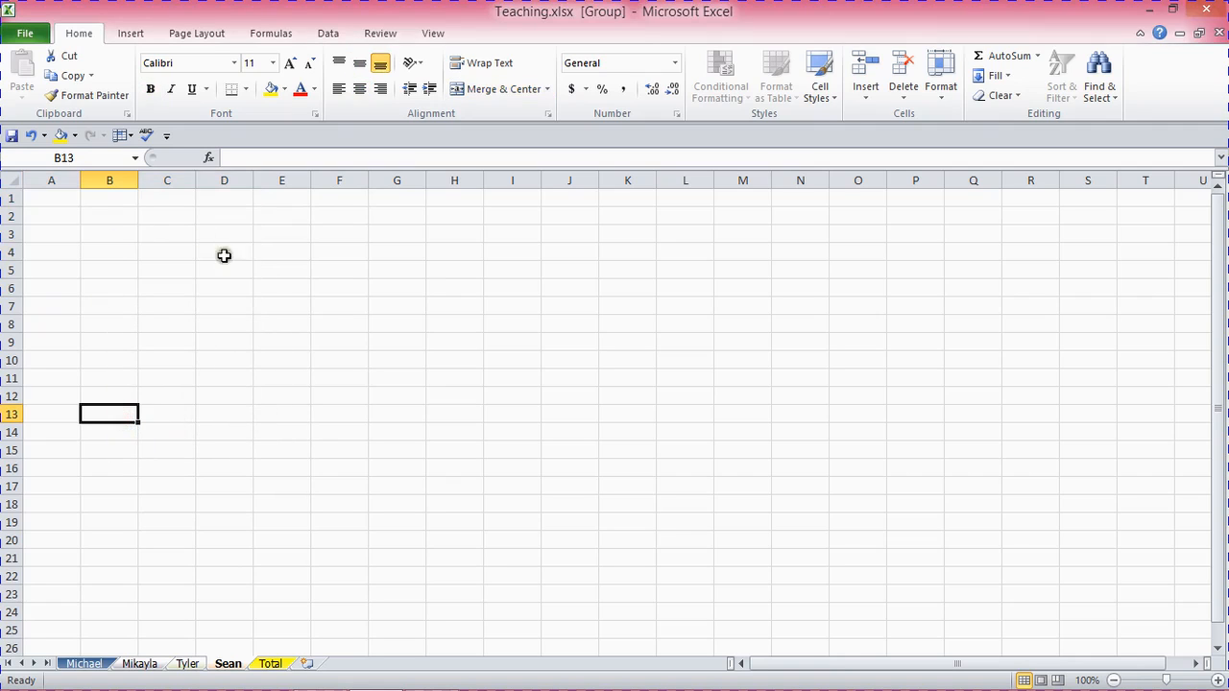
Return to the first worksheet and copy its Sales by Quarter table in A1:D6
left_click(88, 664)
left_click(94, 449)
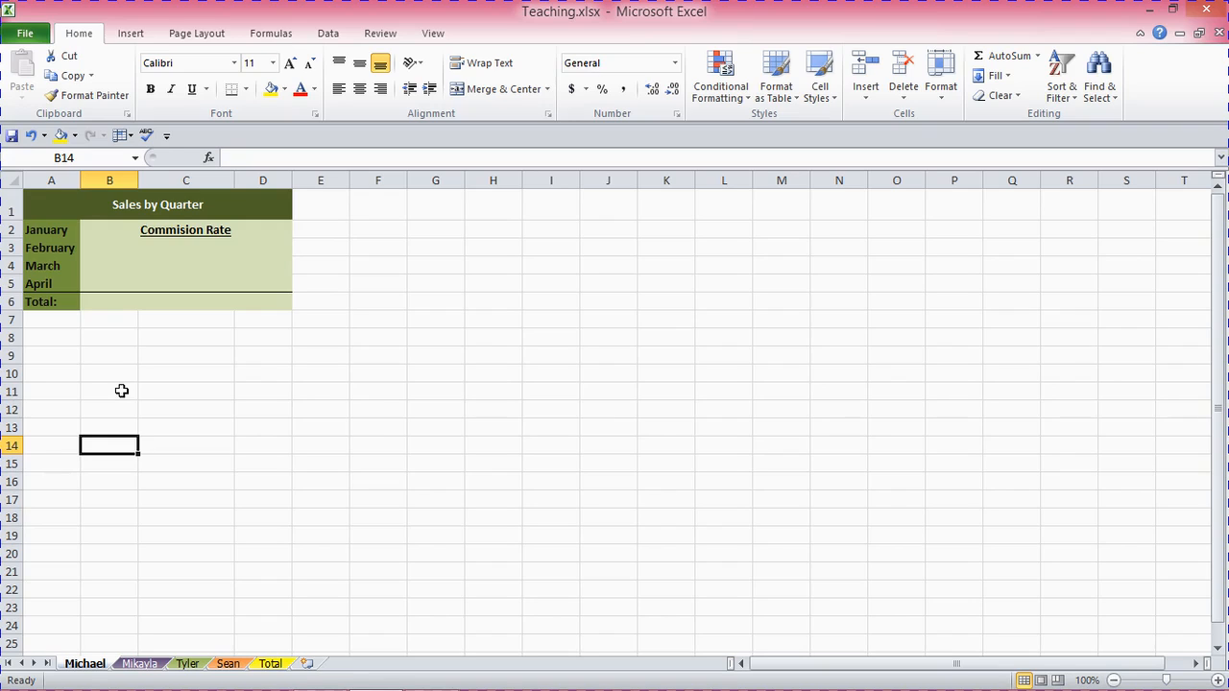
left_click(94, 407)
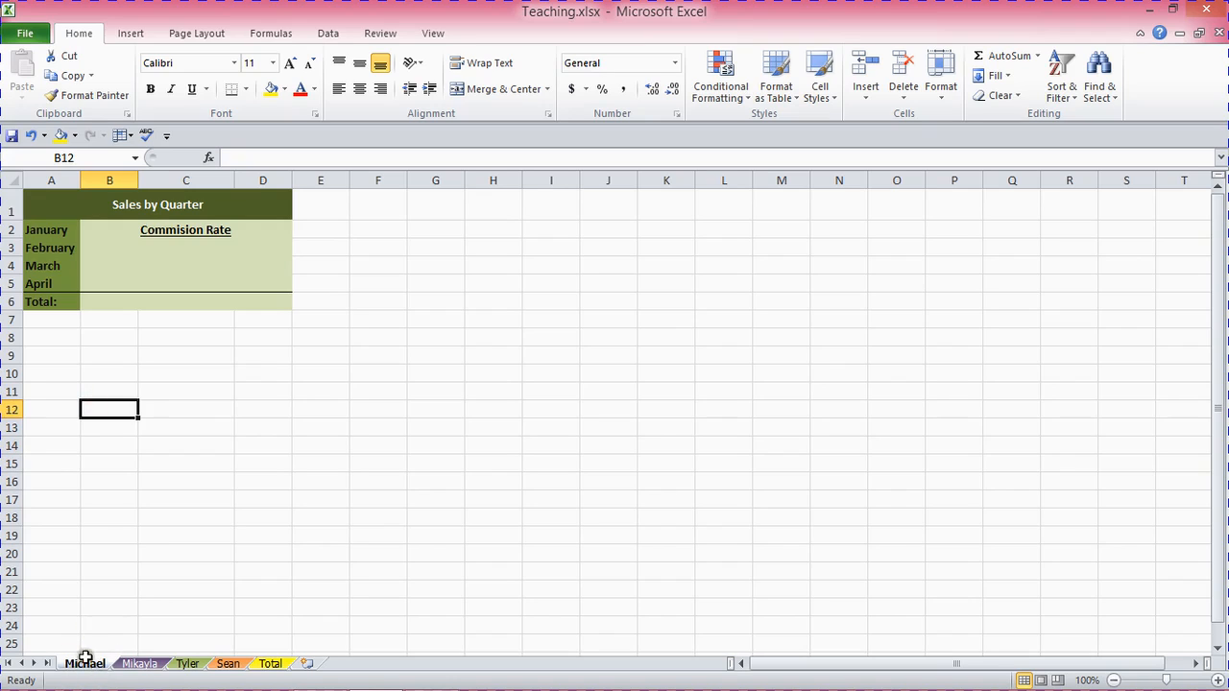
left_click_drag(53, 212, 268, 300)
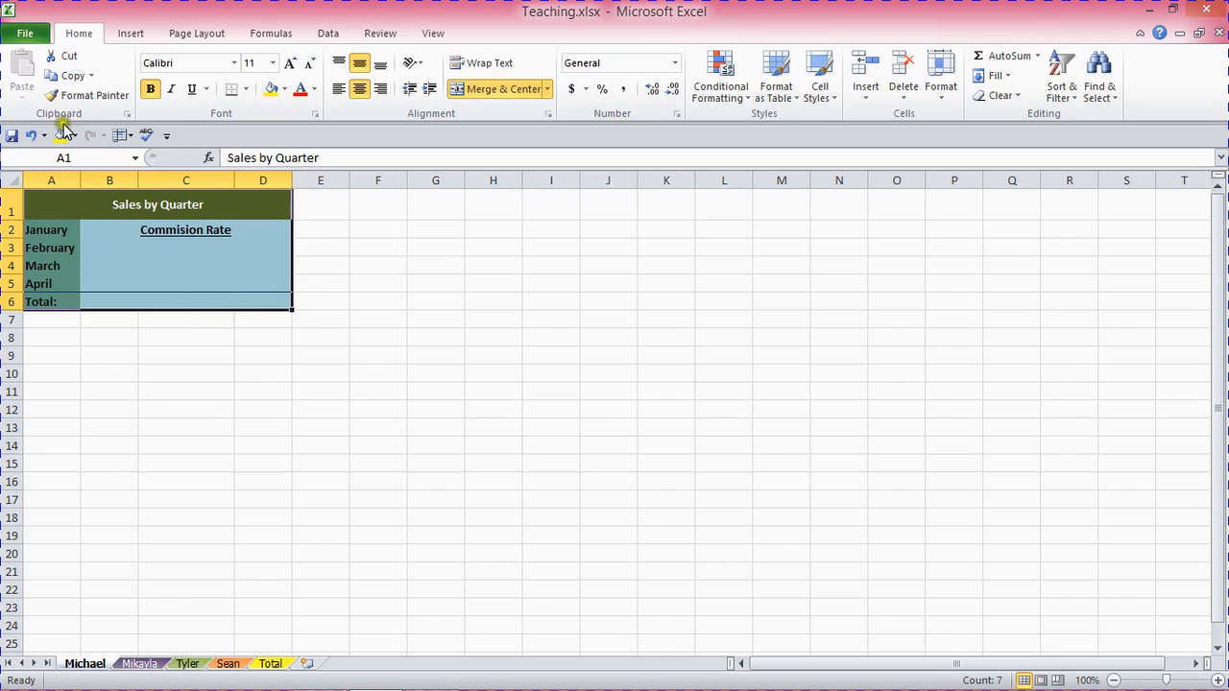
left_click(73, 79)
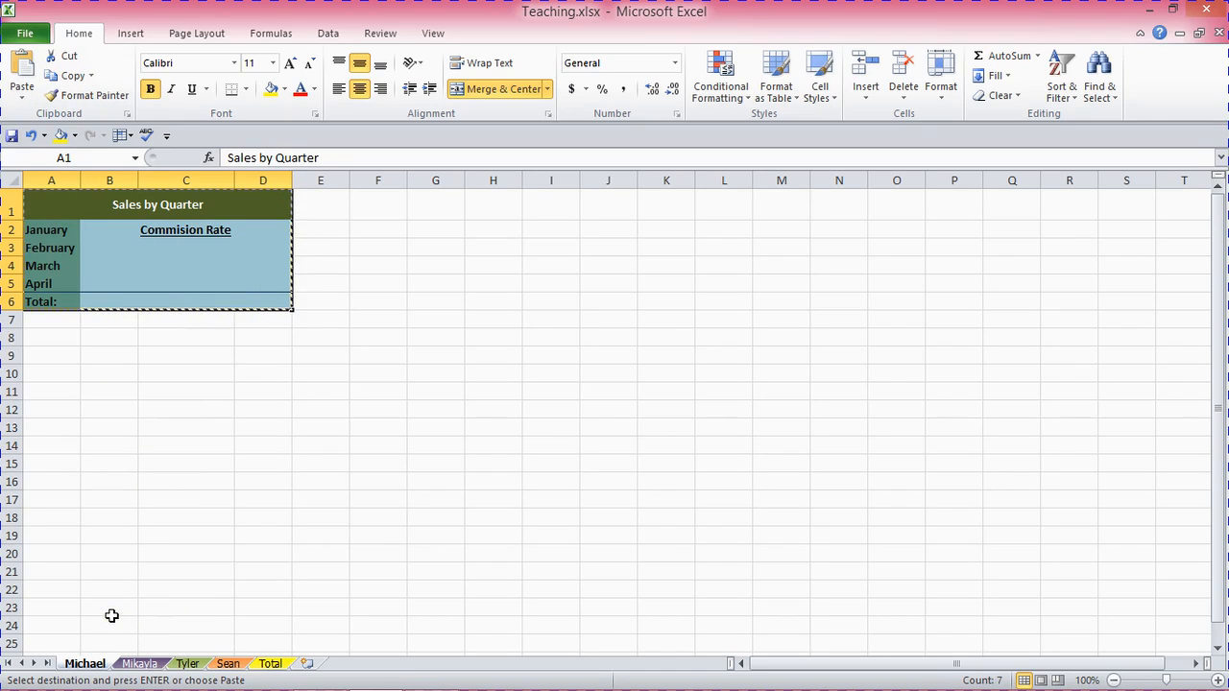
Group the first four worksheets, including the source sheet, and paste the table at A1 of the second worksheet
left_click(141, 664, "ctrl")
left_click(187, 665, "ctrl")
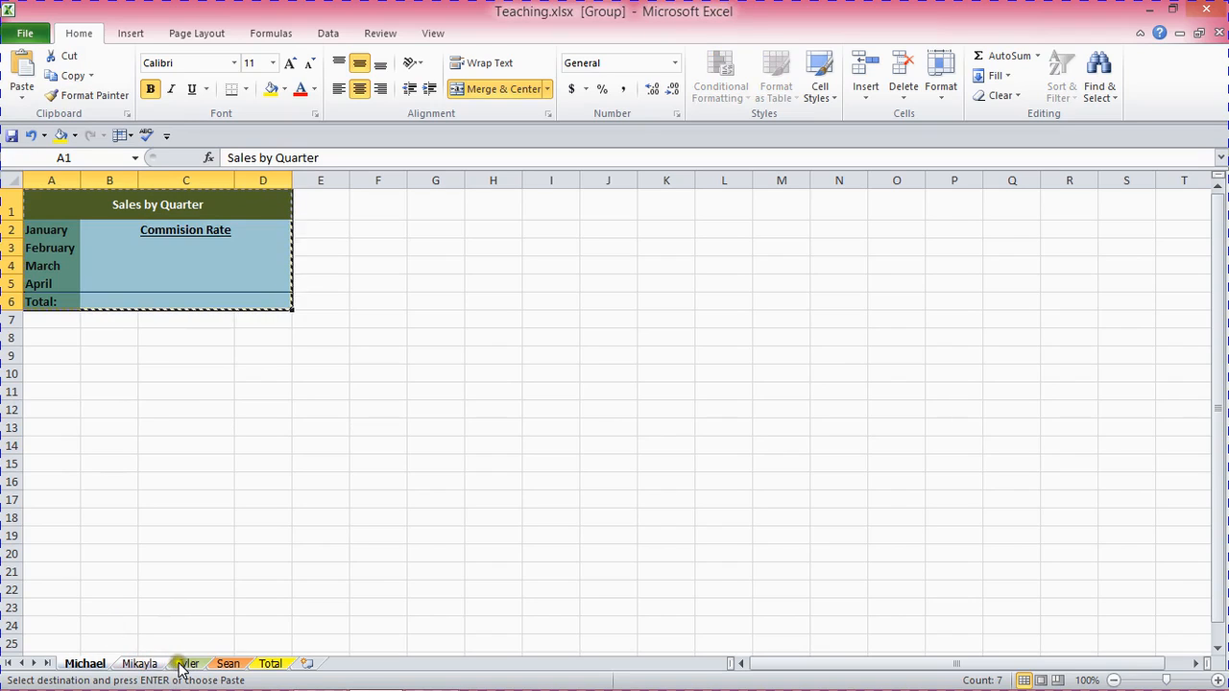
left_click(227, 664, "ctrl")
left_click(147, 665)
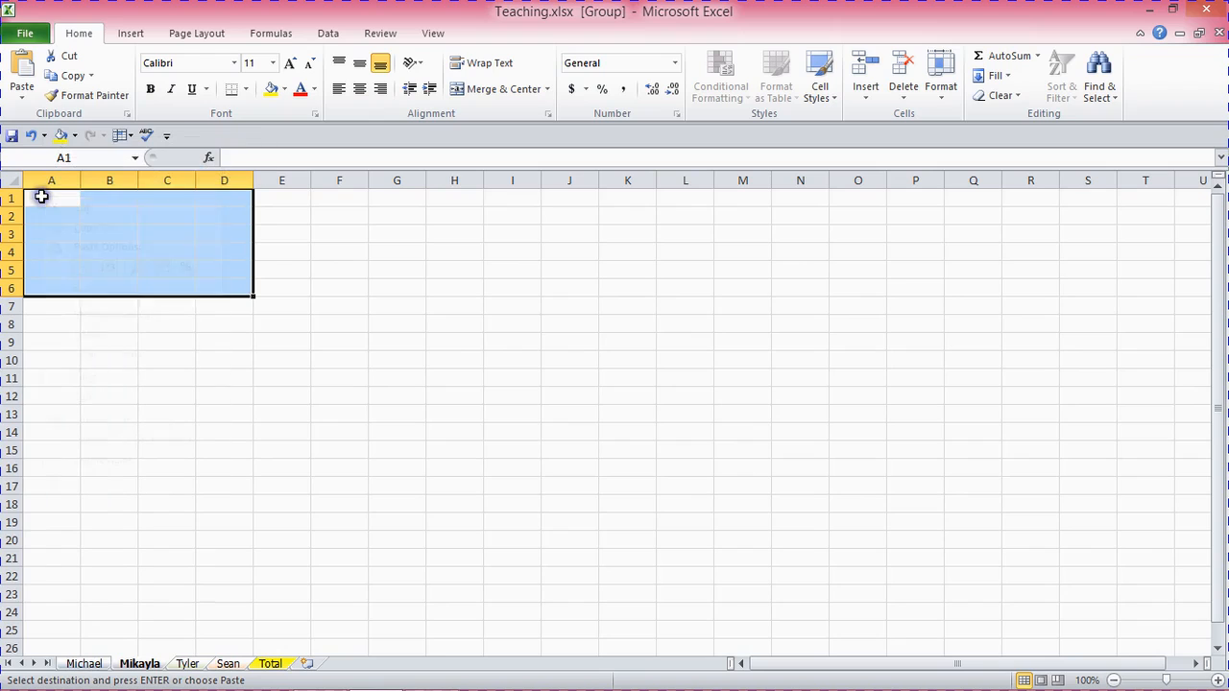
left_click(19, 73)
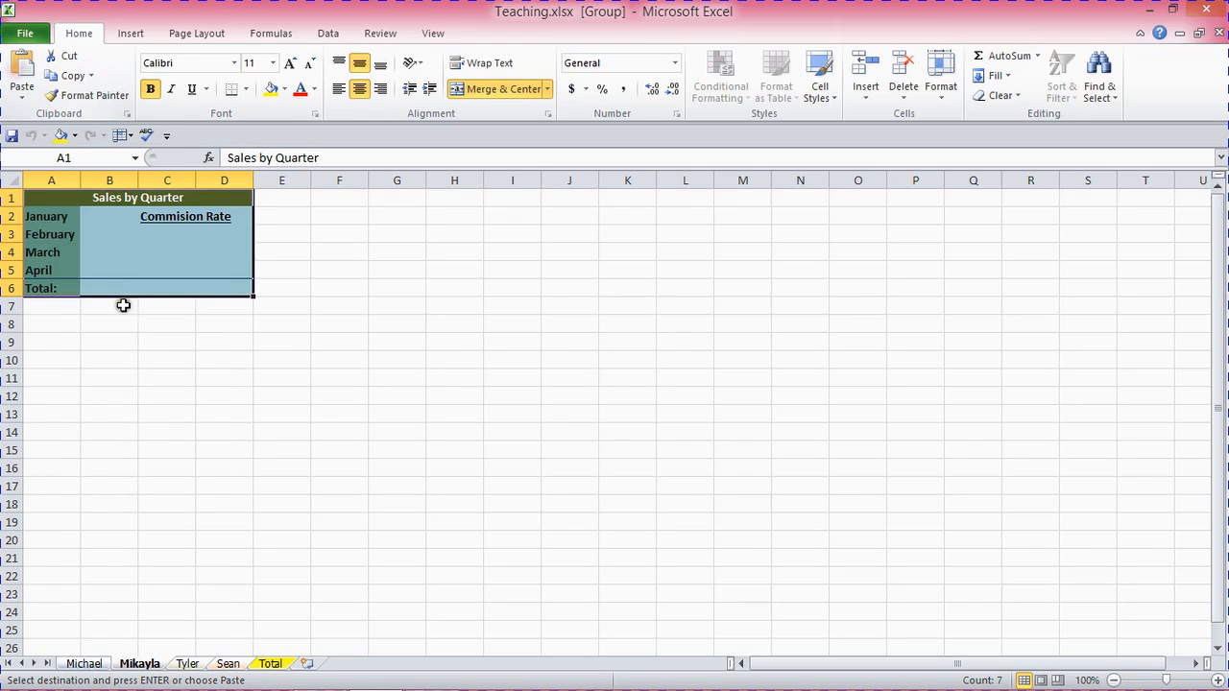
Look through the four grouped worksheets to examine which ones received the pasted table
left_click(188, 663)
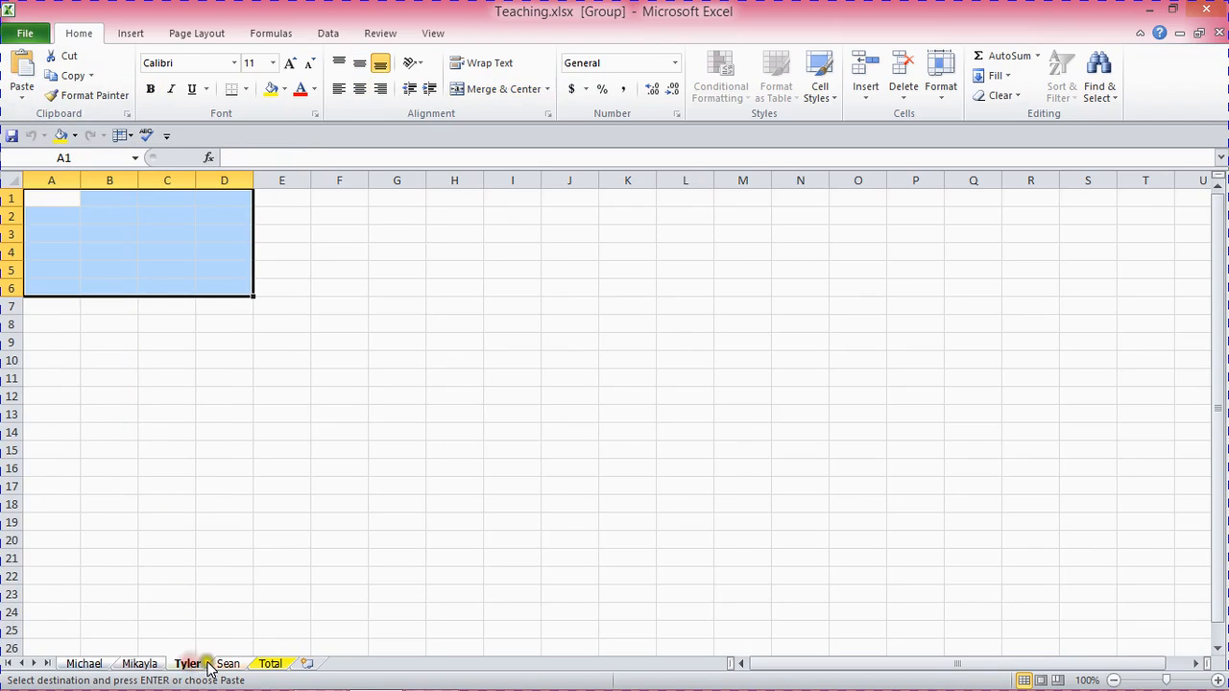
left_click(226, 665)
left_click(190, 663)
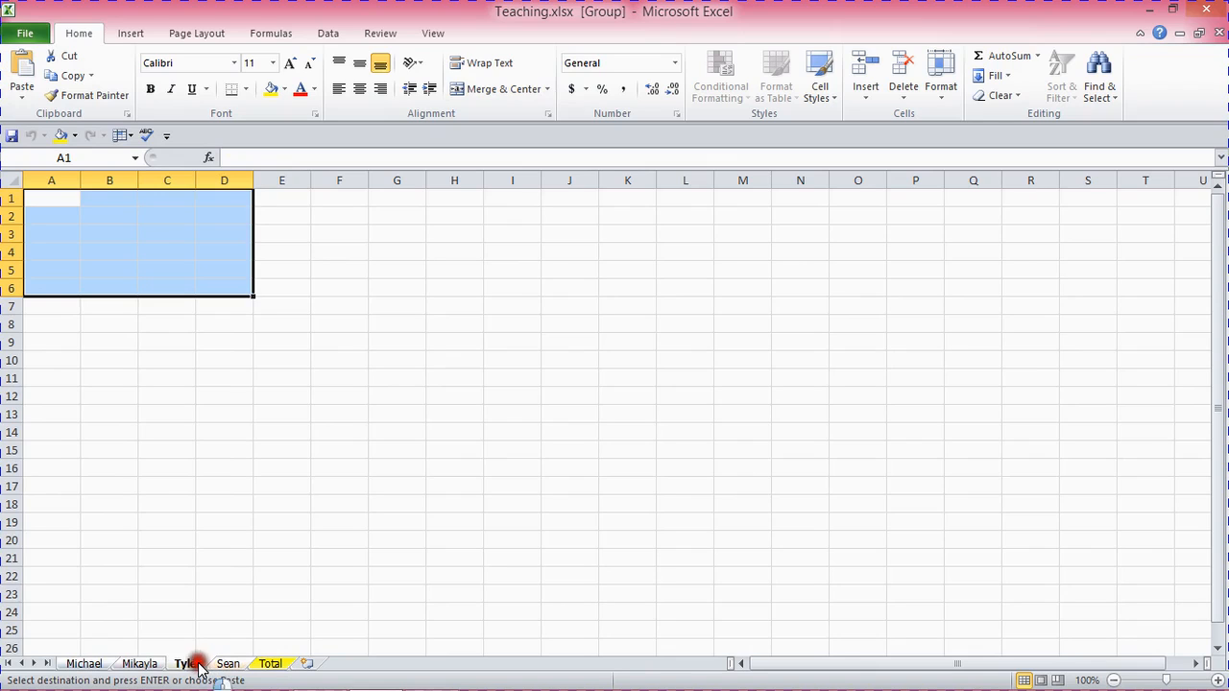
left_click(154, 662)
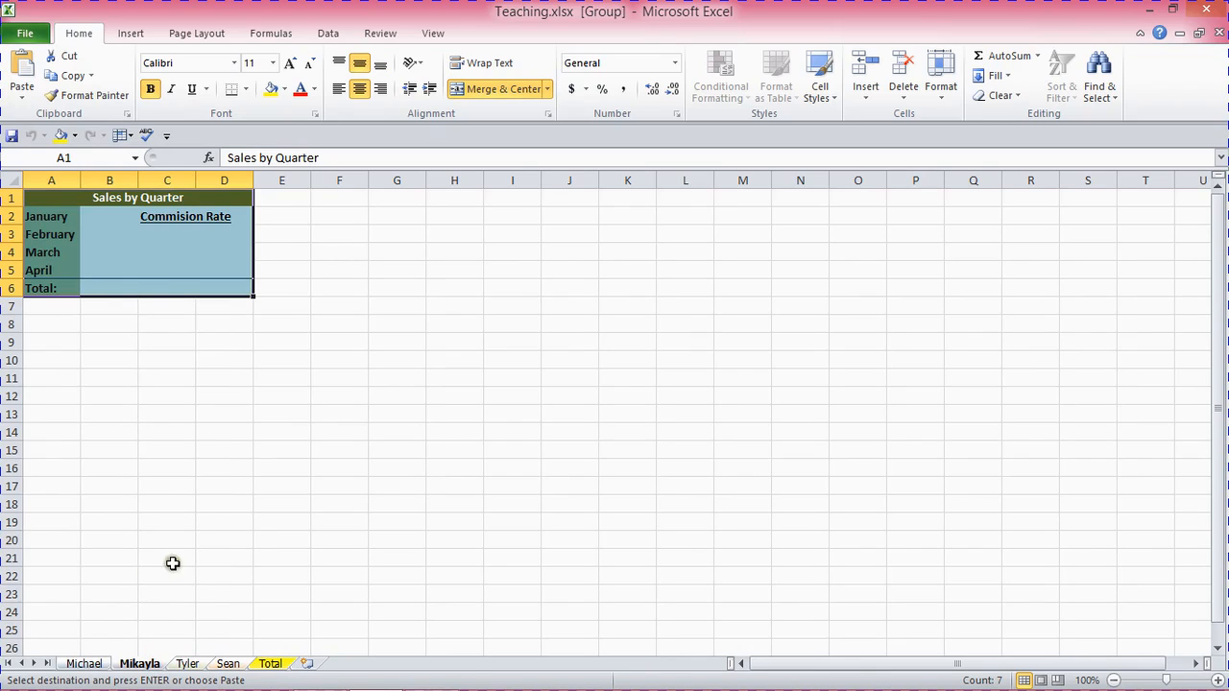
left_click(129, 611)
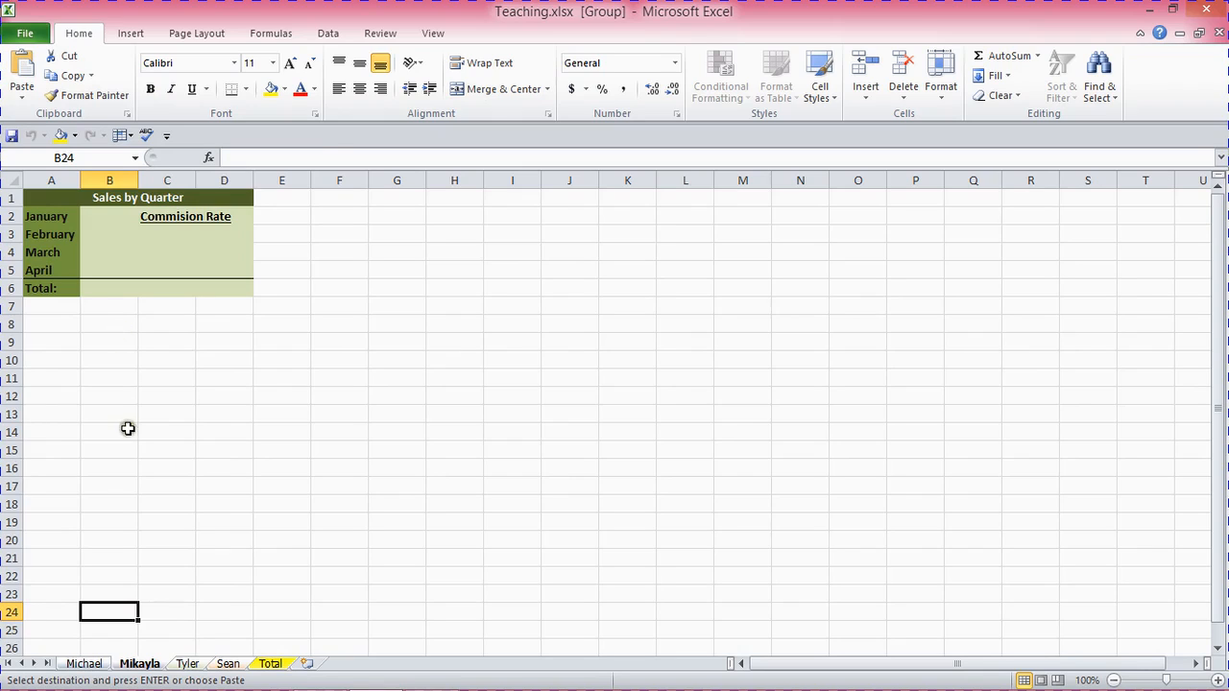
left_click(85, 663)
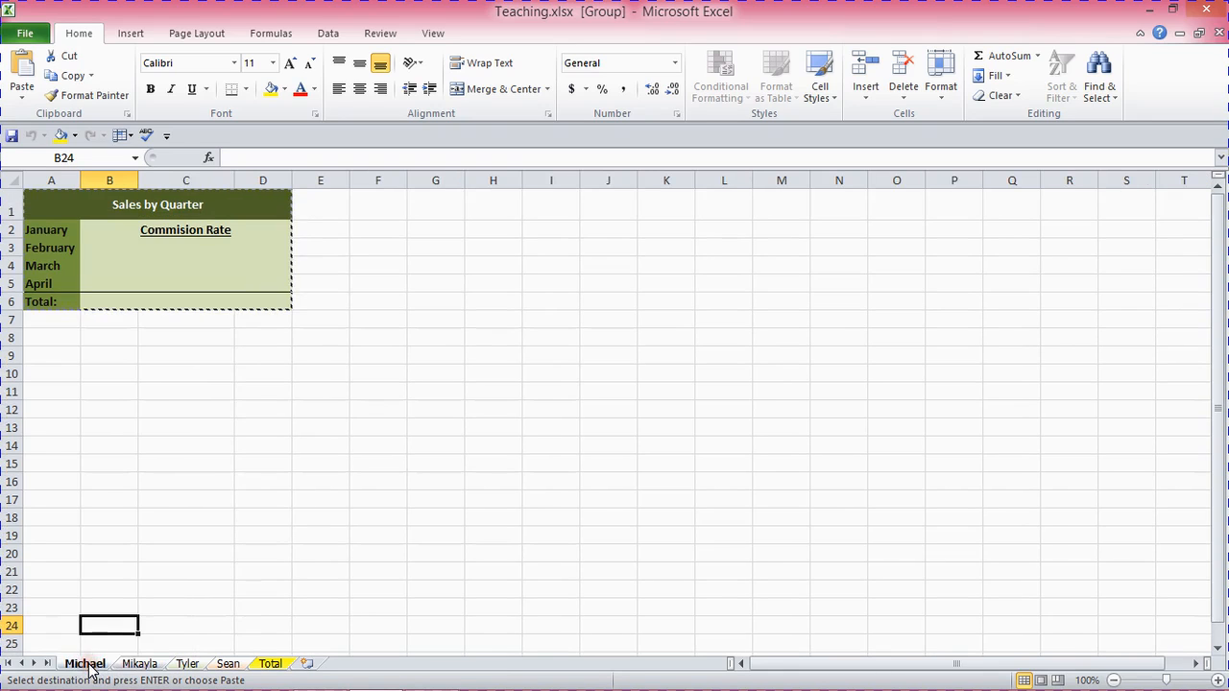
left_click(140, 664)
left_click(139, 663)
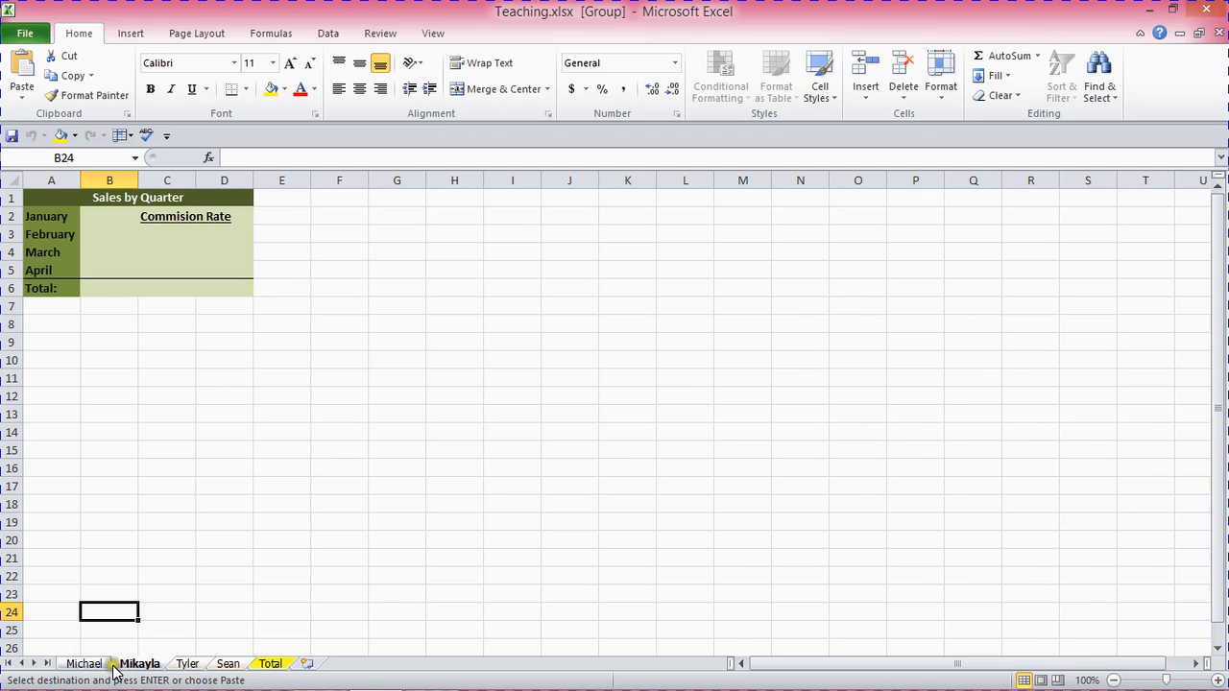
left_click(175, 664)
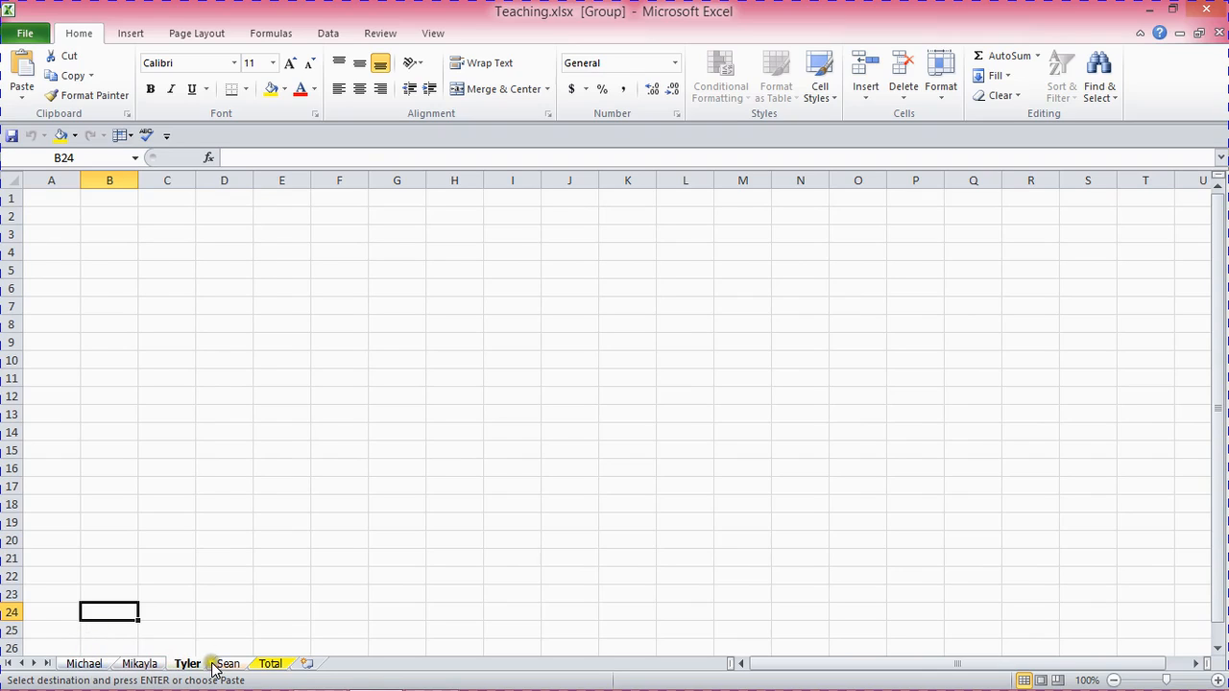
left_click(221, 665)
left_click(180, 663)
left_click(221, 664)
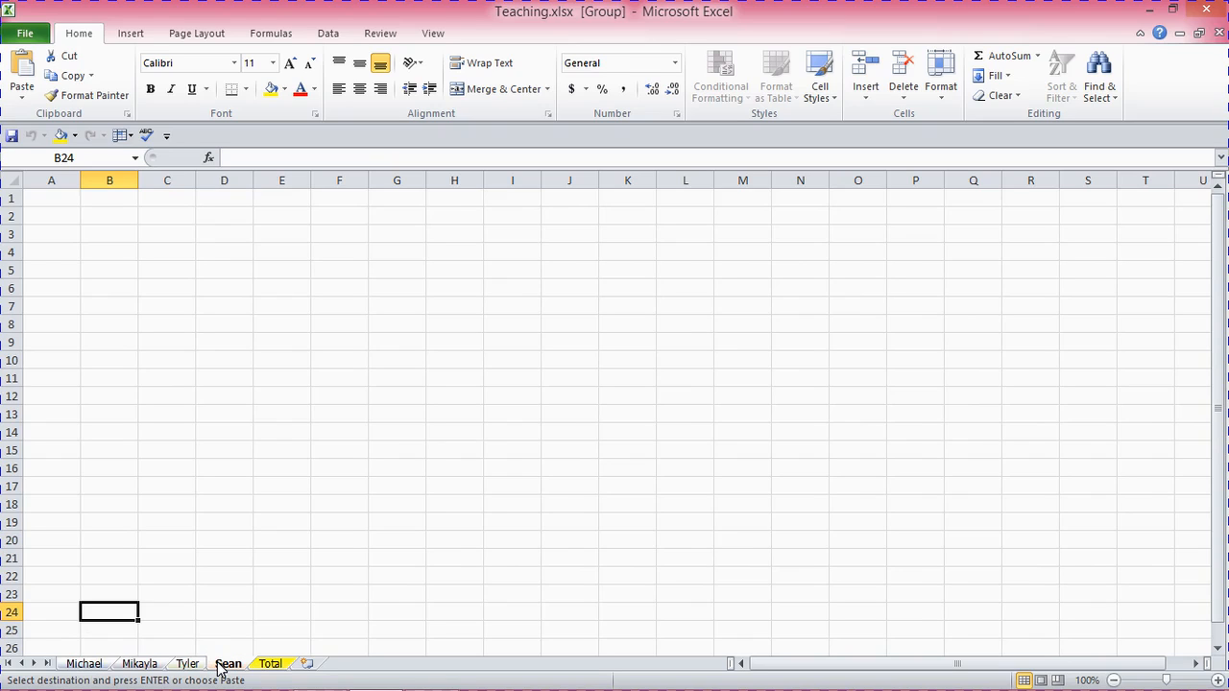
left_click(134, 664)
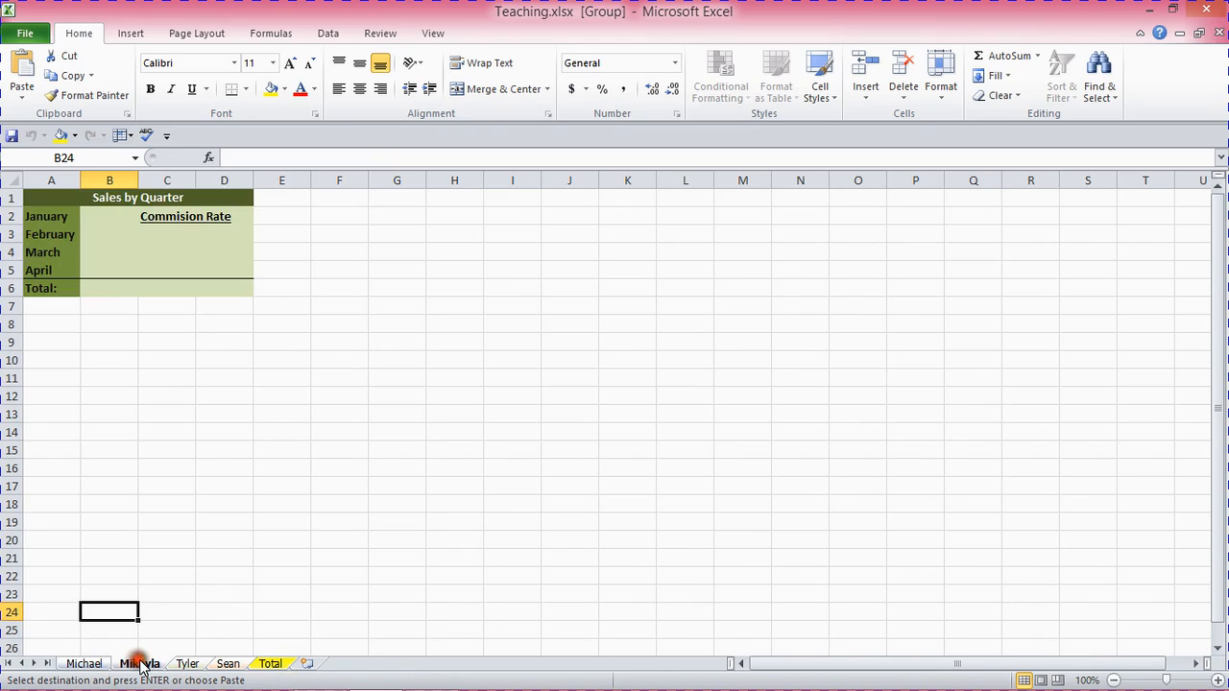
Ungroup the worksheets and delete the table cells A1:D6 from the second worksheet, shifting cells up
left_click(273, 664)
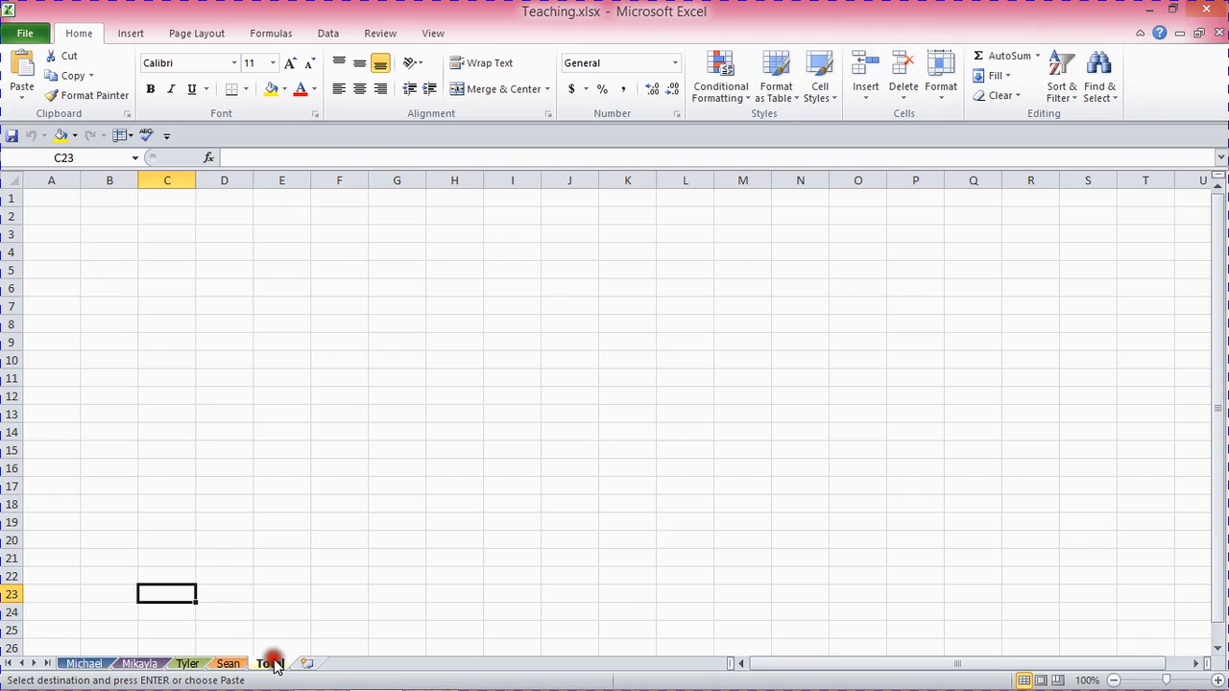
left_click(146, 664)
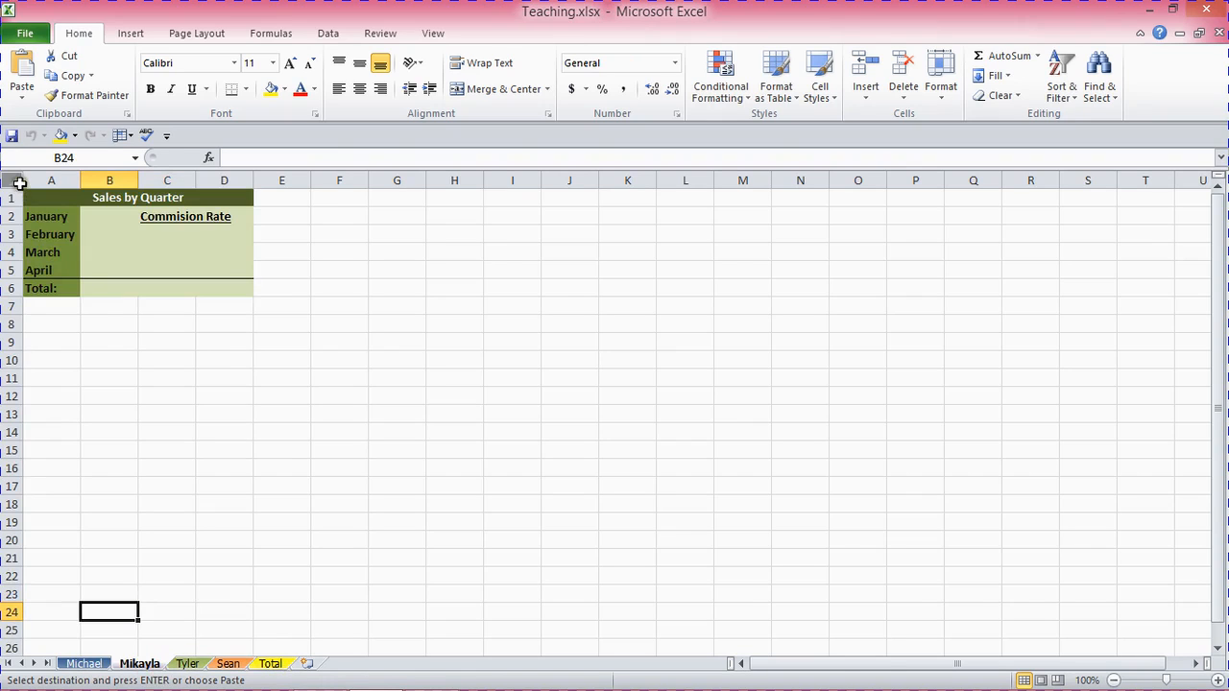
left_click_drag(33, 197, 230, 290)
right_click(177, 240)
key("Escape")
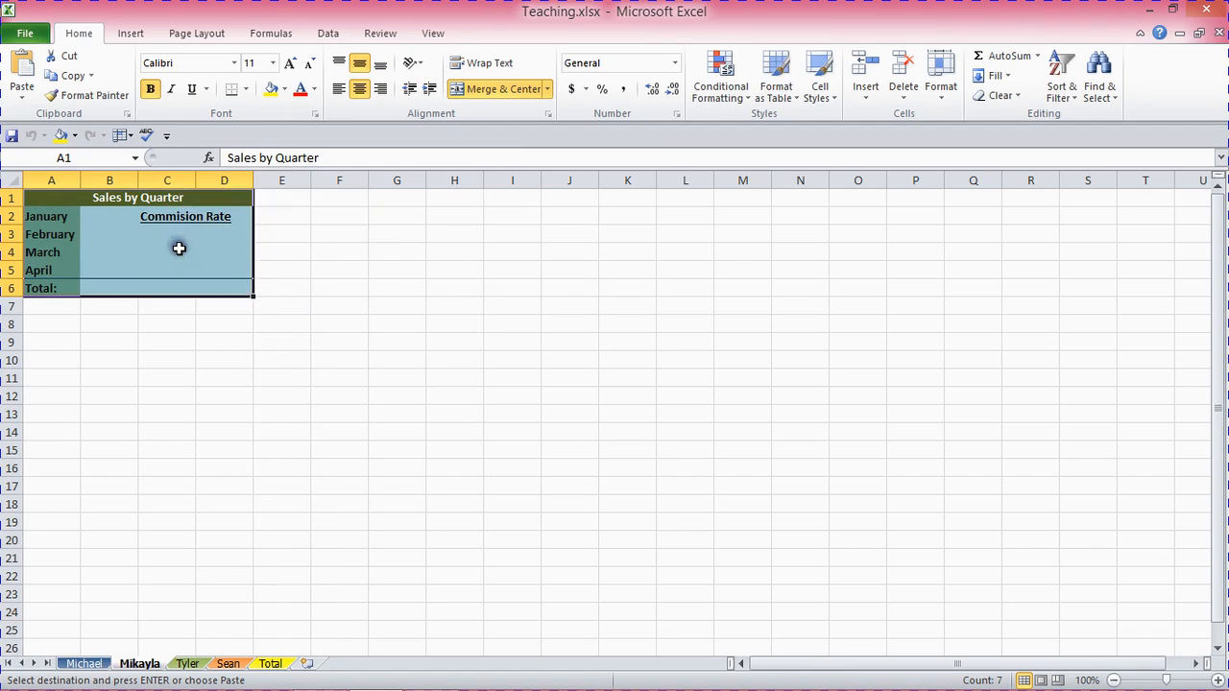
right_click(178, 246)
left_click(228, 385)
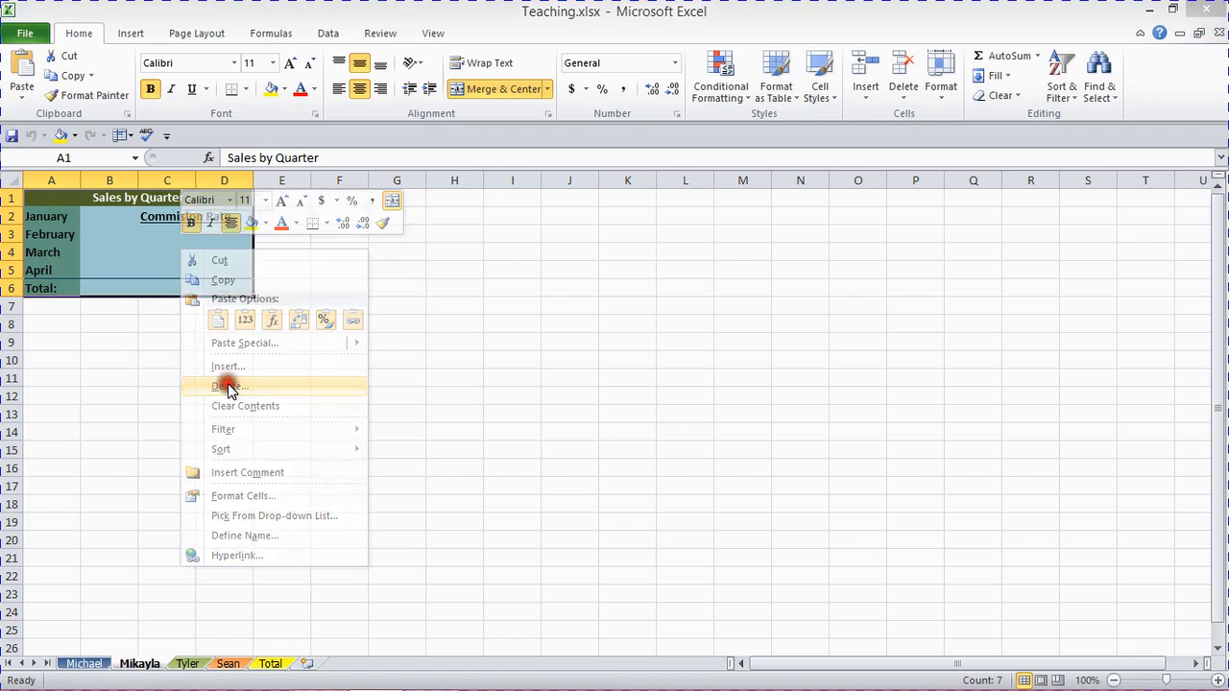
left_click(171, 366)
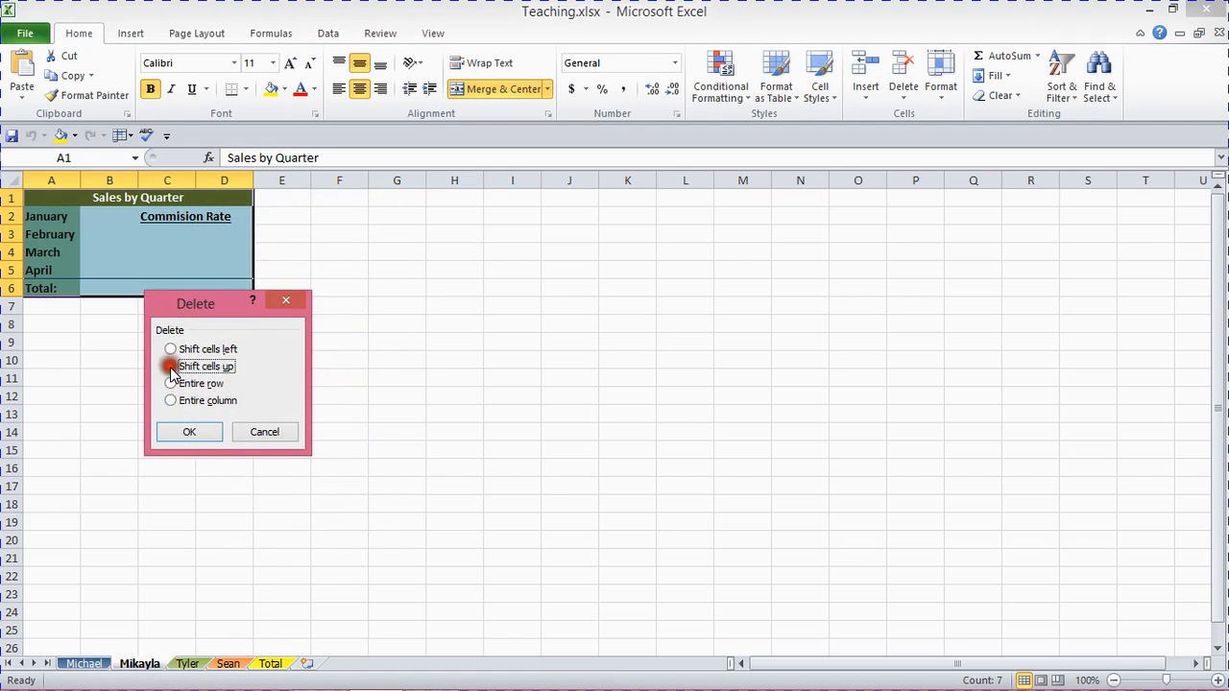
left_click(192, 432)
left_click(112, 483)
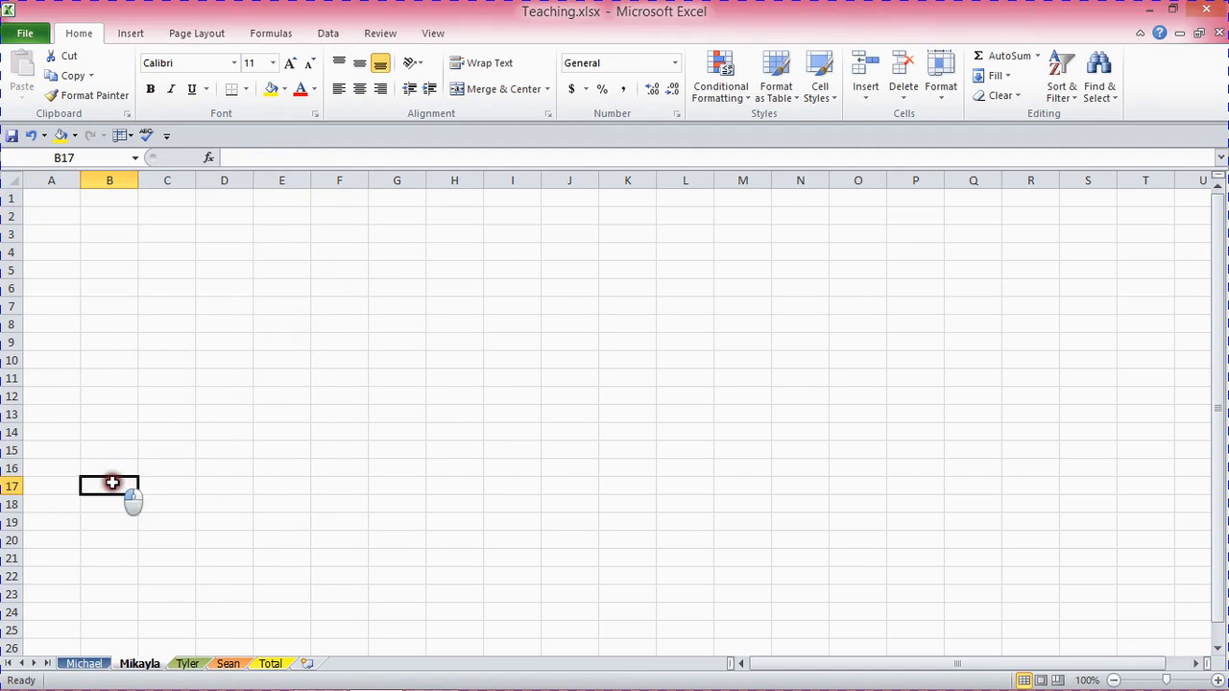
Copy the Sales by Quarter table in A1:D6 from the first worksheet again
left_click(84, 663)
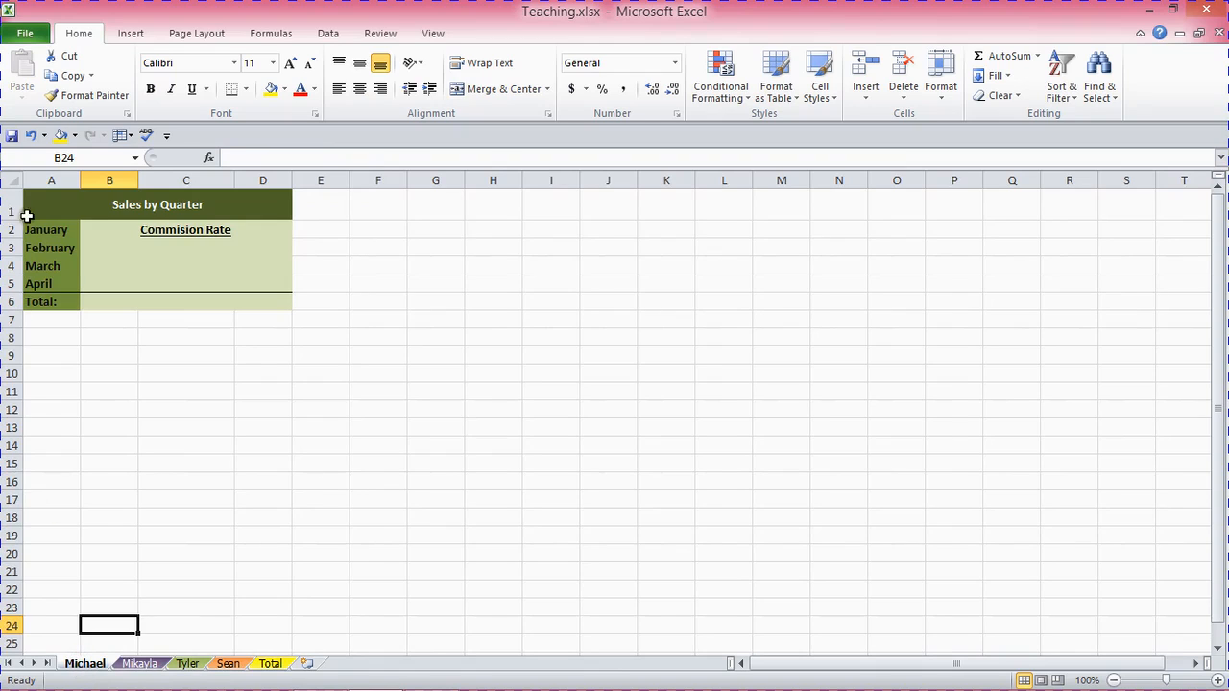
left_click_drag(27, 216, 230, 285)
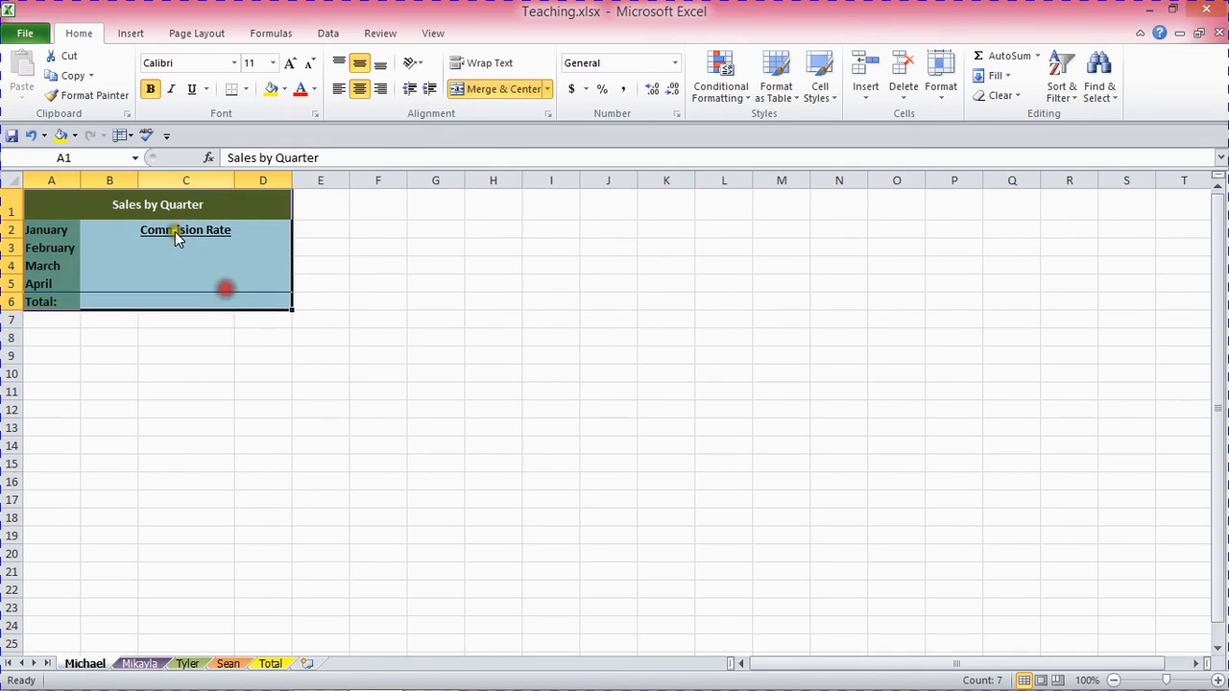
left_click(88, 76)
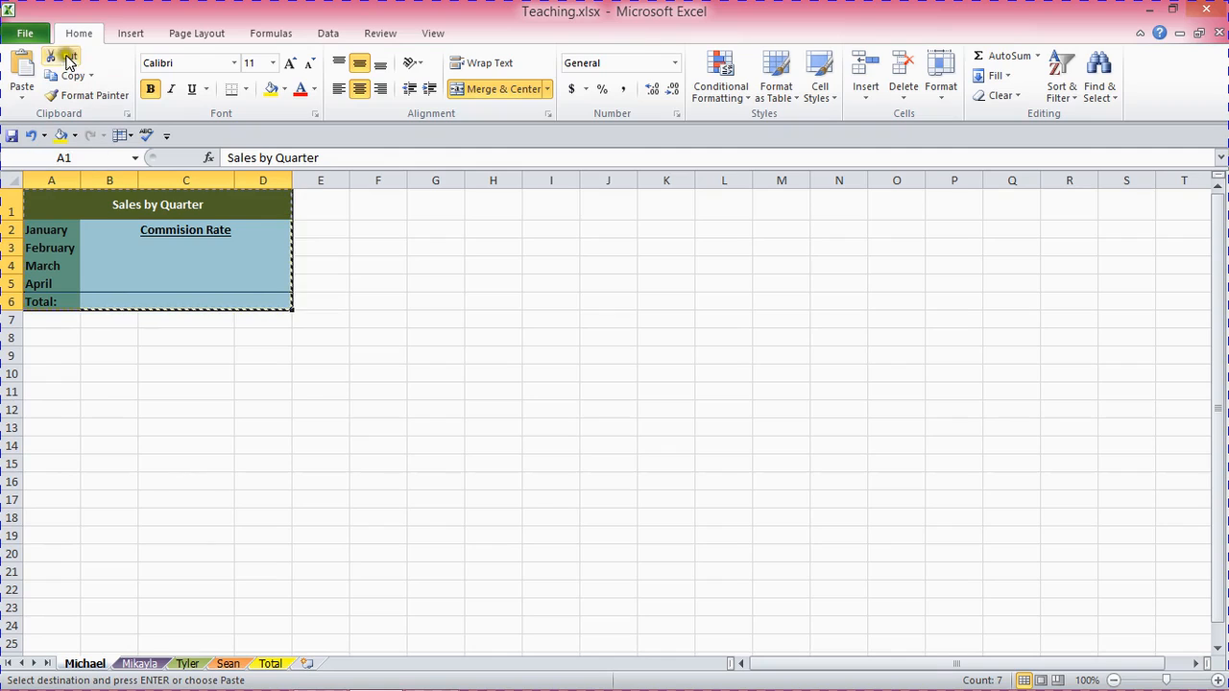
Group only the second, third and fourth worksheets and paste the copied Sales by Quarter table at A1
left_click(136, 664)
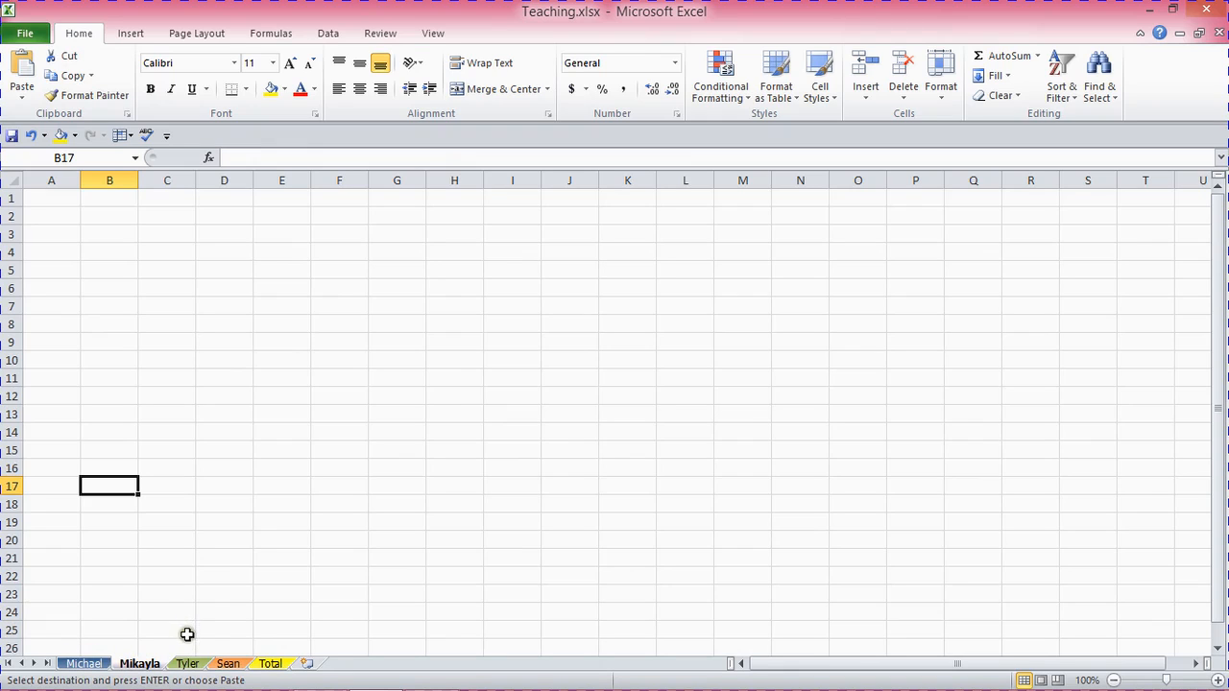
left_click(187, 663, "ctrl")
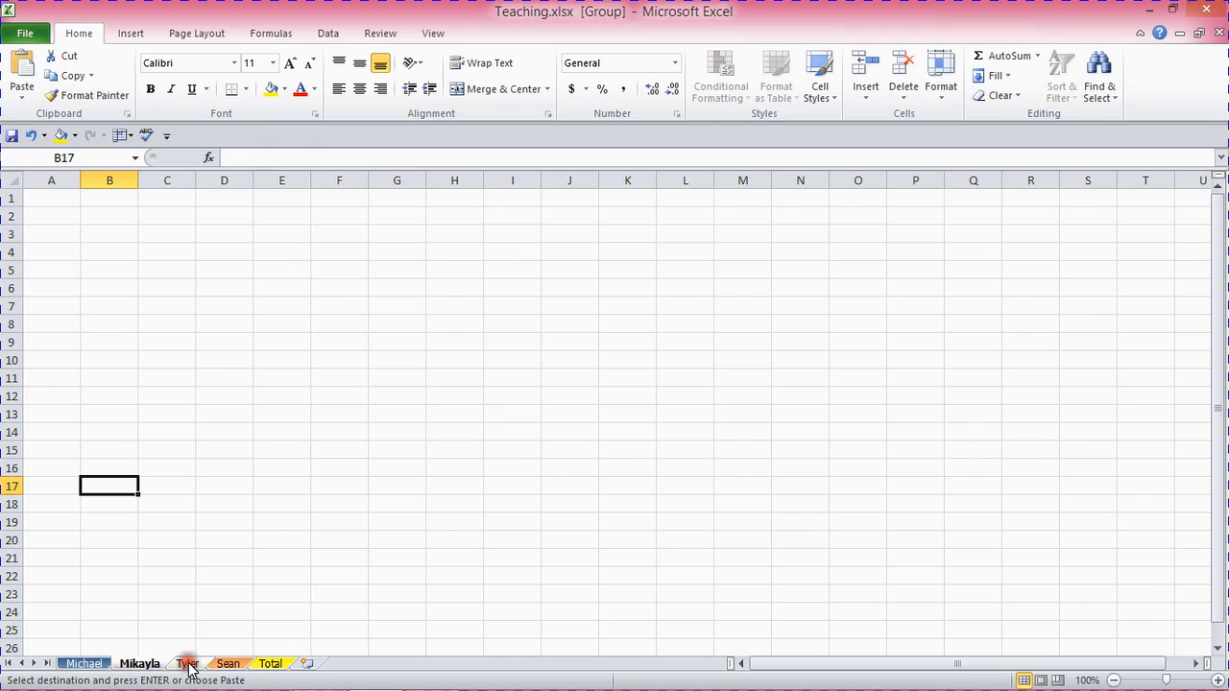
left_click(229, 663, "ctrl")
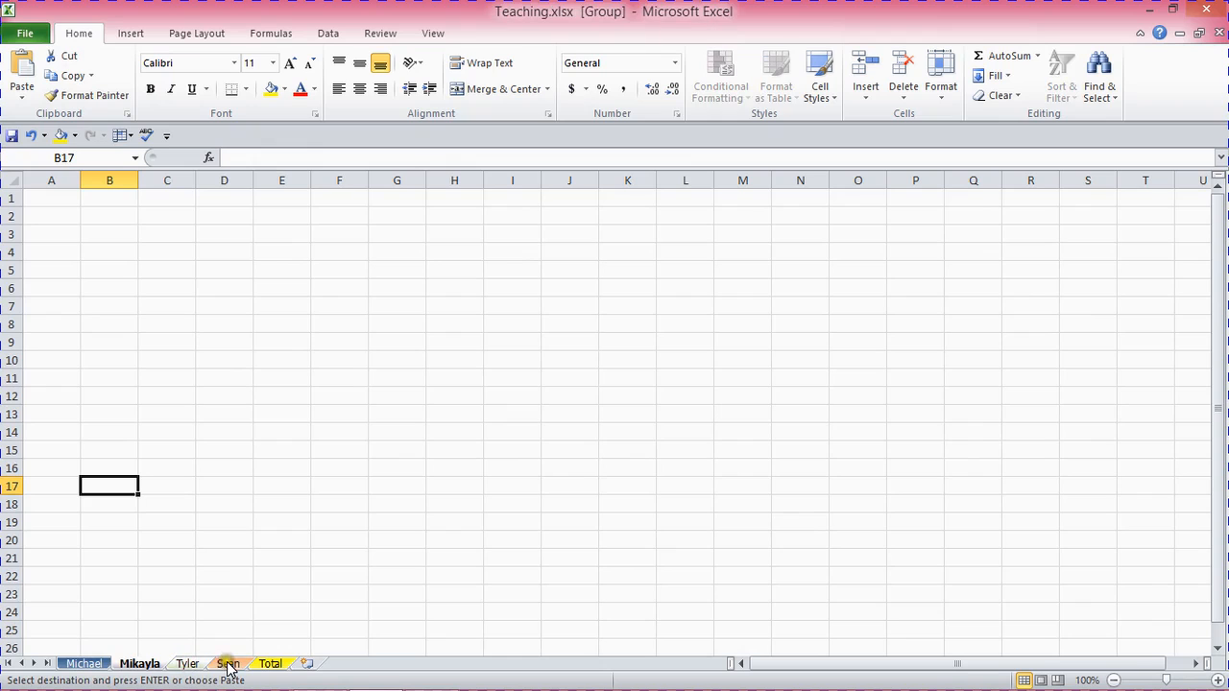
right_click(40, 199)
key("Escape")
left_click(21, 77)
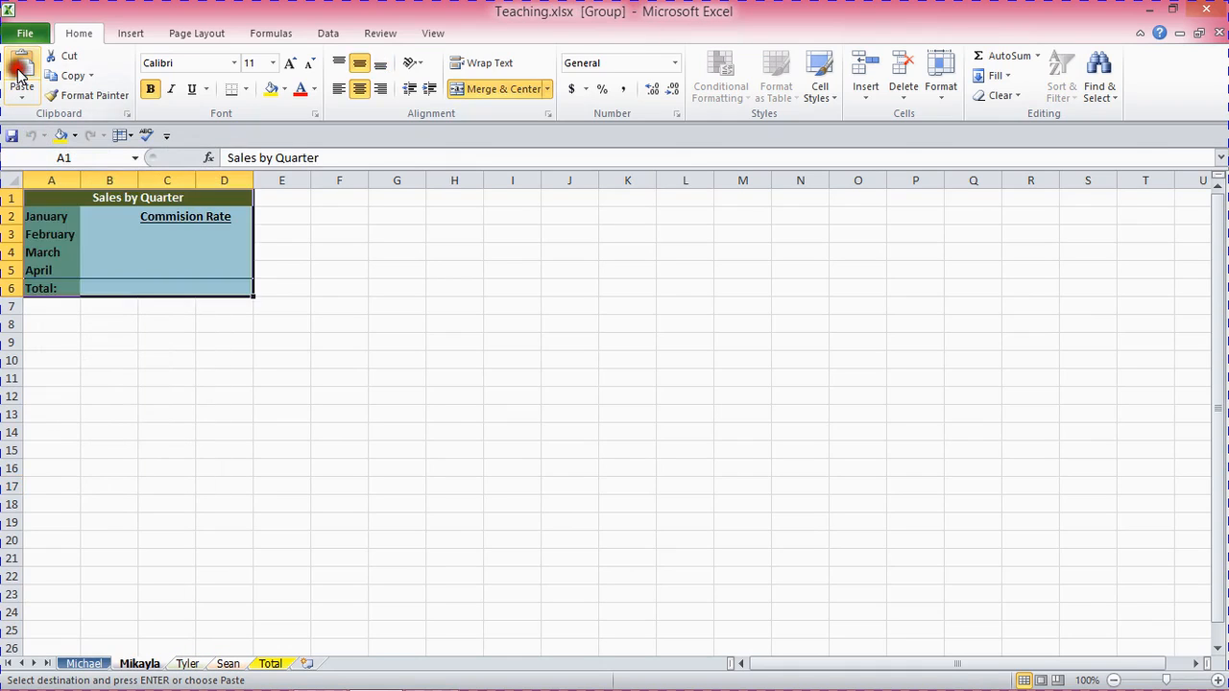
left_click(147, 358)
Look through the three grouped worksheets to check which ones received the pasted table
left_click(197, 662)
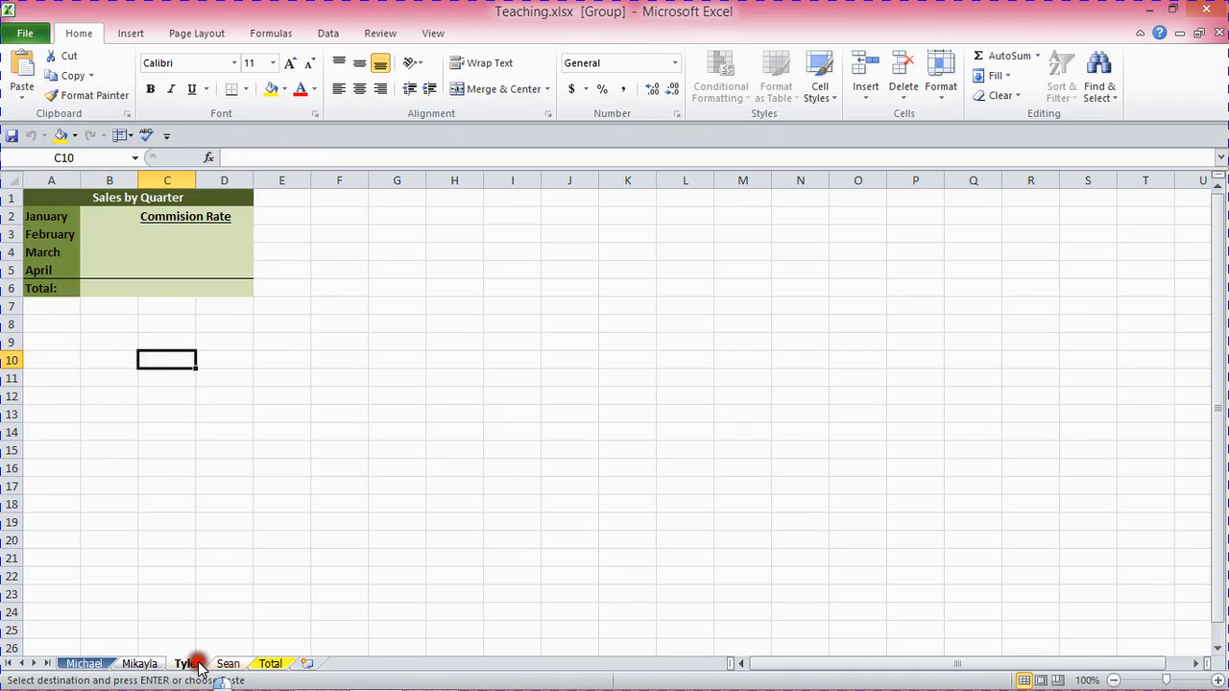
left_click(227, 664)
left_click(184, 663)
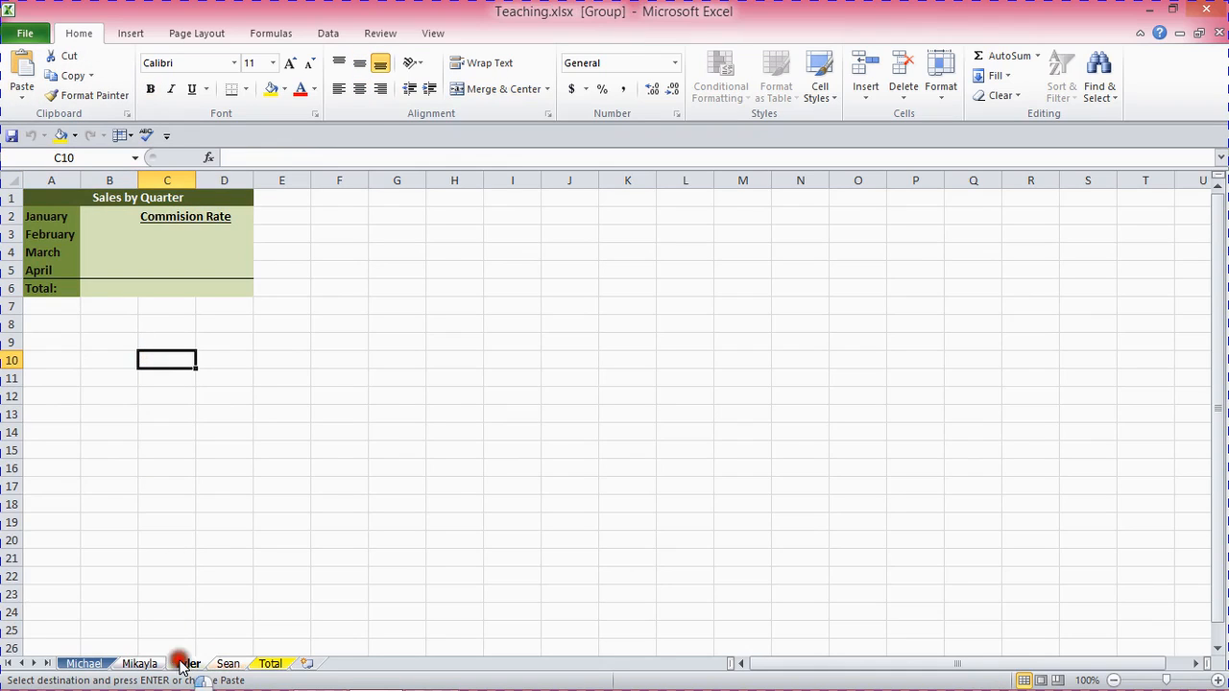
left_click(142, 664)
left_click(125, 522)
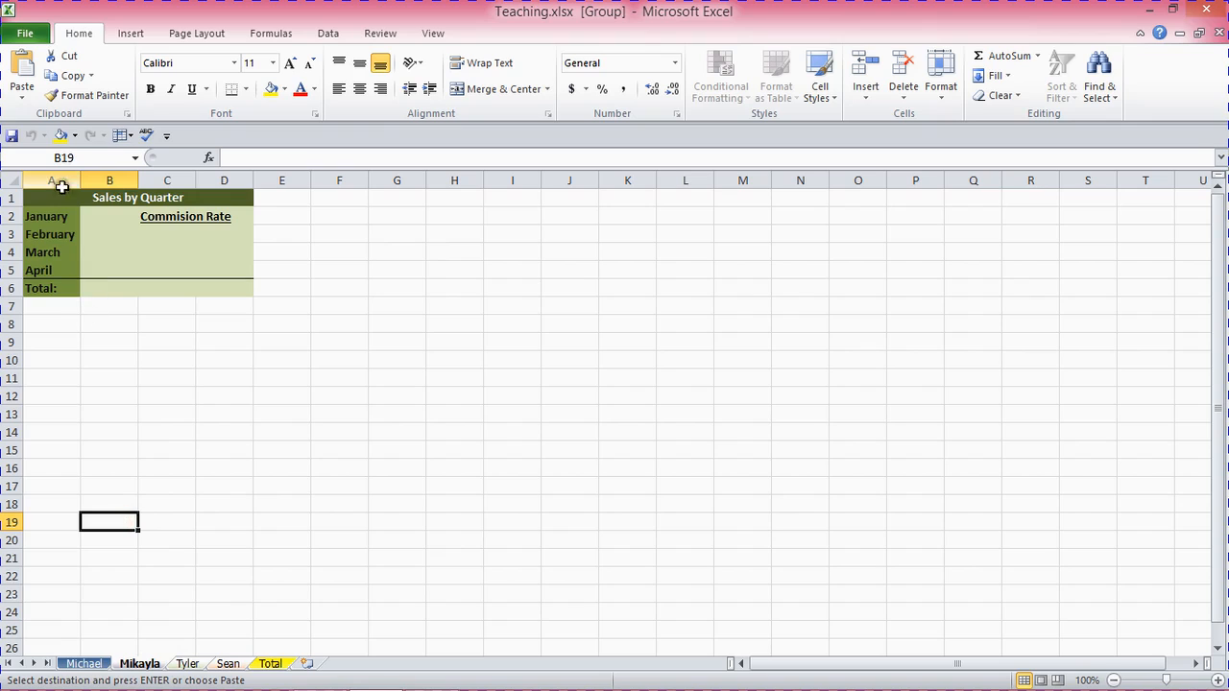
Delete the table cells A1:D6 from the three grouped worksheets, shifting cells up
mouse_move(37, 197)
left_mouse_down()
mouse_move(181, 231)
mouse_move(208, 291)
left_mouse_up()
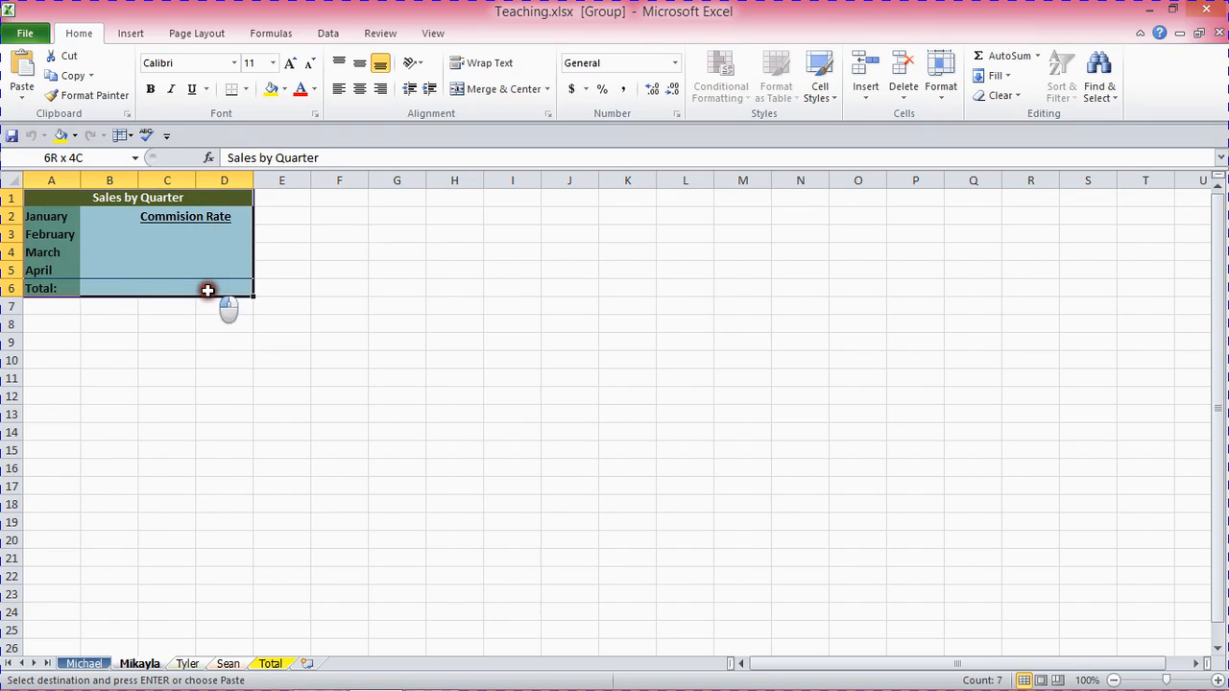
right_click(166, 241)
left_click(232, 377)
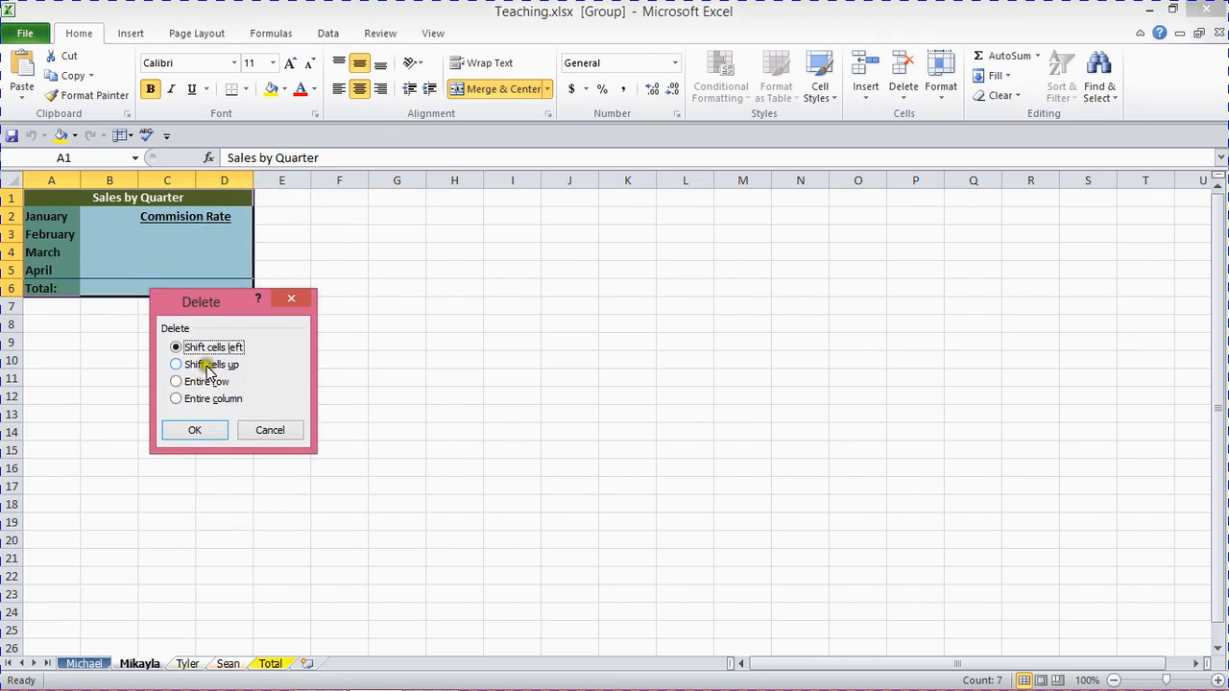
left_click(175, 364)
left_click(196, 430)
left_click(124, 451)
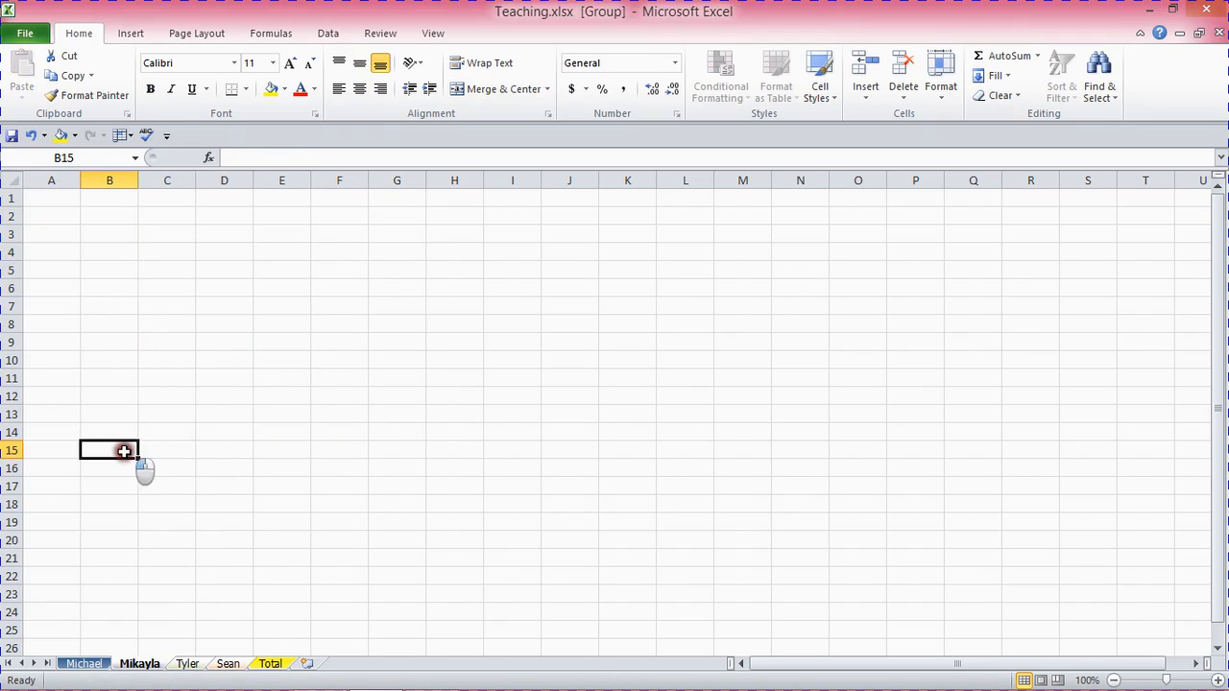
Recopy the first worksheet's Sales by Quarter table and paste it at A1 of the second worksheet with the first four worksheets grouped
left_click(84, 662)
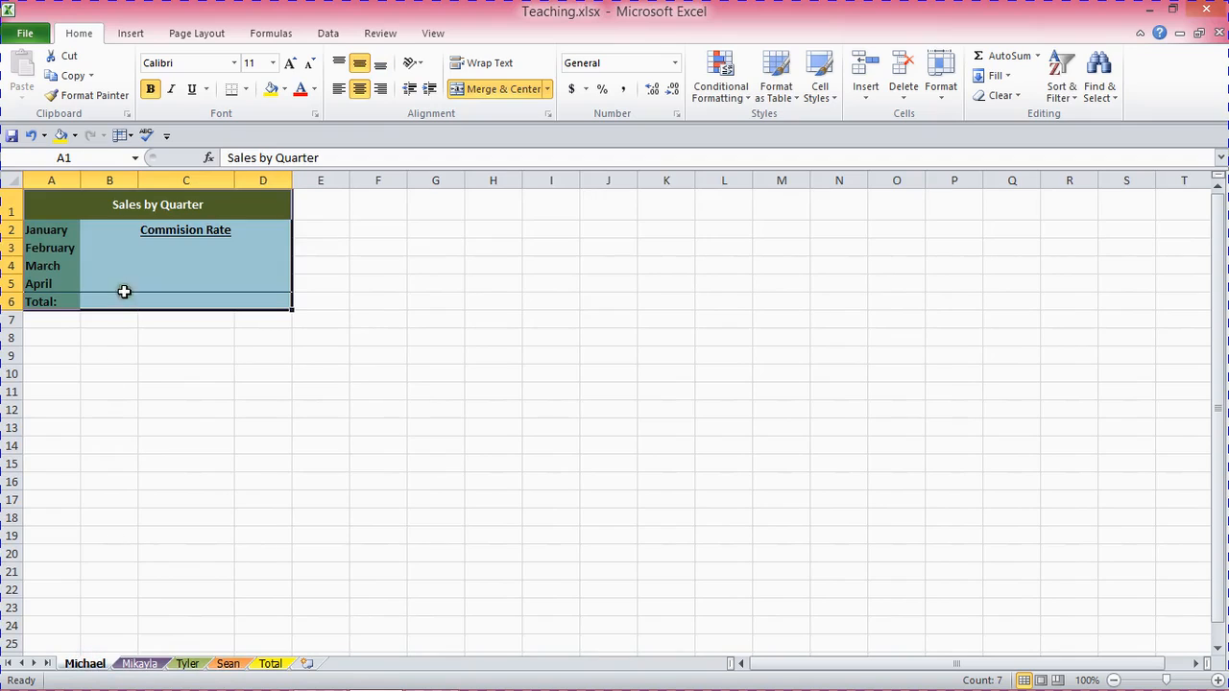
left_click(67, 76)
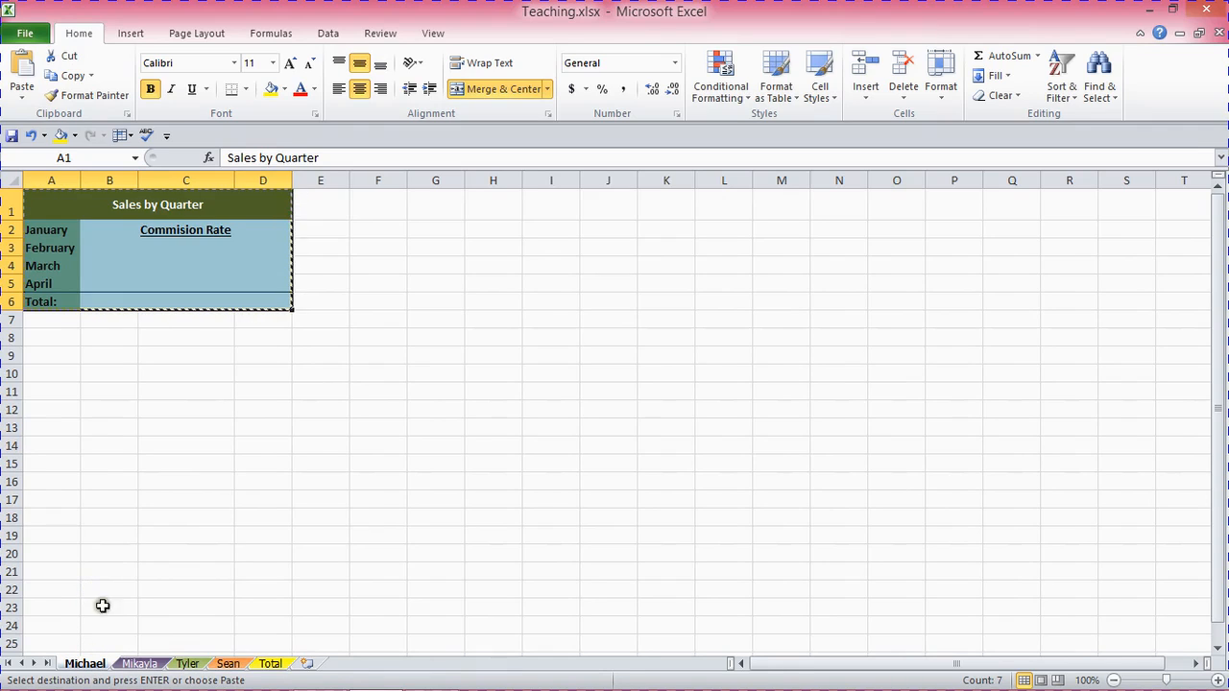
left_click(137, 663, "ctrl")
left_click(182, 664, "ctrl")
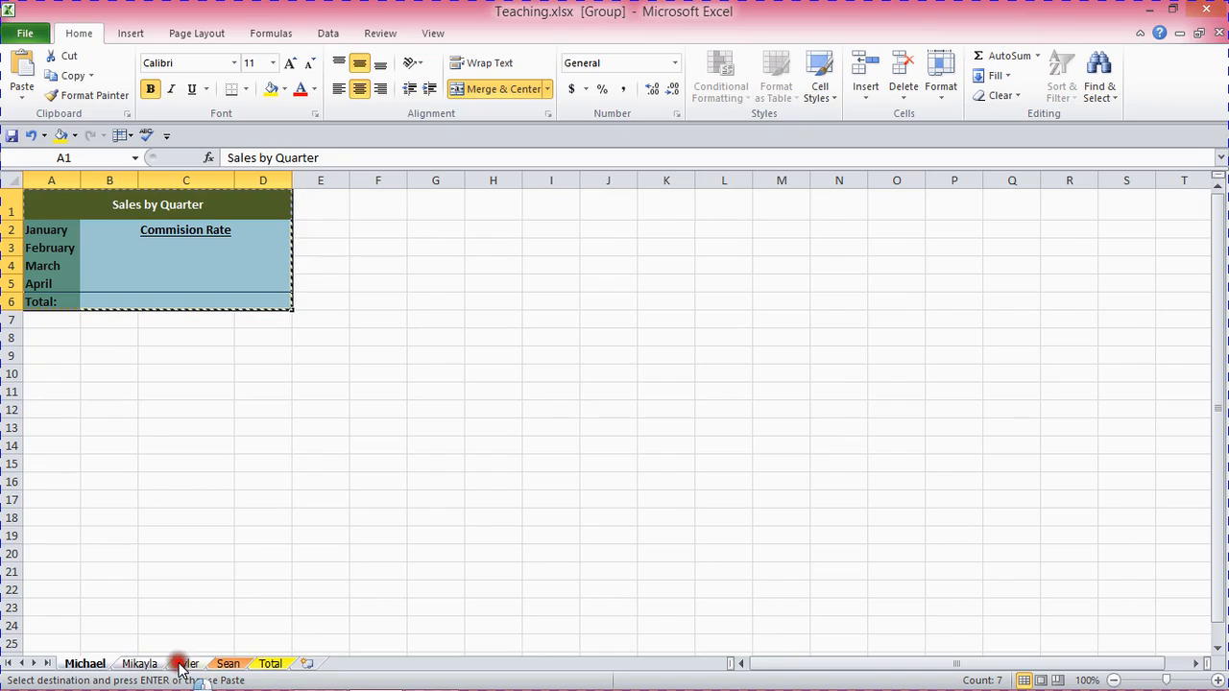
left_click(222, 663, "ctrl")
left_click(142, 663)
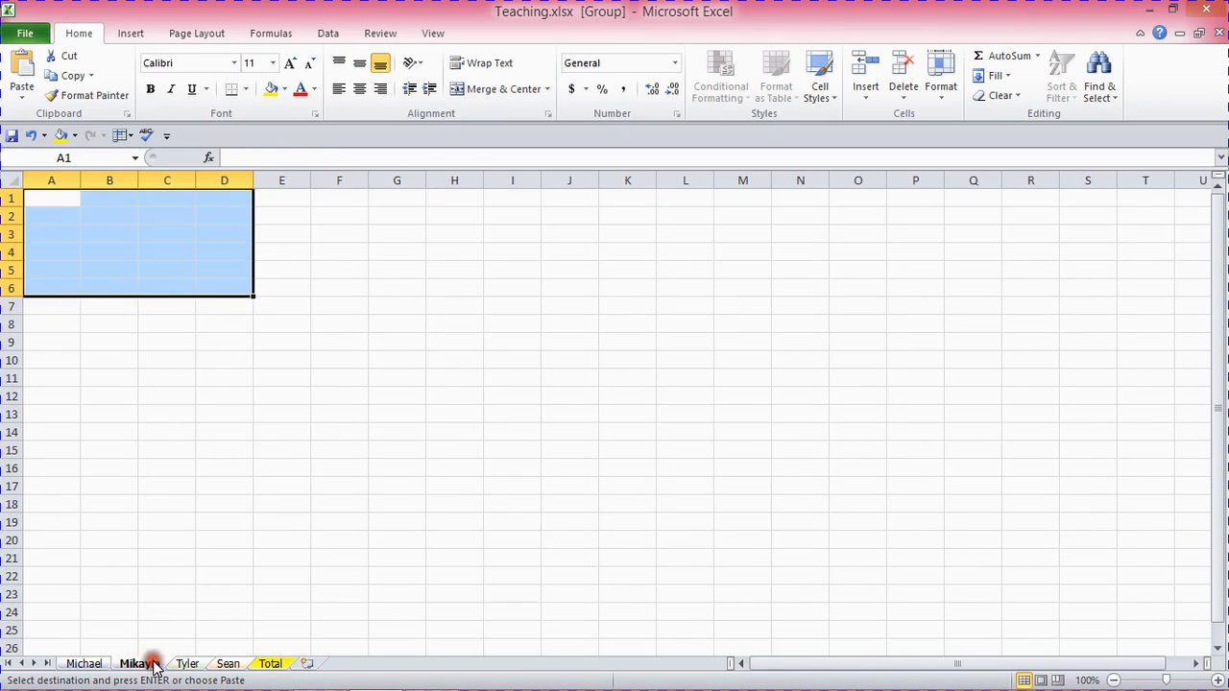
left_click(22, 72)
left_click(185, 340)
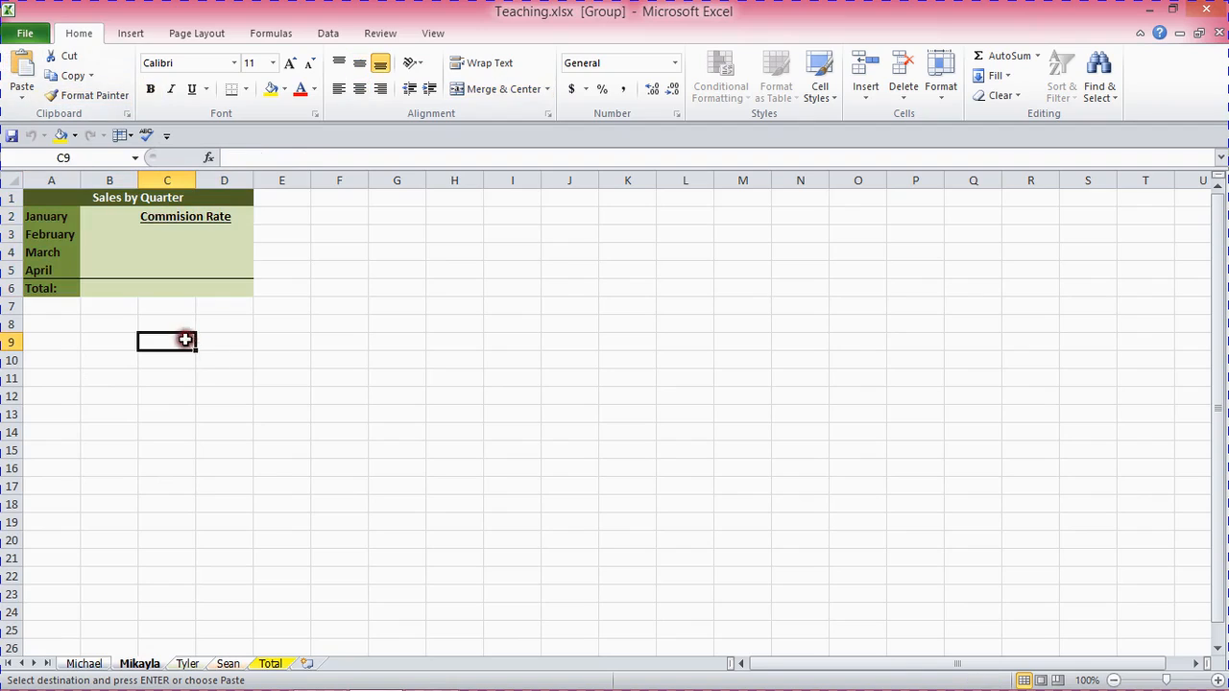
Look through the other grouped worksheets, including the source sheet, to check where the table was pasted
left_click(187, 663)
left_click(227, 664)
left_click(189, 664)
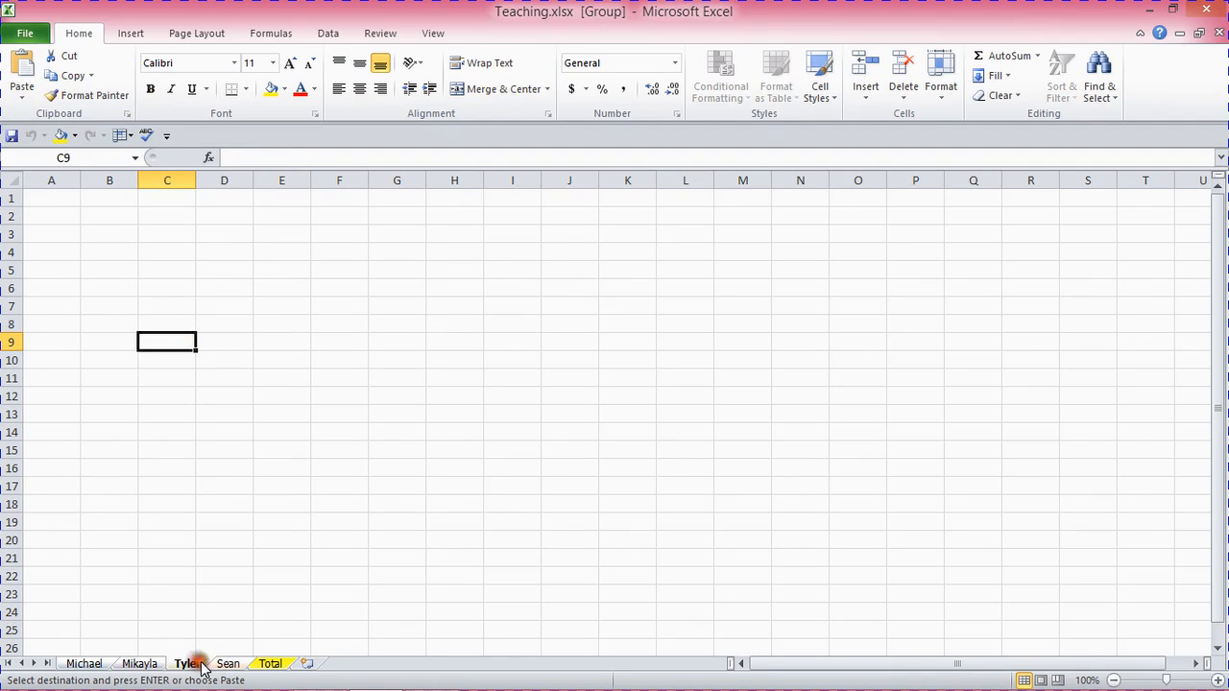
left_click(227, 664)
left_click(94, 662)
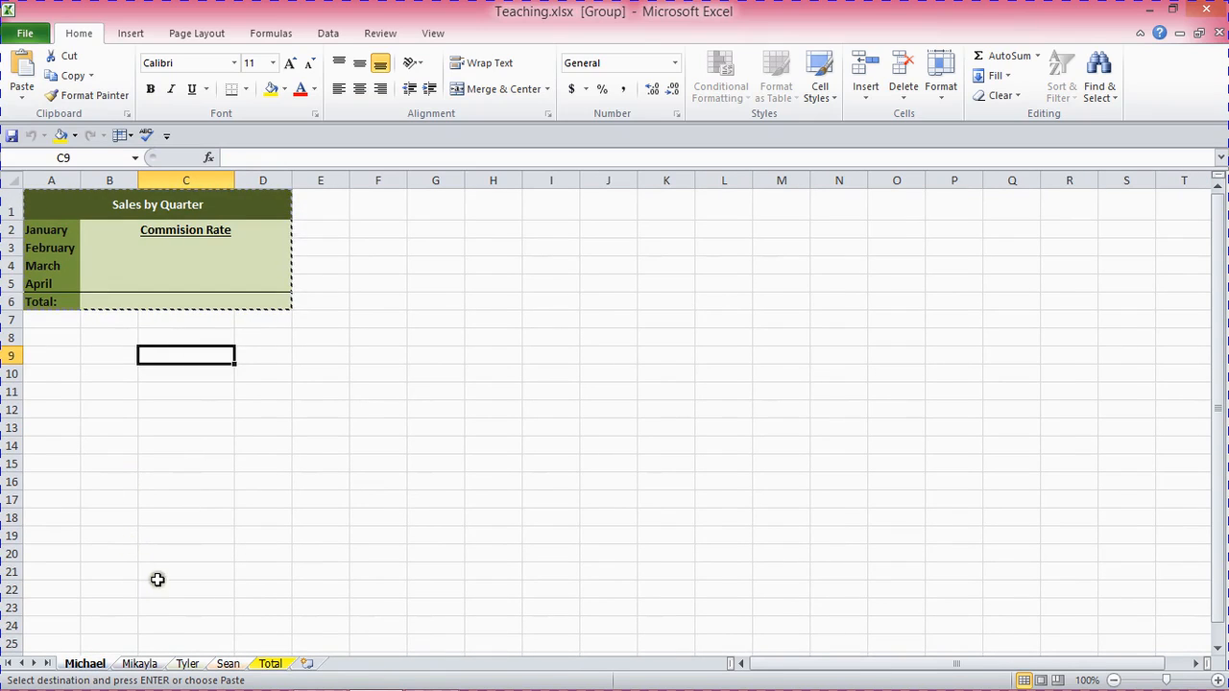
Ungroup the worksheets and delete the table cells A1:D6 from the second worksheet, shifting cells up
left_click(268, 666)
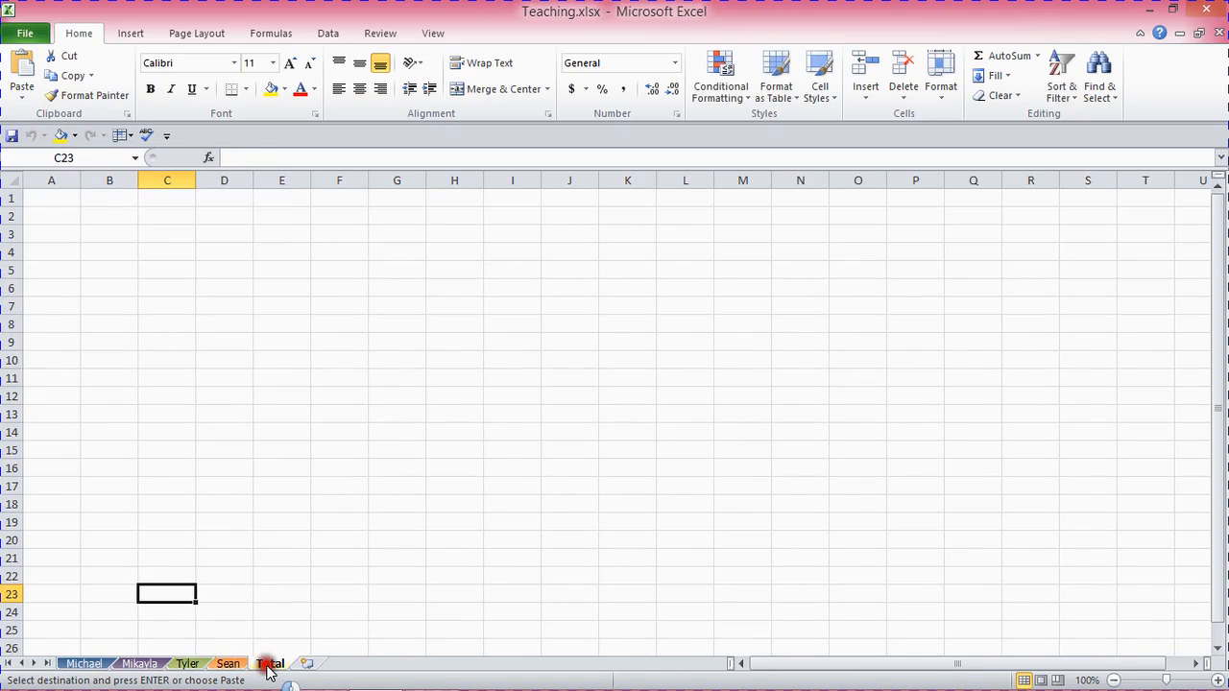
left_click(142, 666)
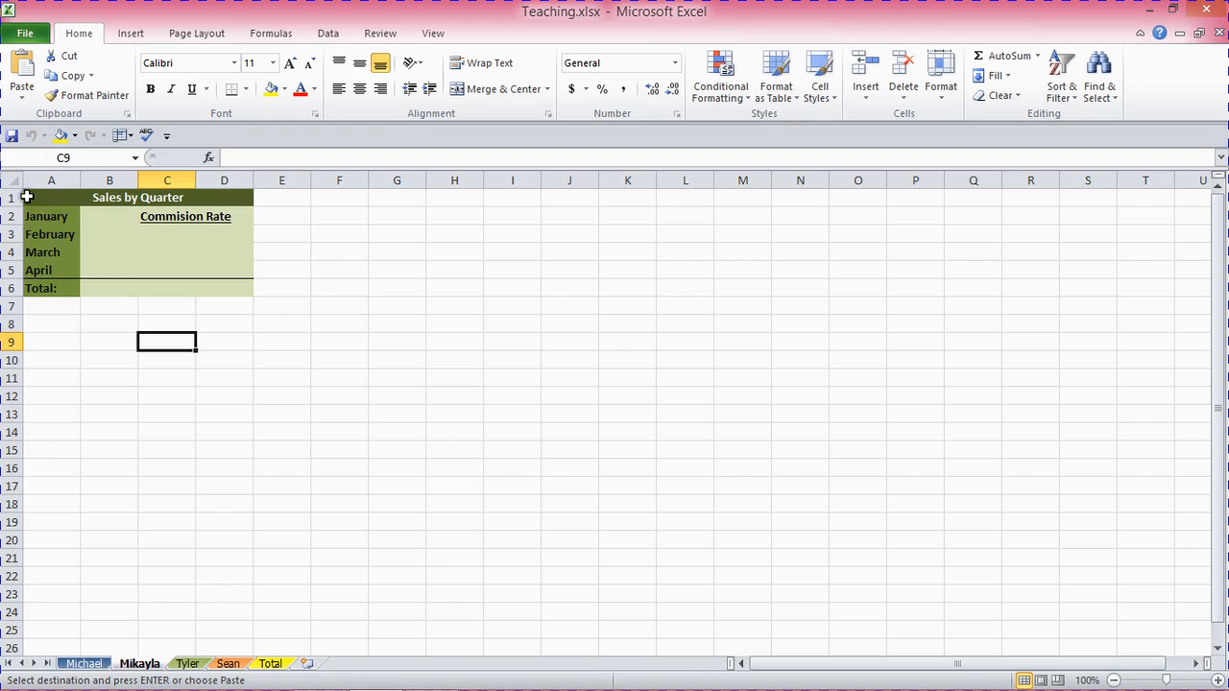
left_click_drag(48, 198, 186, 285)
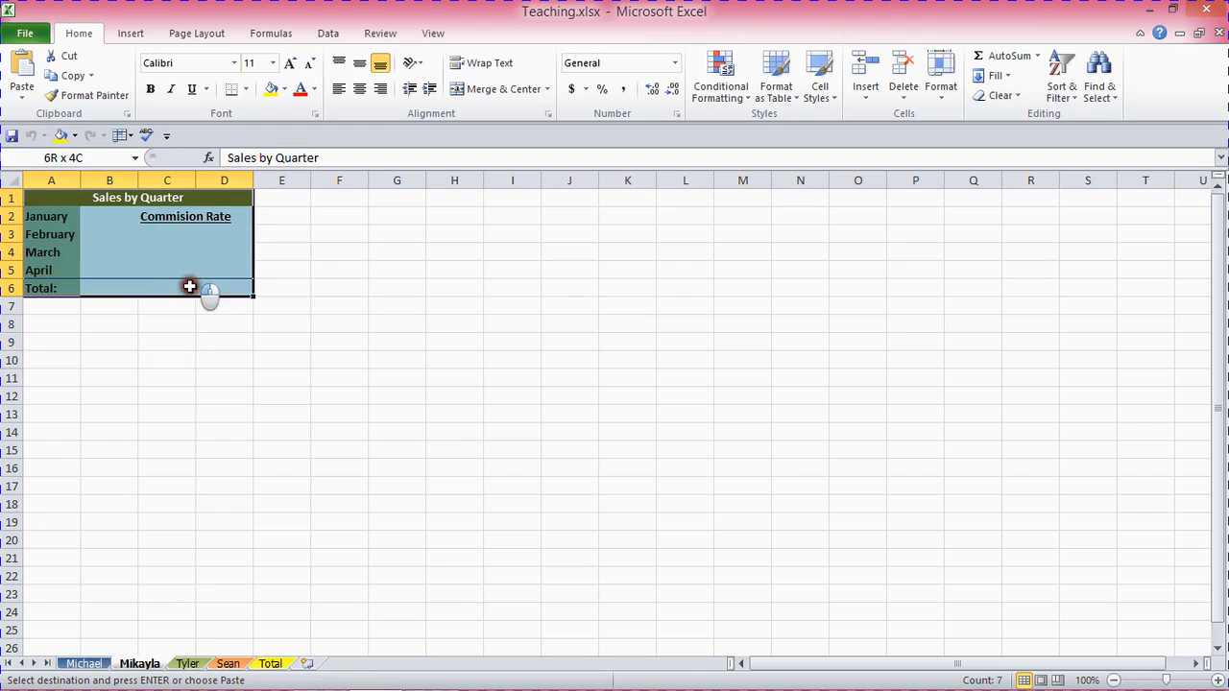
right_click(170, 239)
right_click(170, 239)
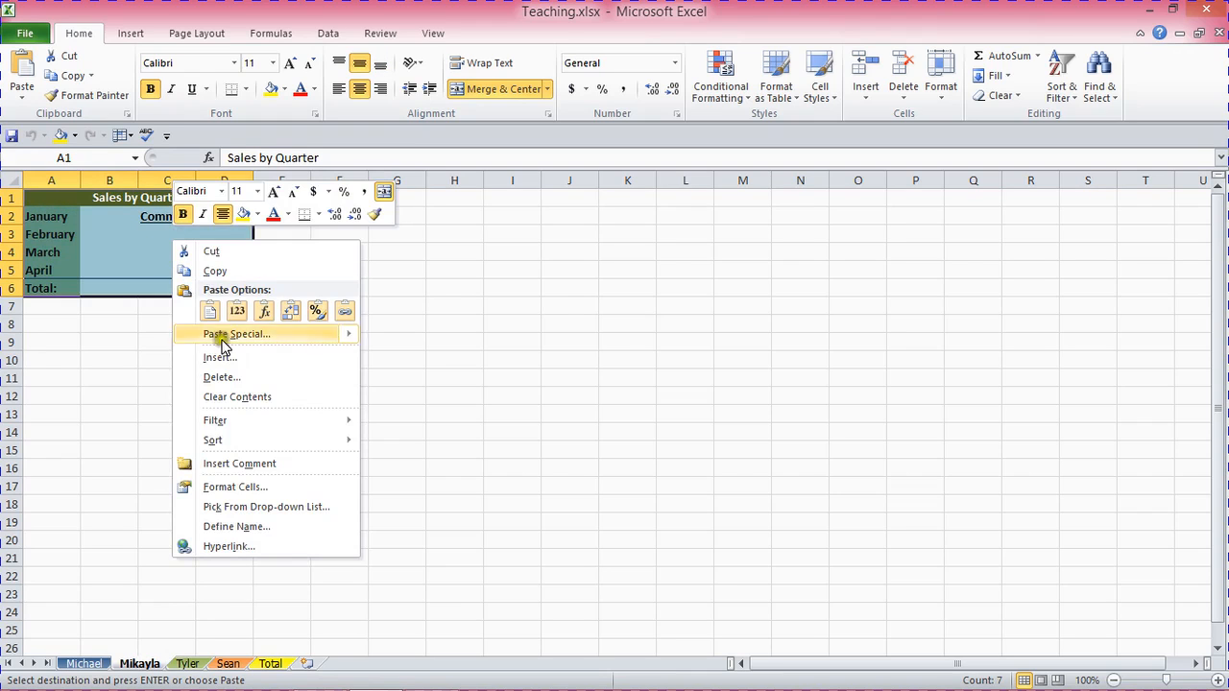
left_click(221, 378)
left_click(169, 358)
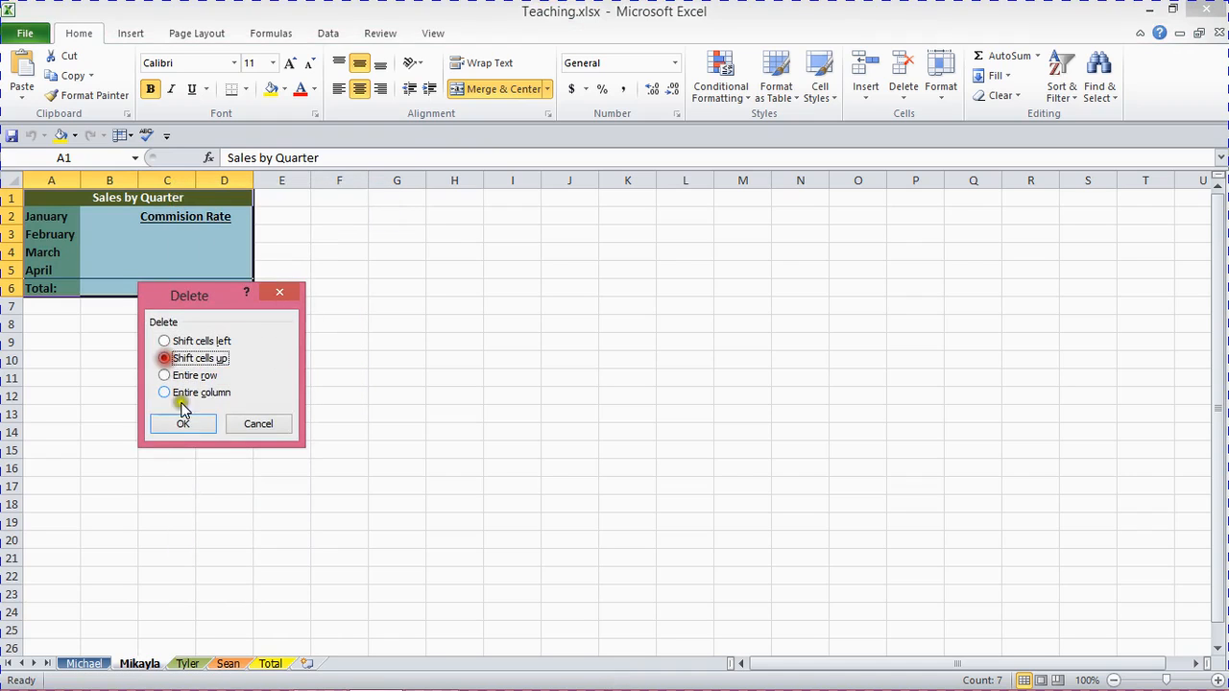
left_click(183, 424)
left_click(152, 375)
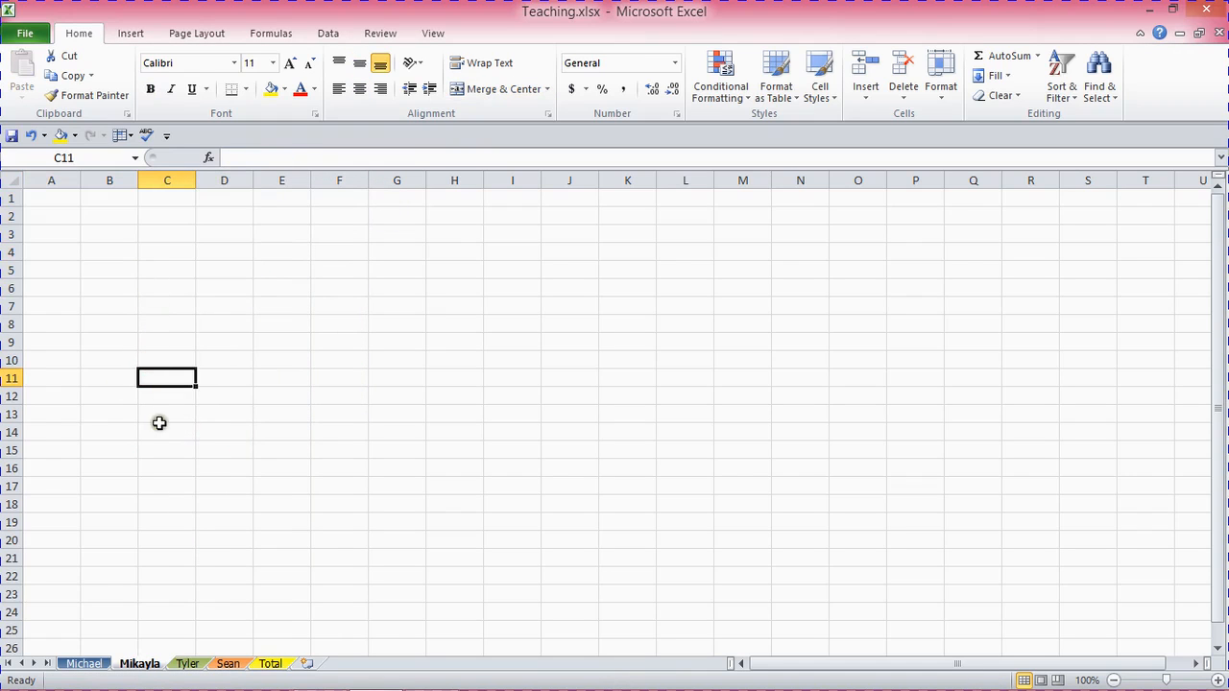
left_click(91, 663)
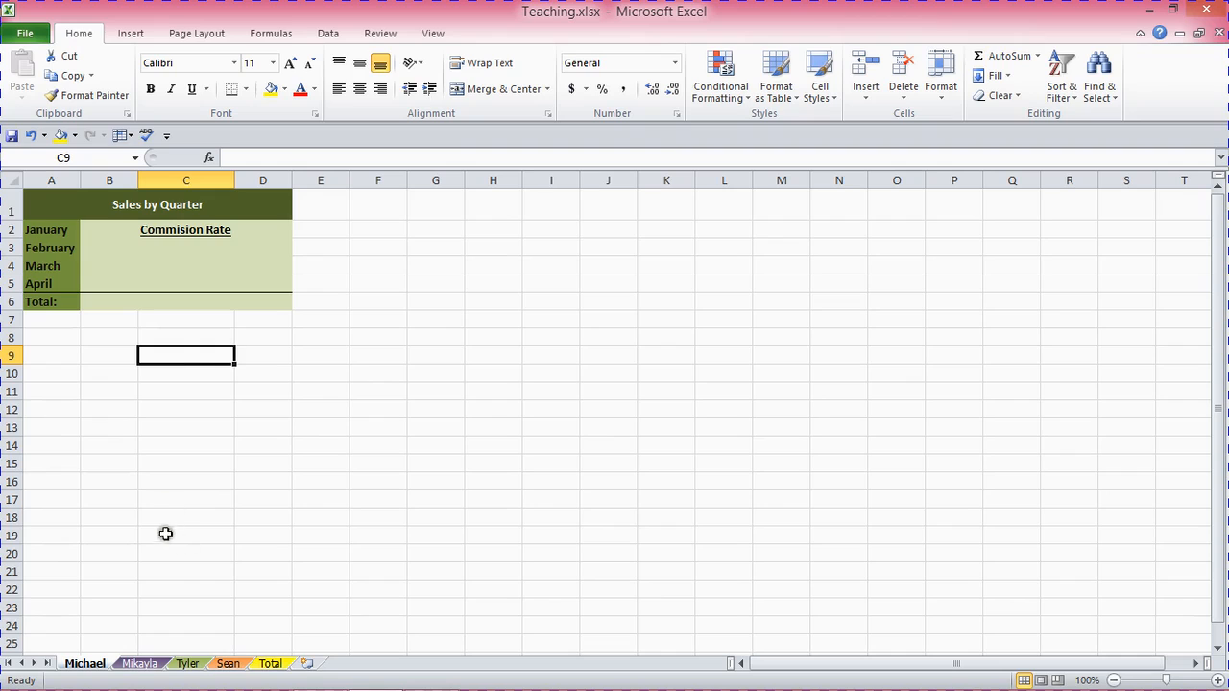
left_click(144, 664)
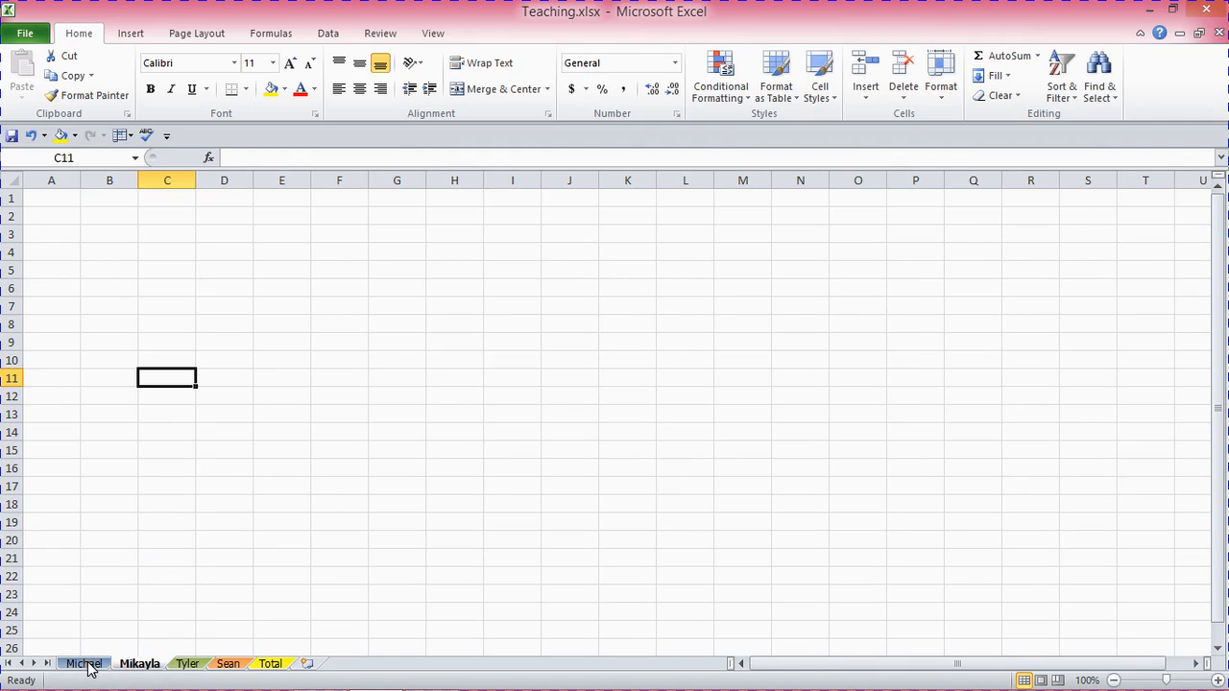
left_click(186, 665, "ctrl")
left_click(229, 663, "ctrl")
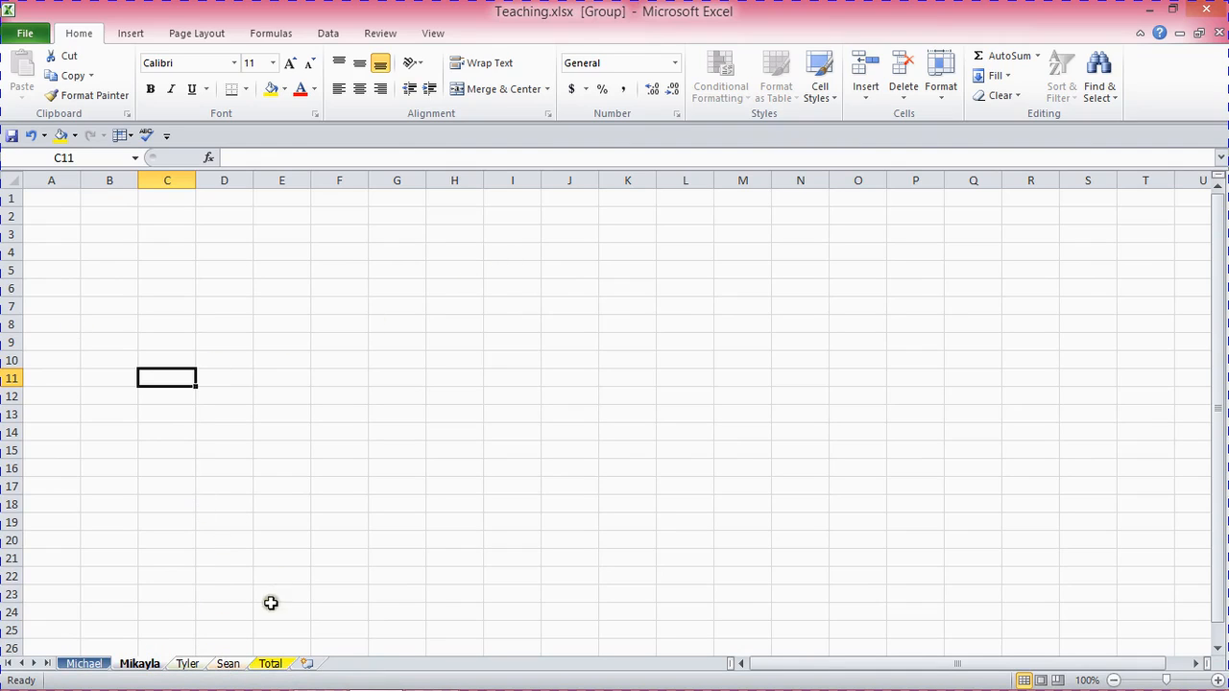
left_click(278, 665)
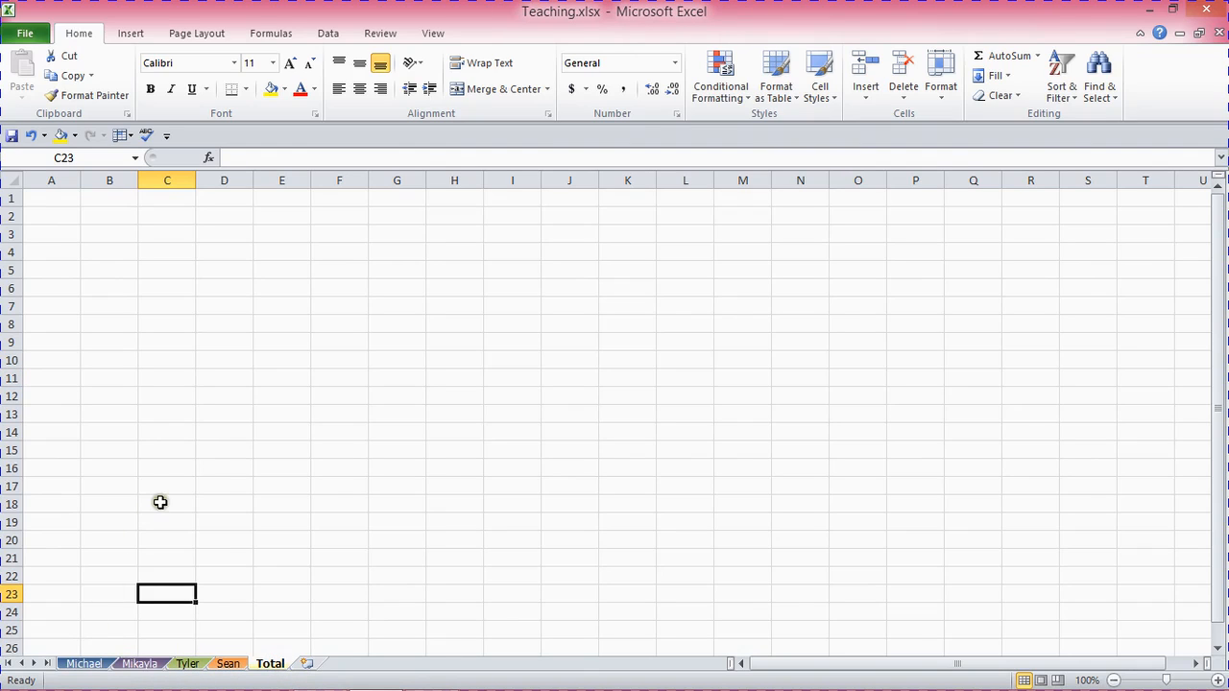
left_click(93, 663)
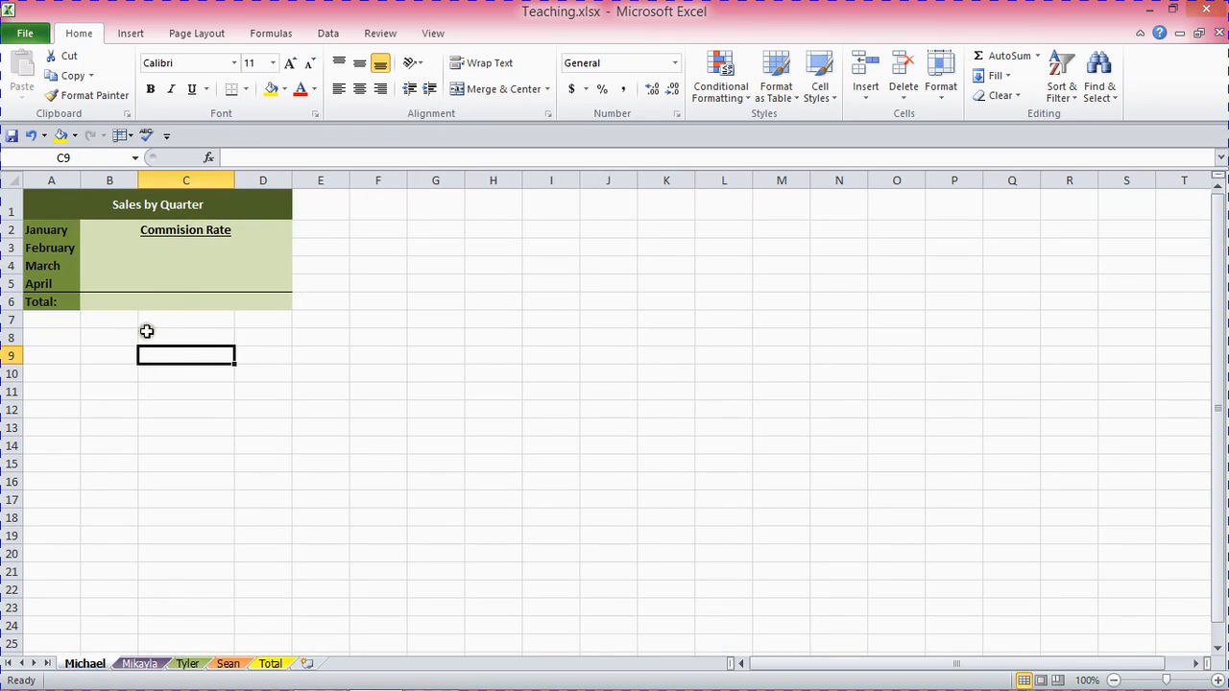
Group the second, third and fourth worksheets, leaving the first and the Total worksheets out of the group
left_click(139, 664)
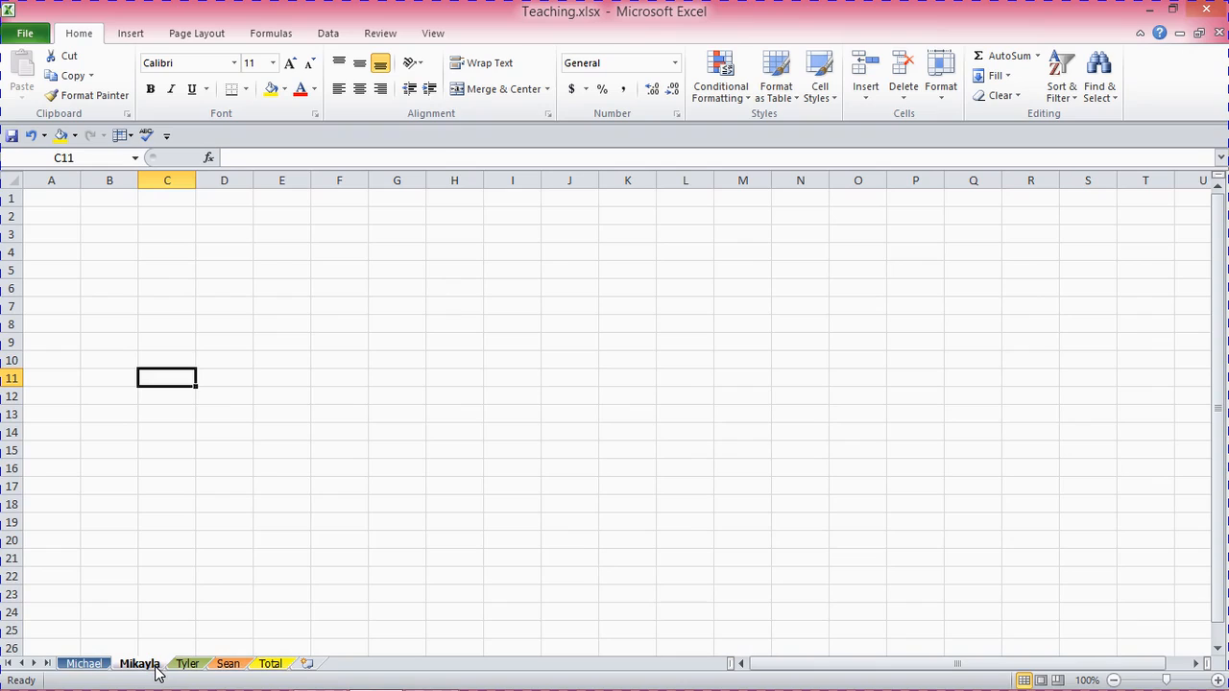
left_click(187, 662, "ctrl")
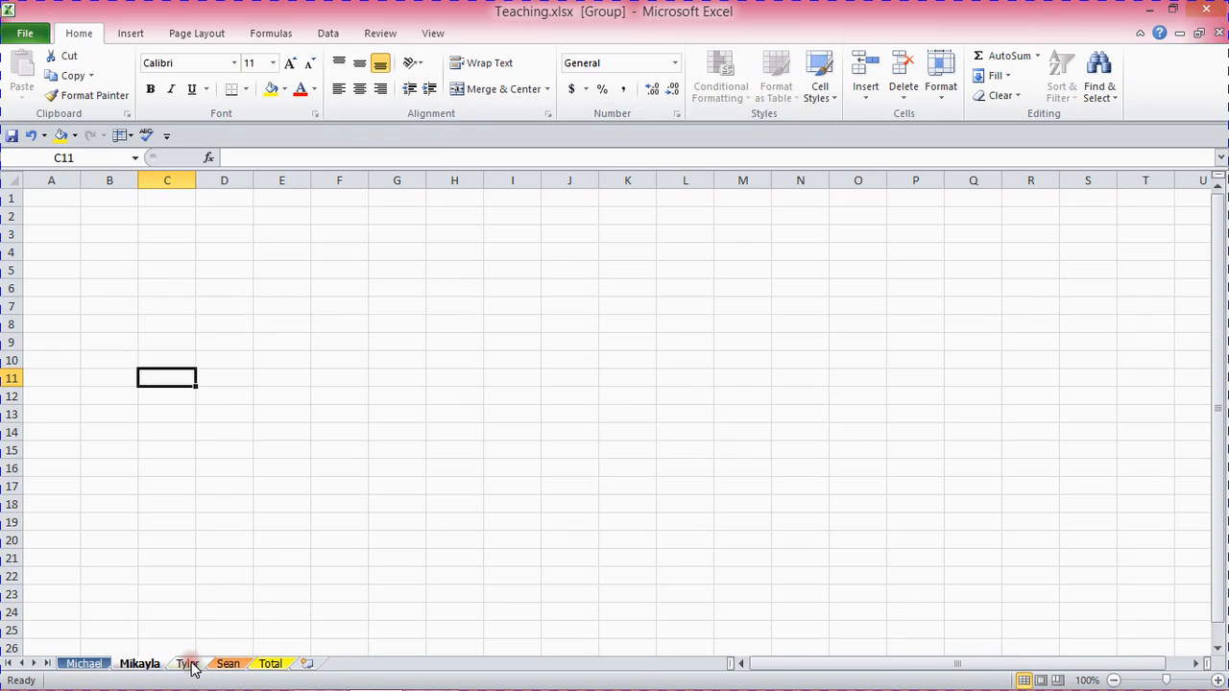
left_click(230, 662, "ctrl")
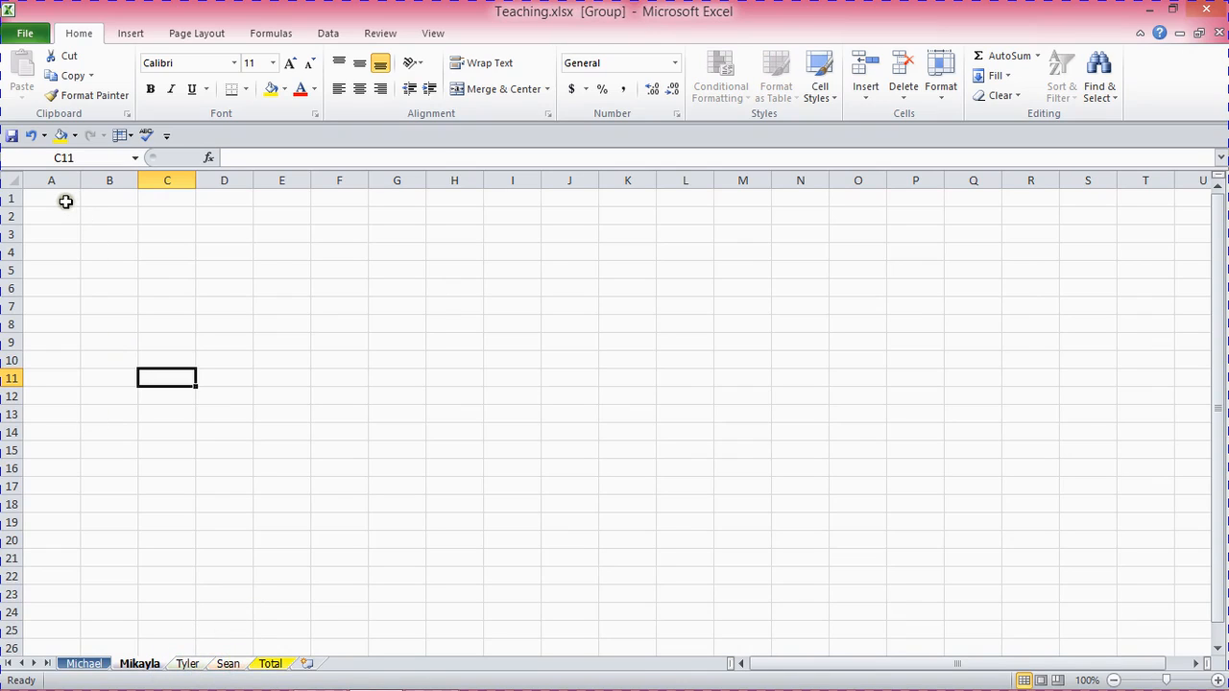
Enter the title Sales by Quarter in cell A1 of the grouped worksheets
left_click(65, 198)
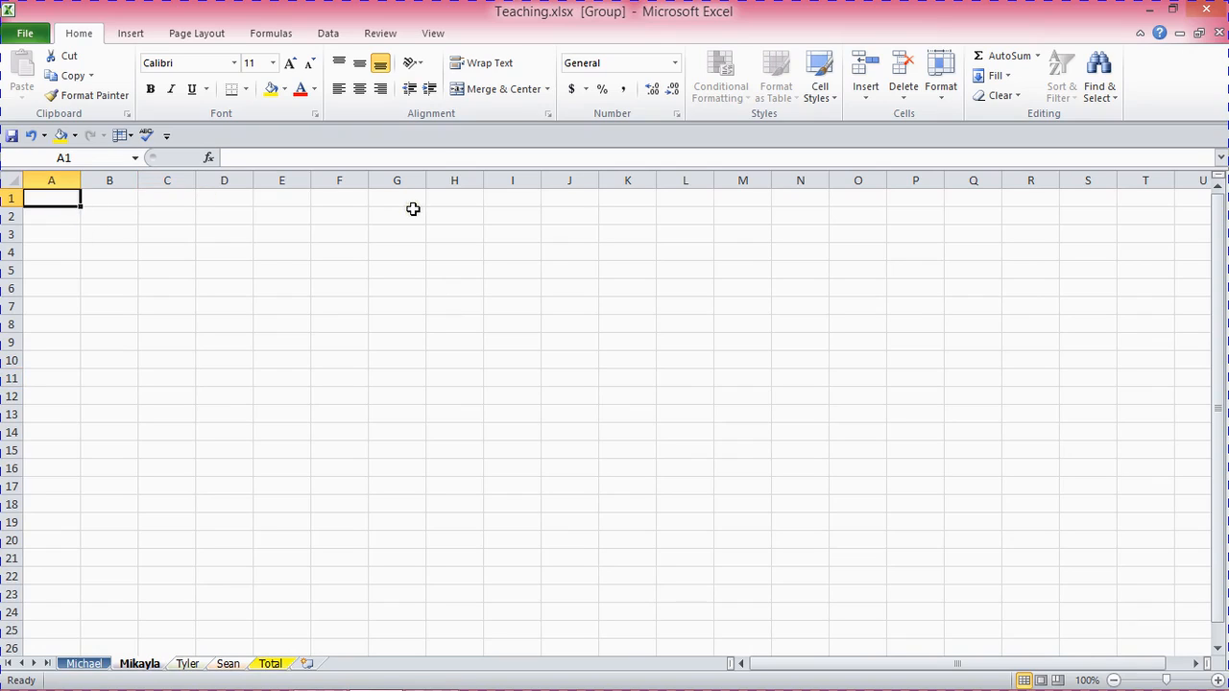
type("S")
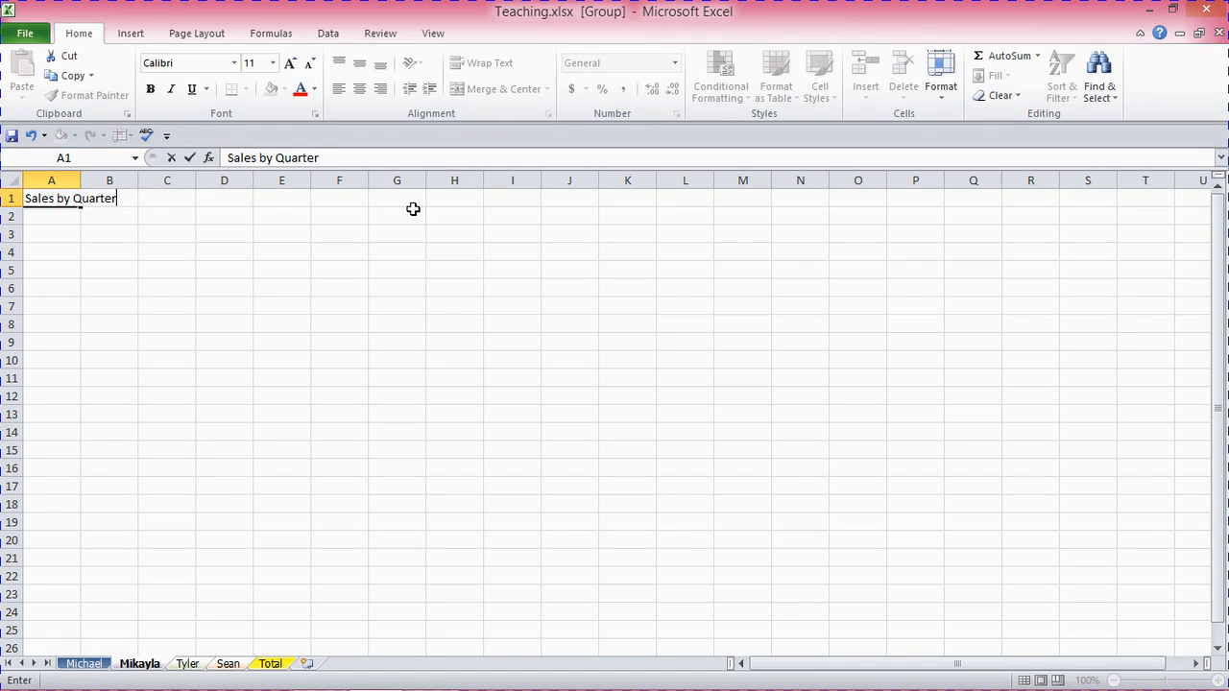
type("ales by Quarter")
key("Return")
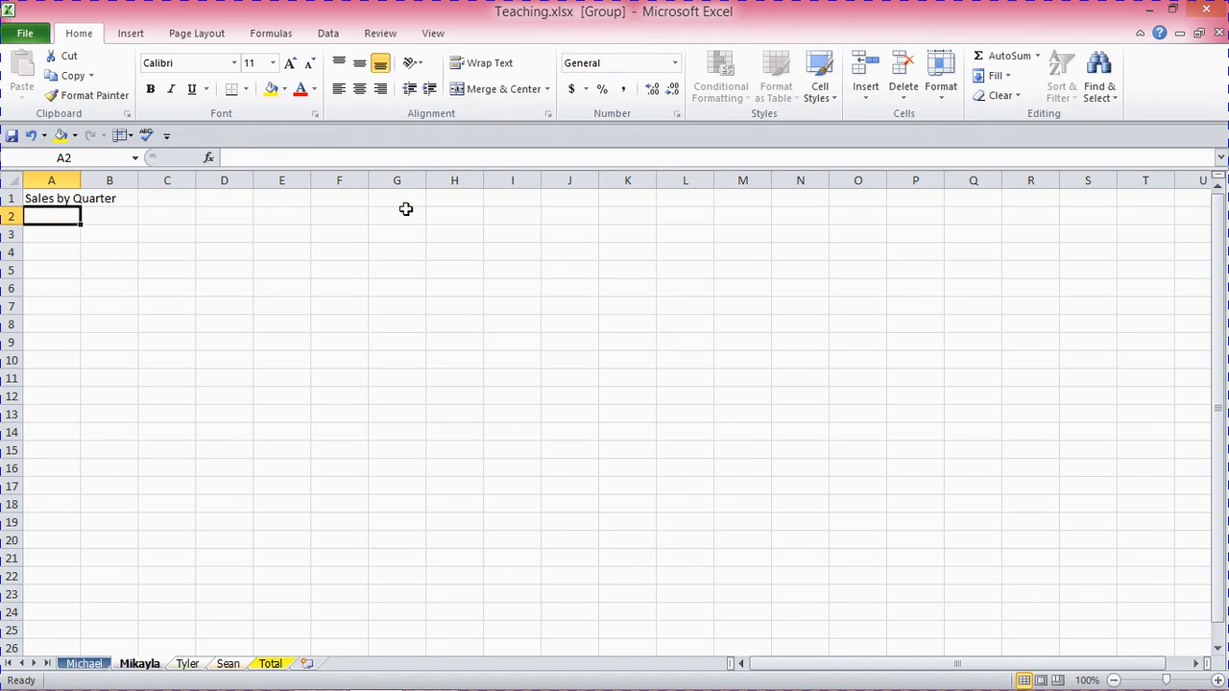
List the months January, February, March and April below the title in A2:A5
type("January")
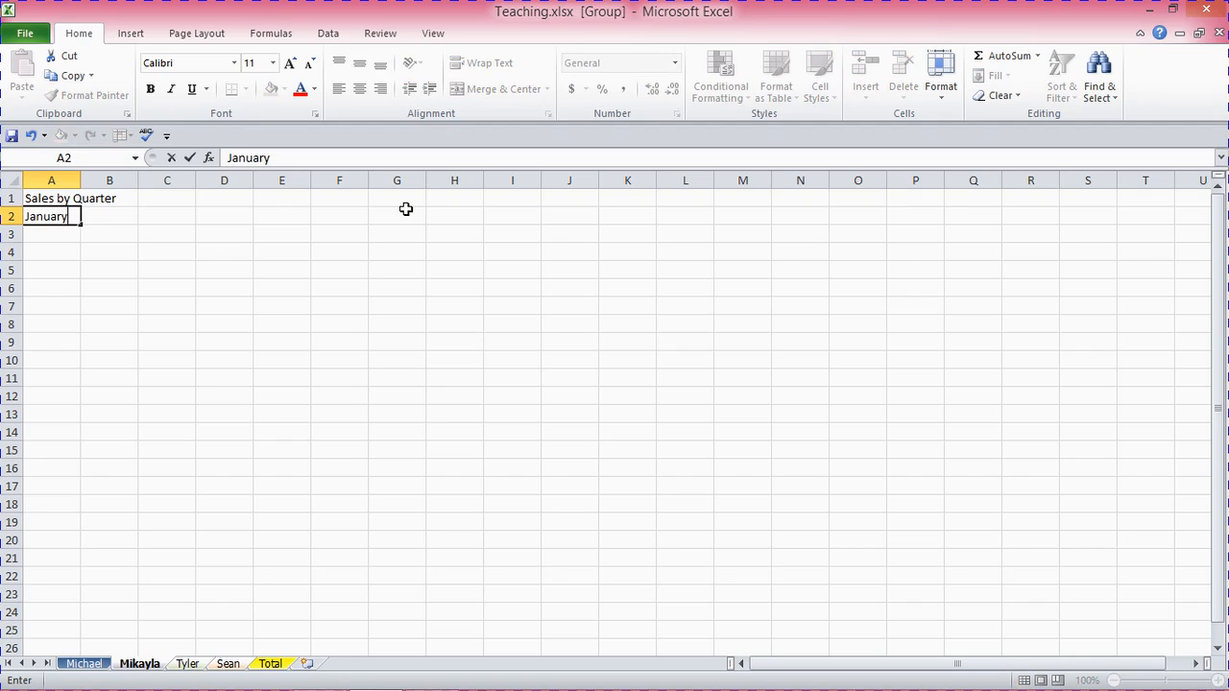
key("Return")
type("F")
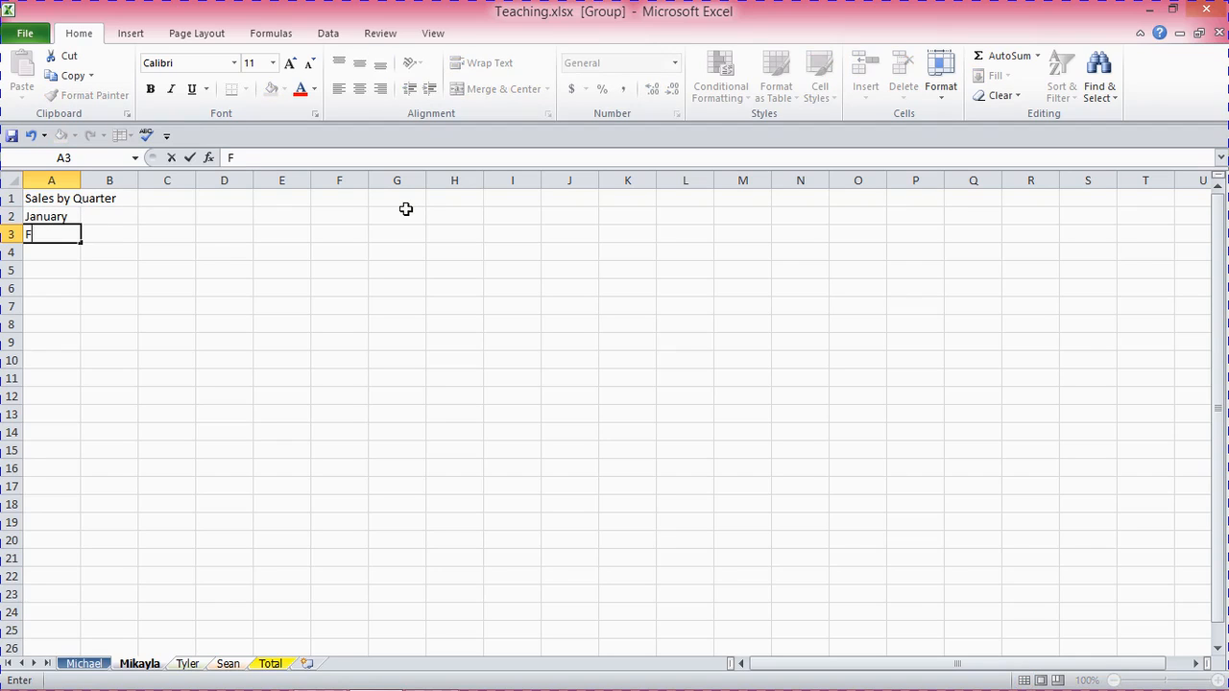
type("ebruary")
key("Return")
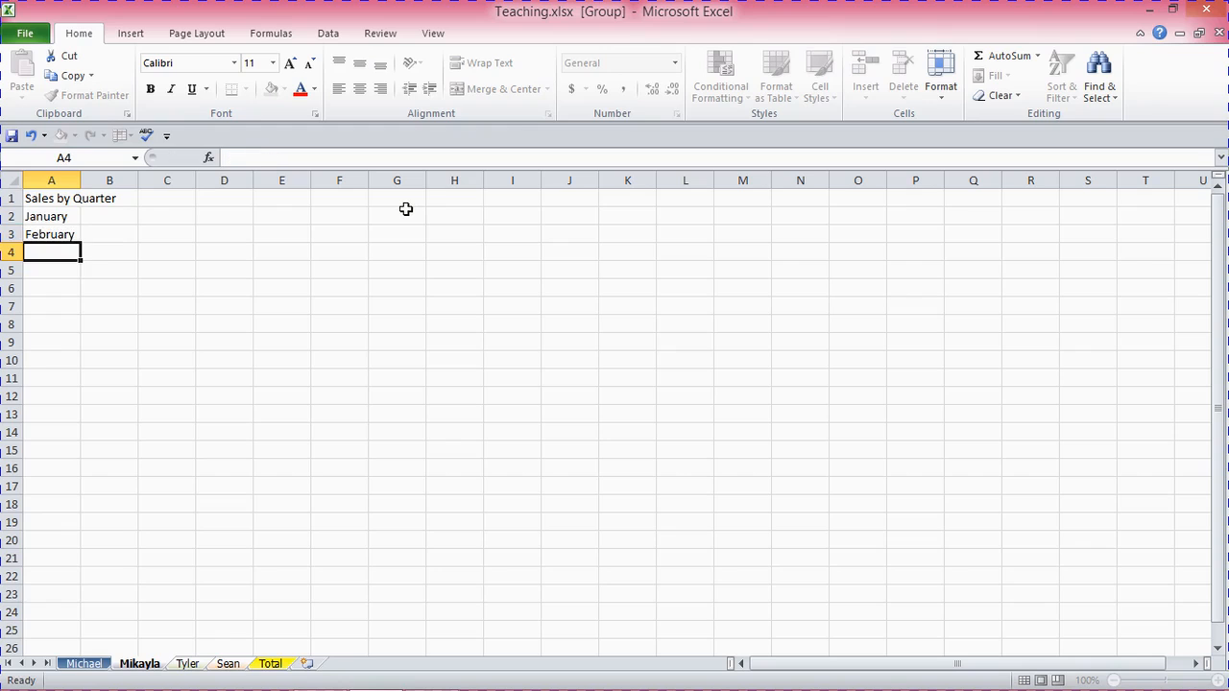
type("March")
key("Return")
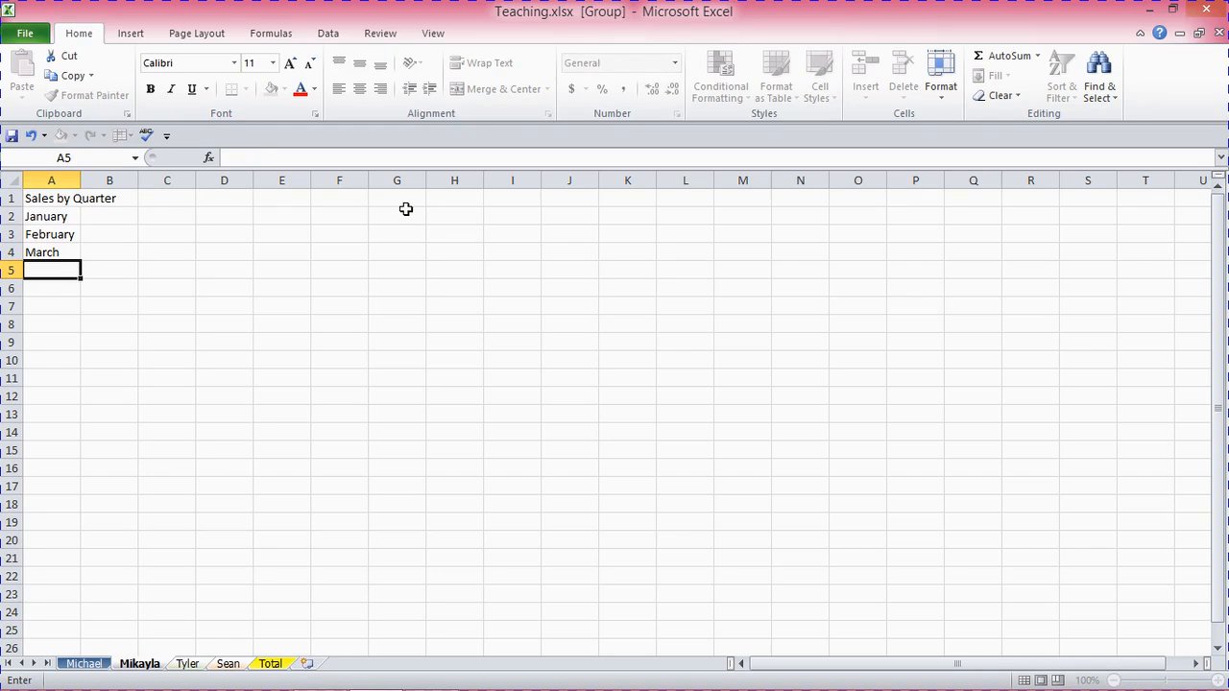
type("April")
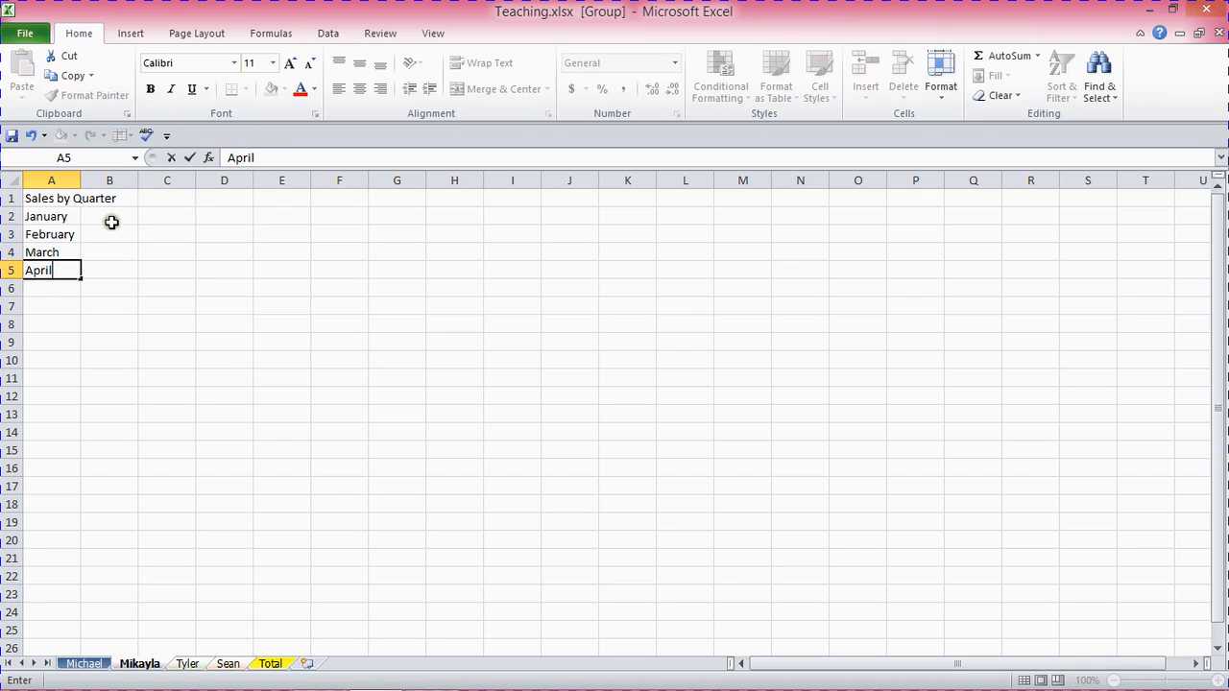
Enter the label Commission Rate in C2 and merge and center it across C2:D2
left_click(151, 217)
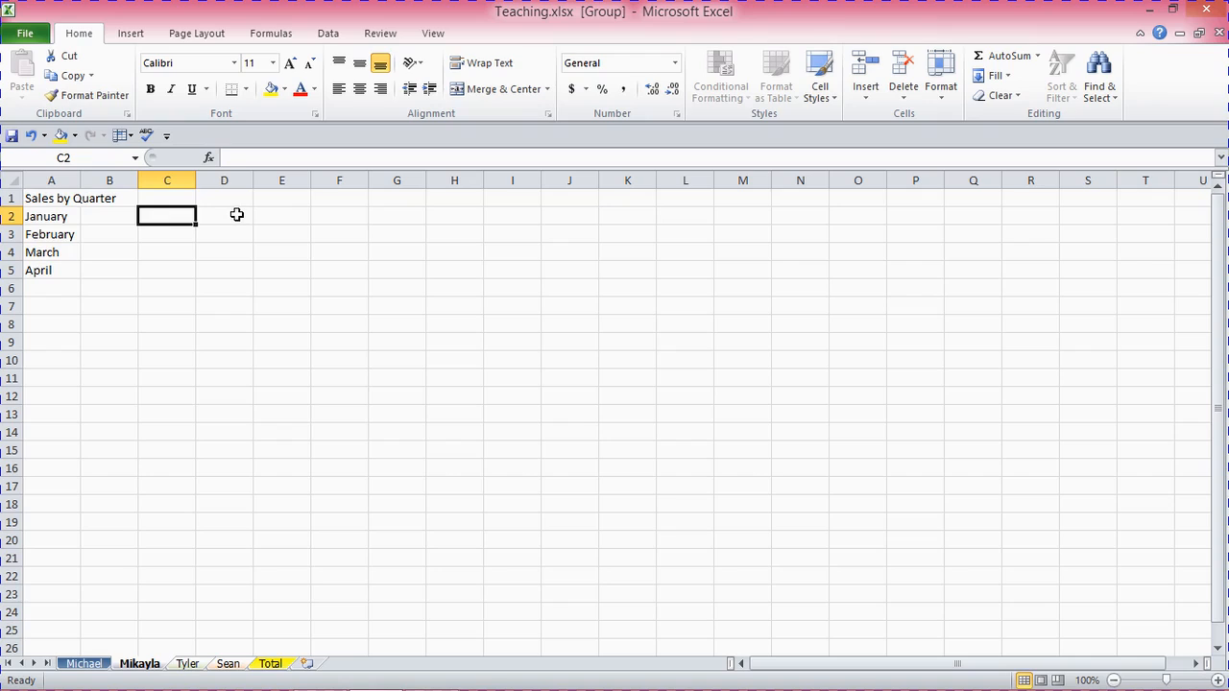
type("Commission Rate")
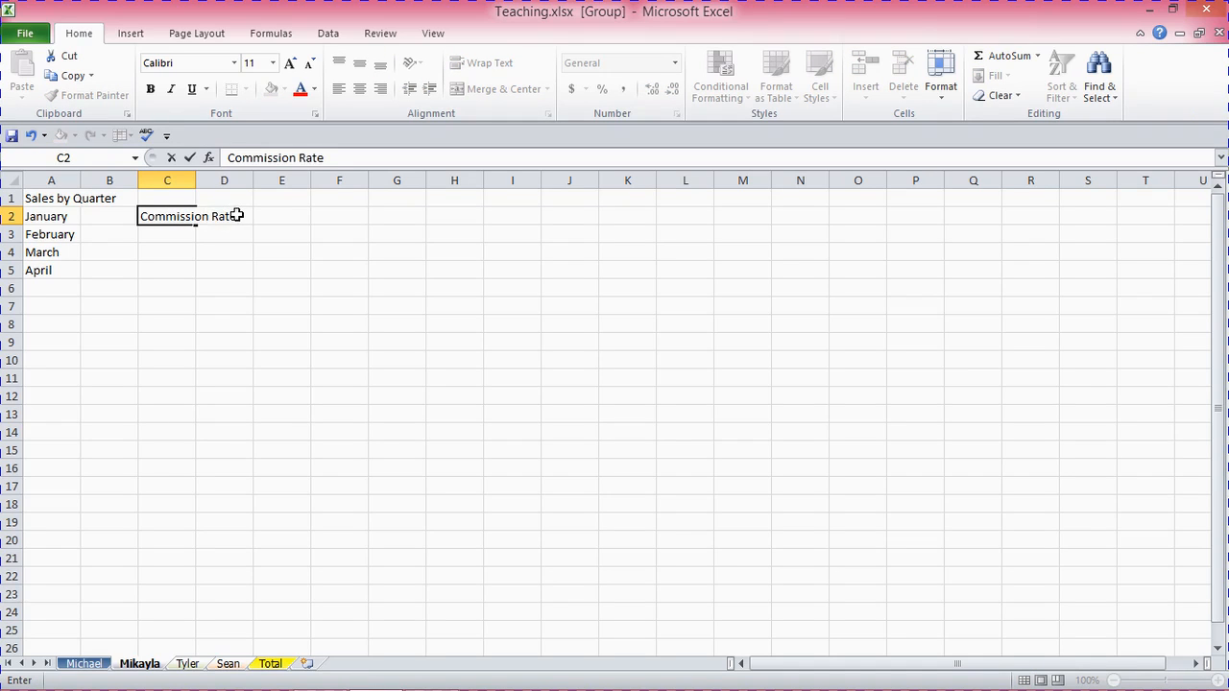
left_click(216, 252)
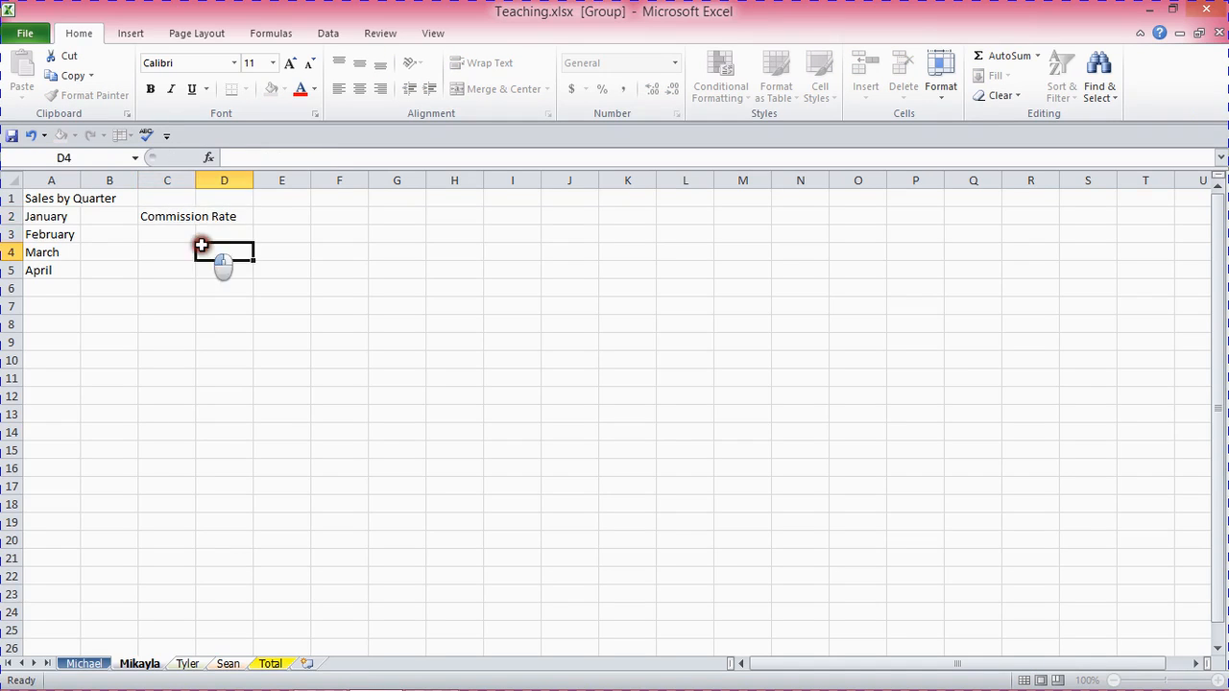
left_click(179, 217)
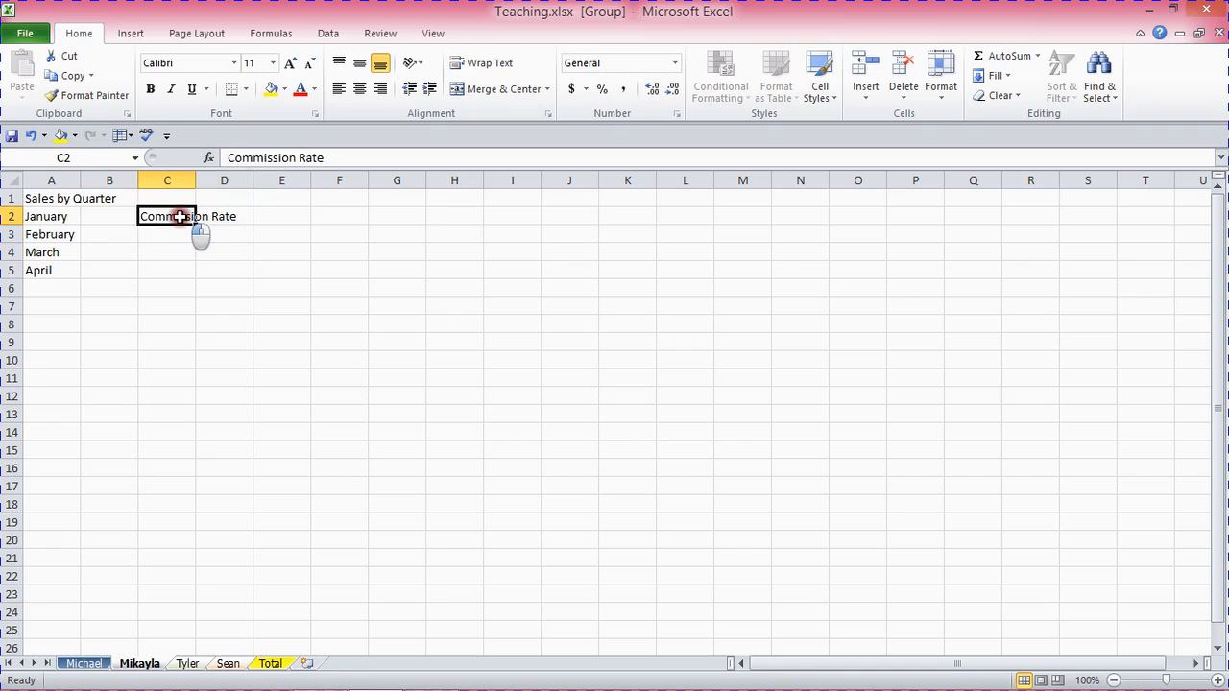
left_click_drag(180, 217, 229, 228)
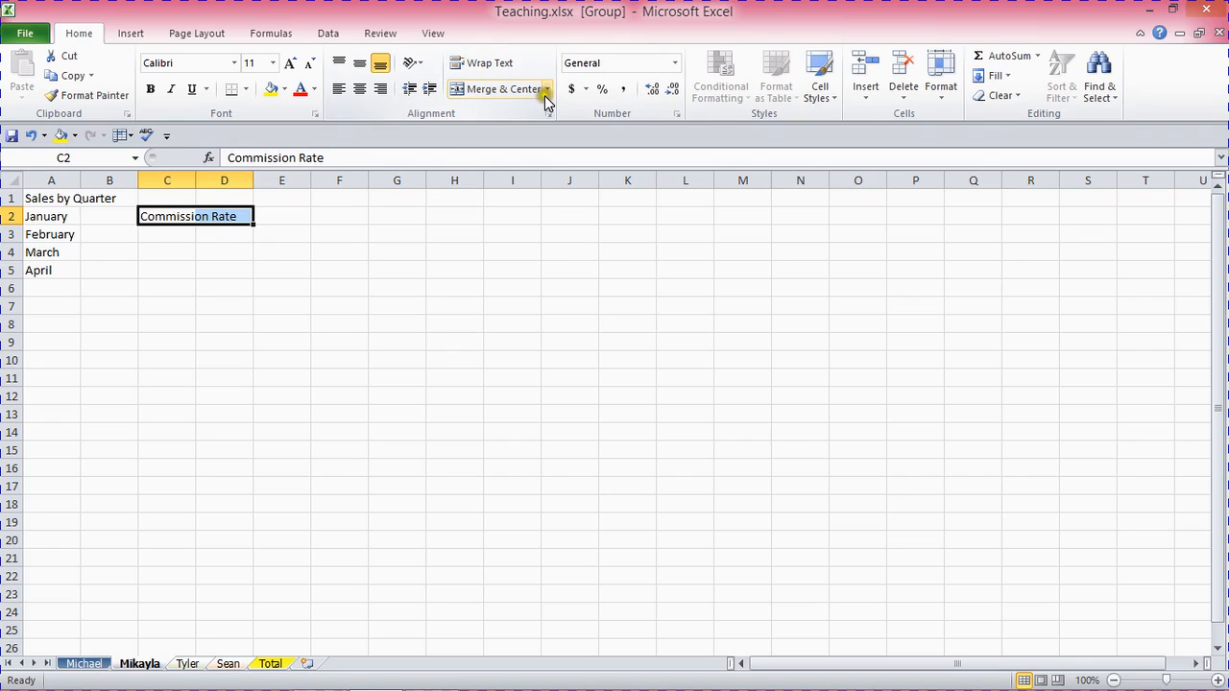
left_click(475, 87)
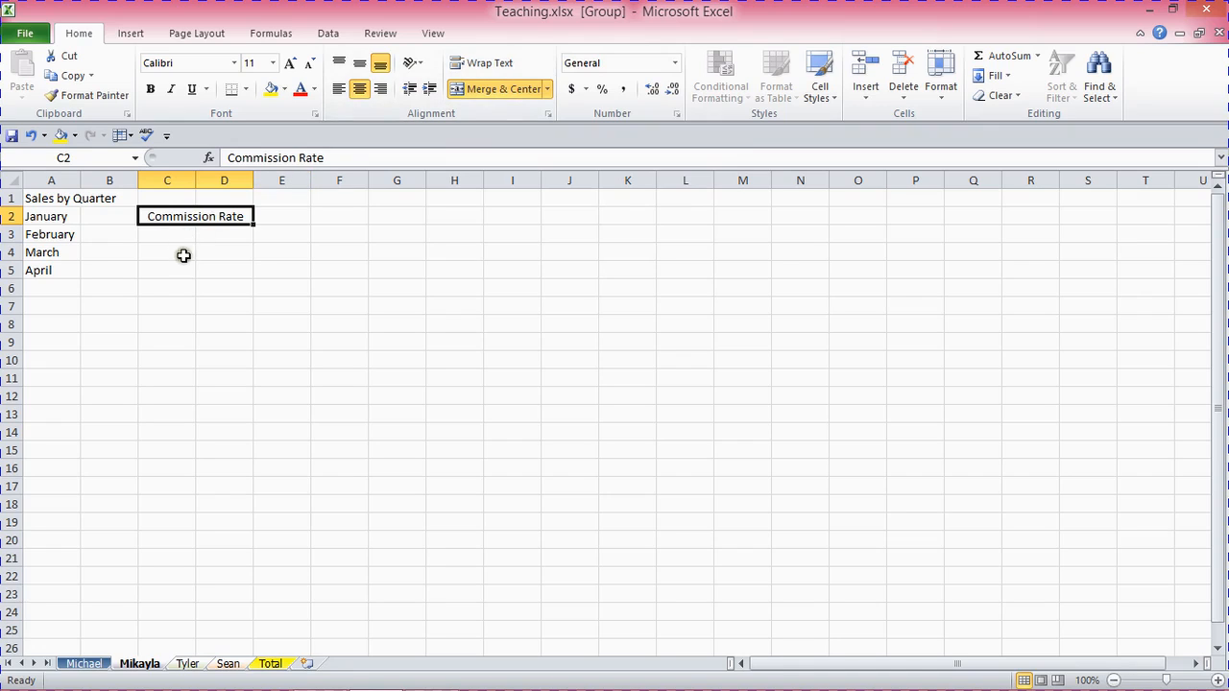
Merge and center the empty cells C3:D3 below the Commission Rate label
left_click_drag(180, 233, 209, 234)
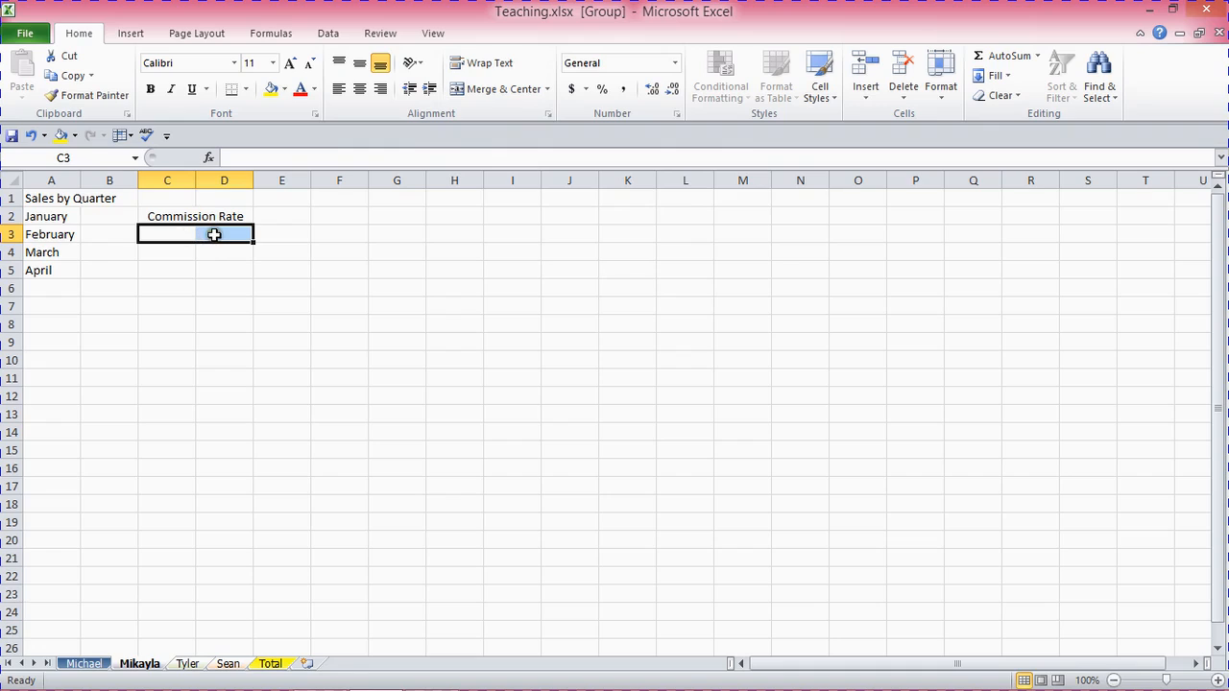
left_click(174, 235)
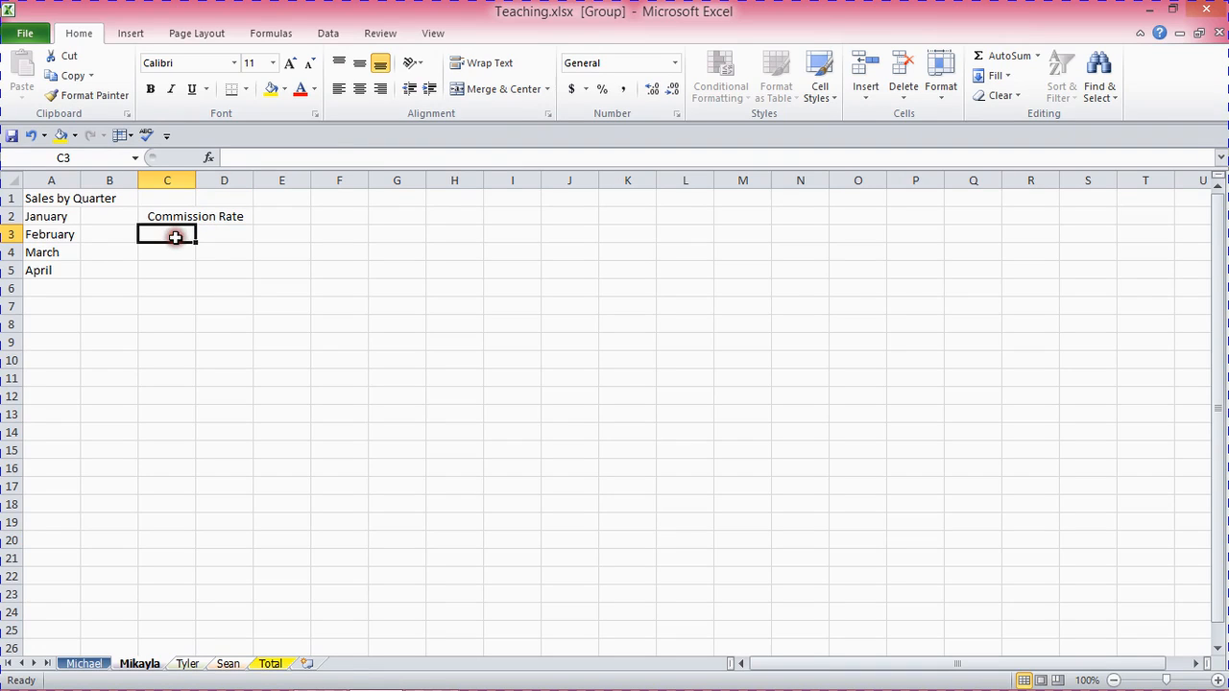
left_click_drag(174, 235, 212, 235)
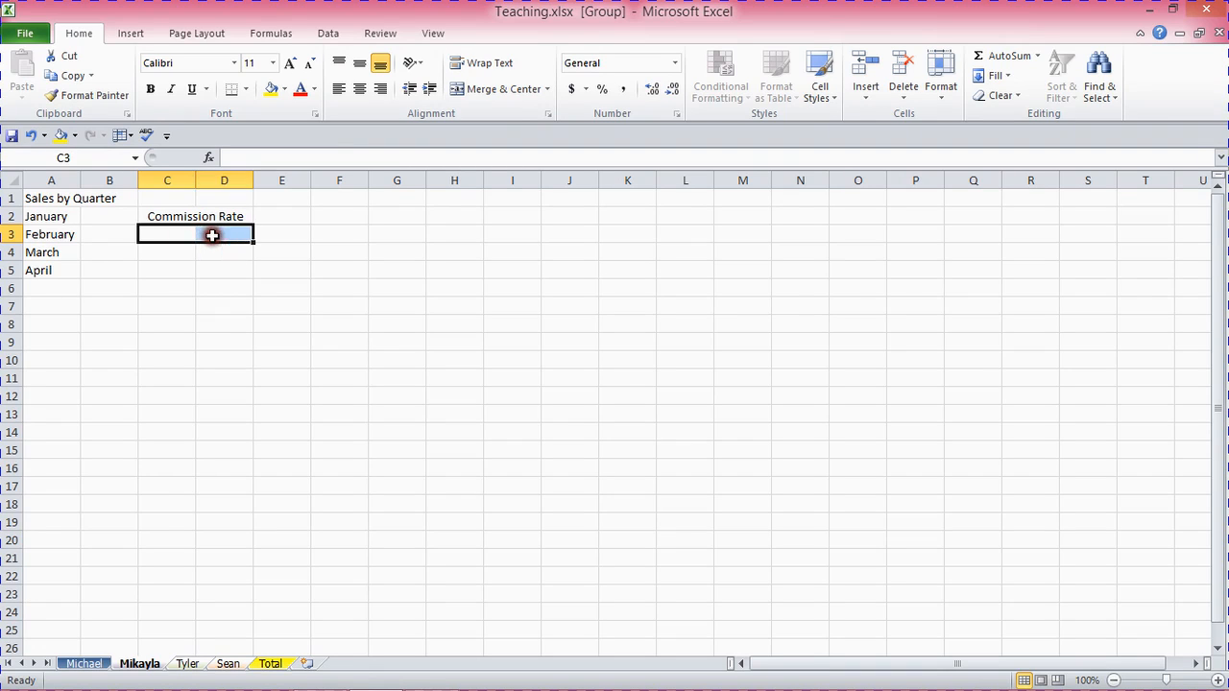
left_click(488, 89)
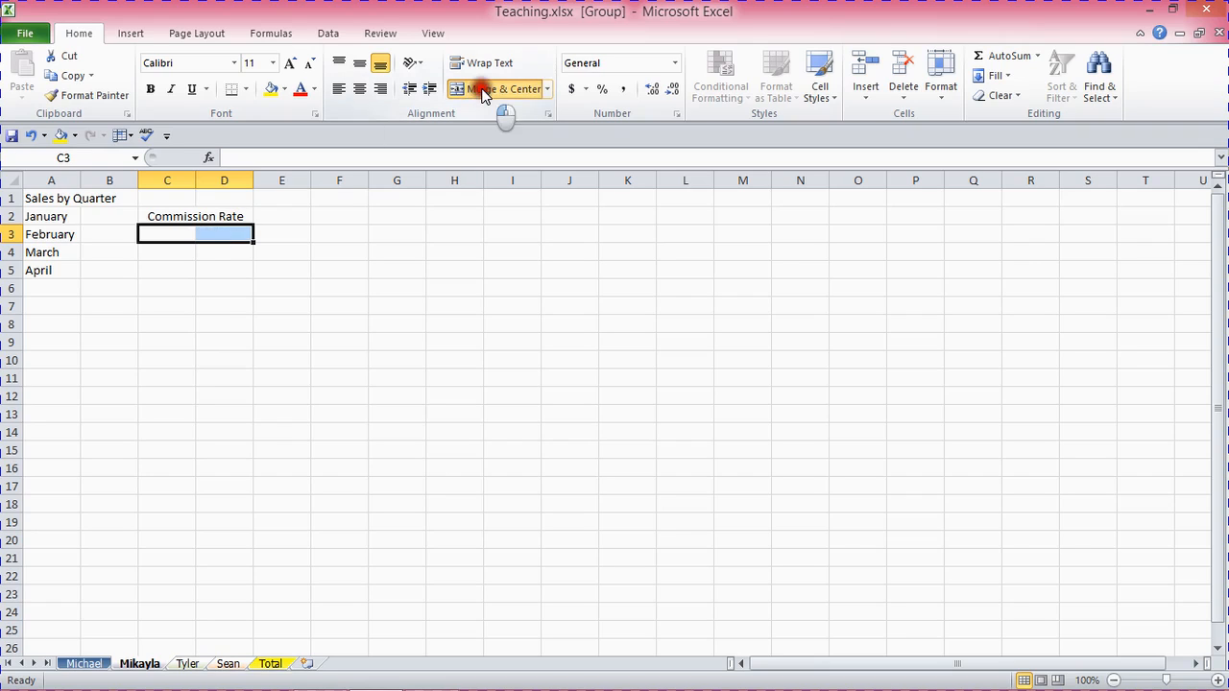
left_click(184, 271)
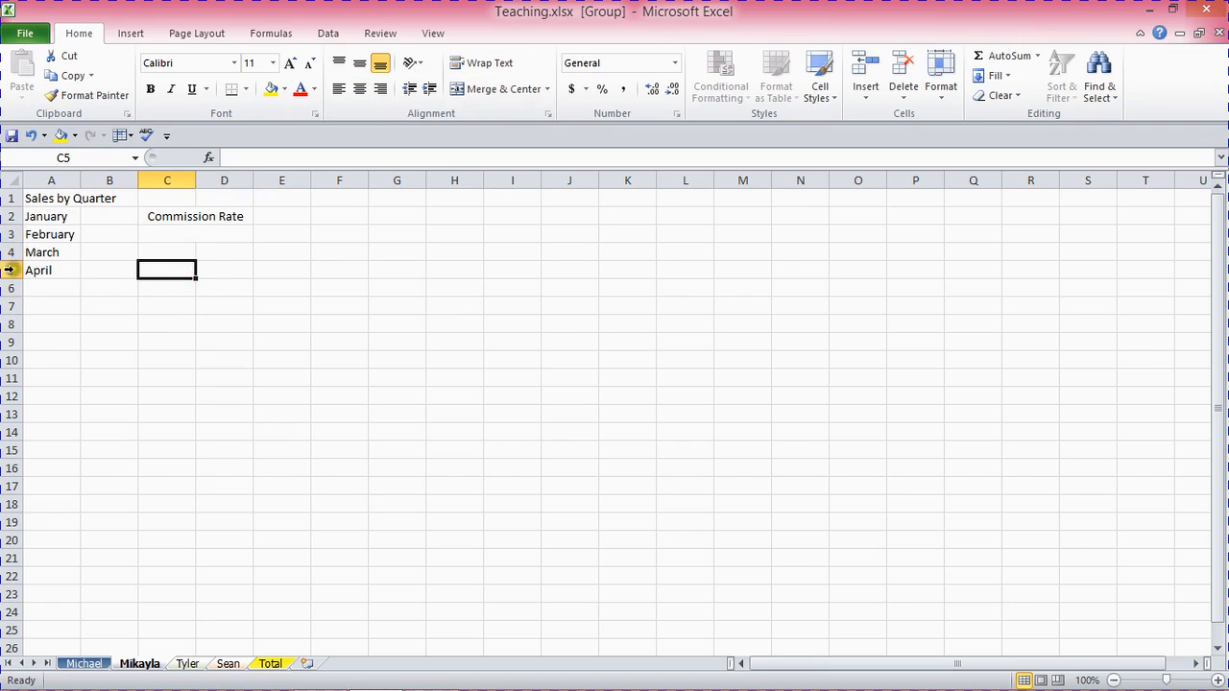
Apply a top border to A6:E6, just under the April row
left_click_drag(33, 281, 257, 278)
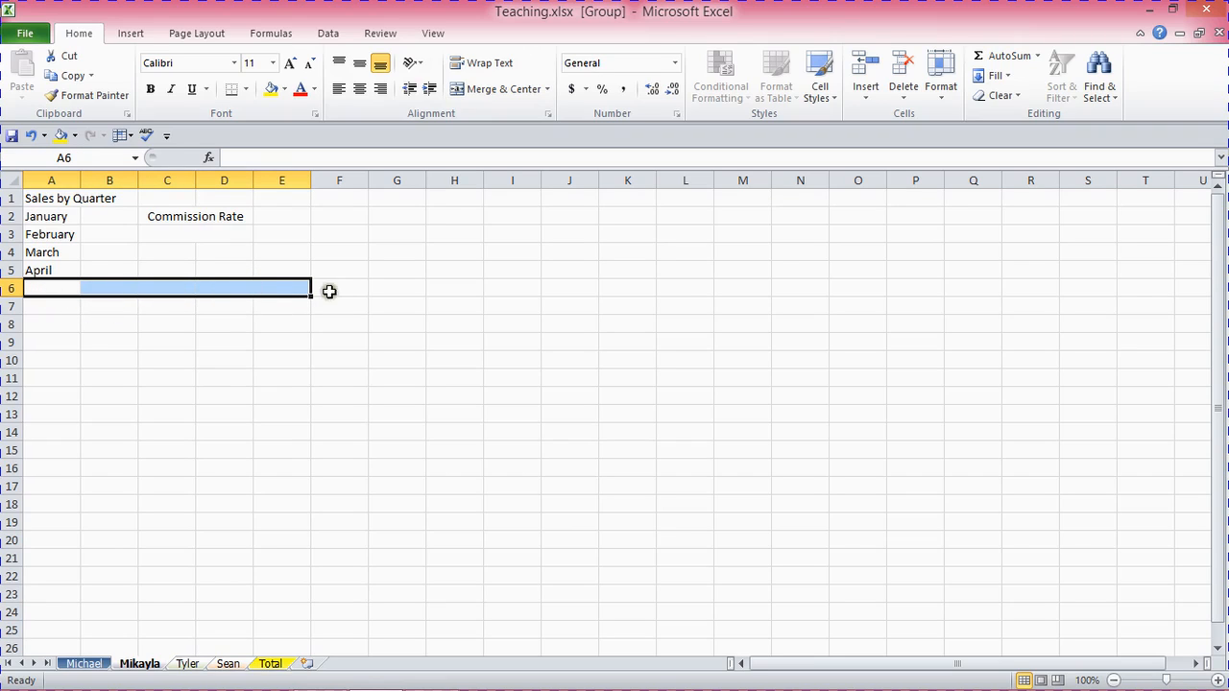
left_click(50, 315)
left_click(44, 286)
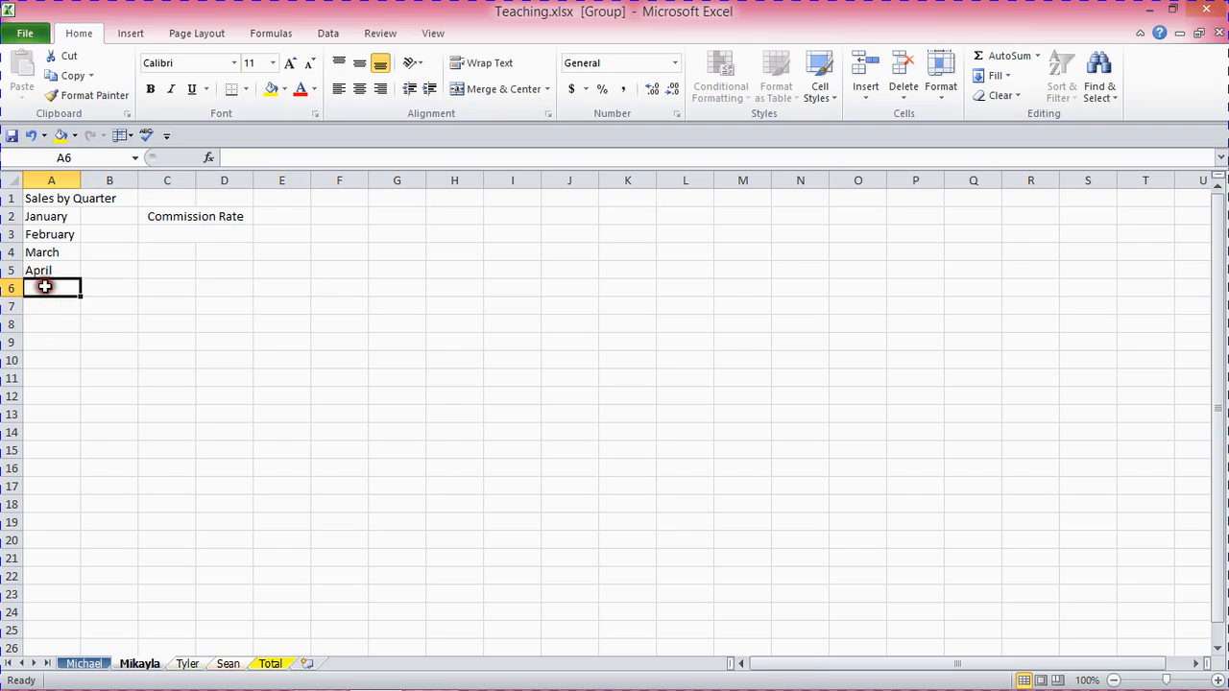
left_click_drag(43, 286, 266, 292)
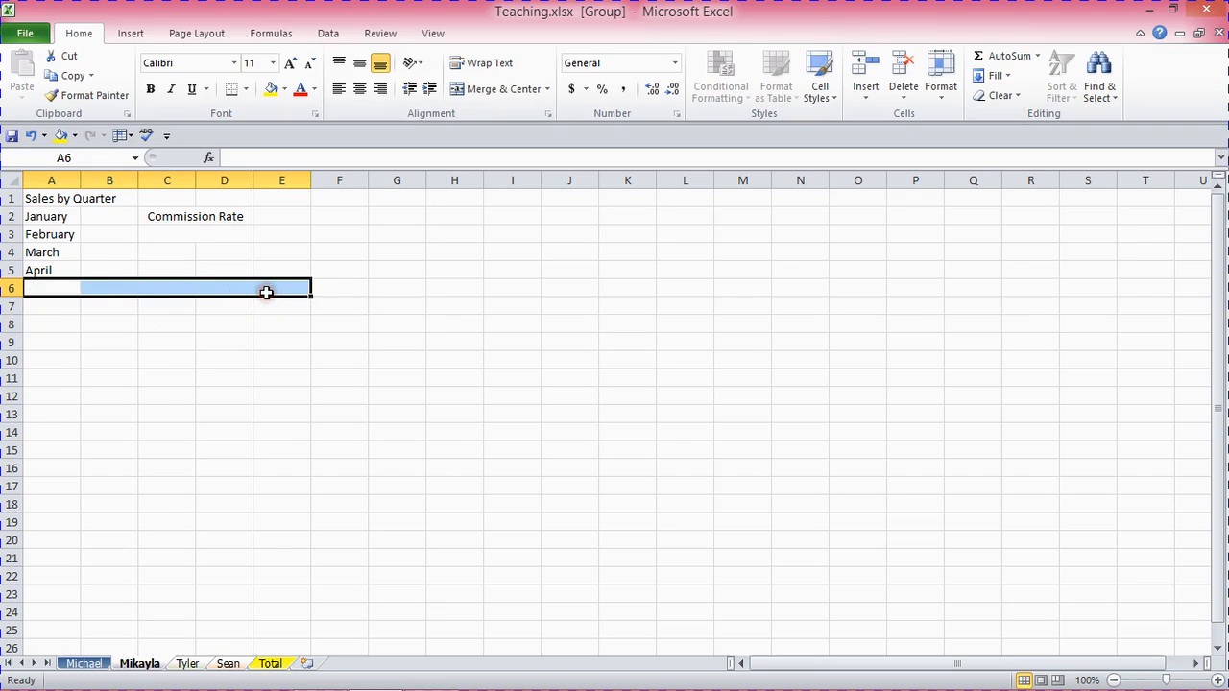
left_click(244, 90)
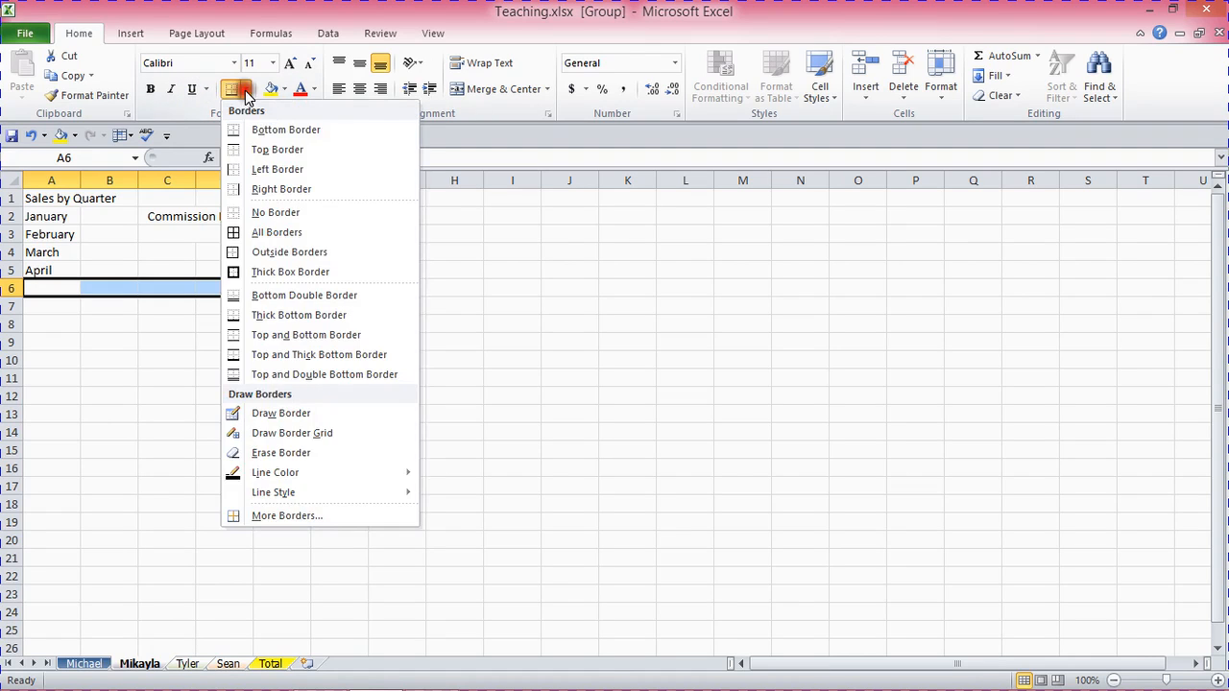
left_click(276, 148)
left_click(199, 341)
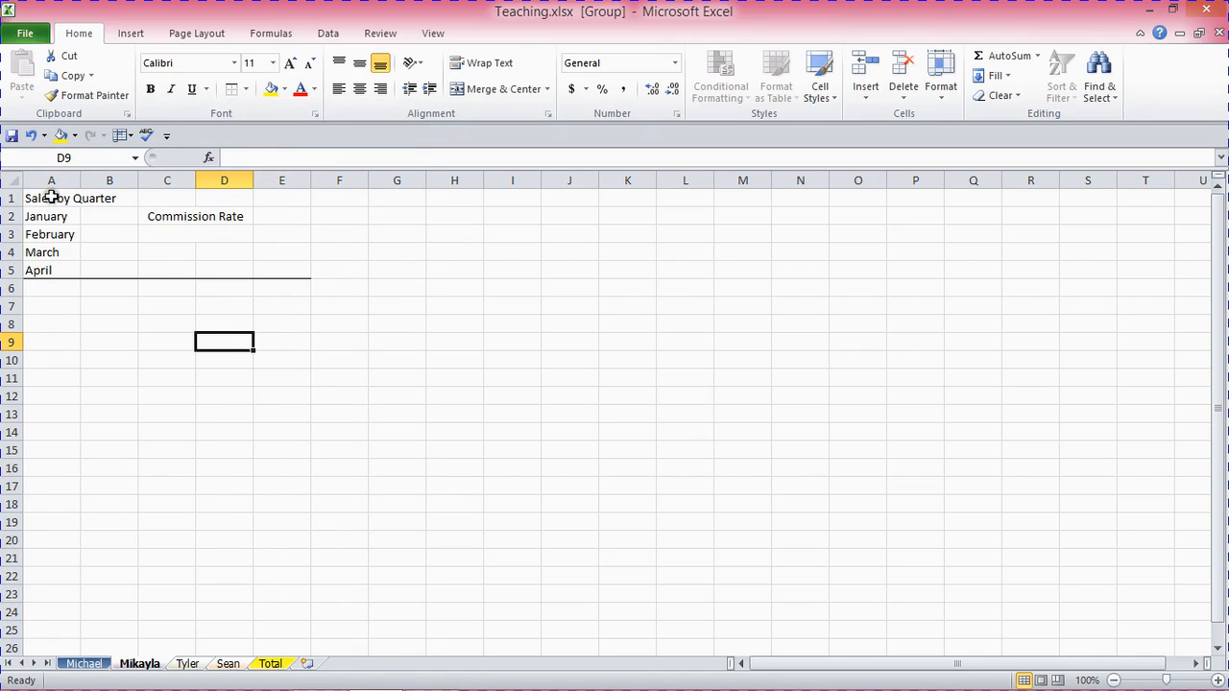
Merge and center the Sales by Quarter title across A1:E1
left_click_drag(52, 198, 277, 200)
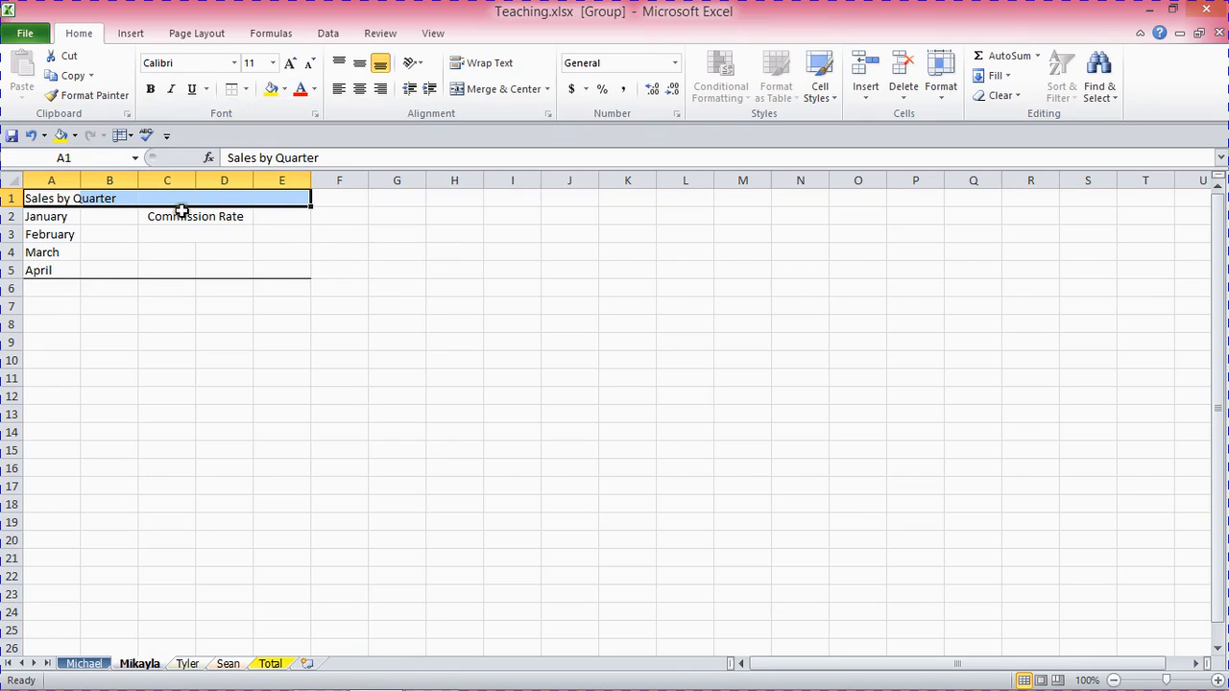
left_click(48, 198)
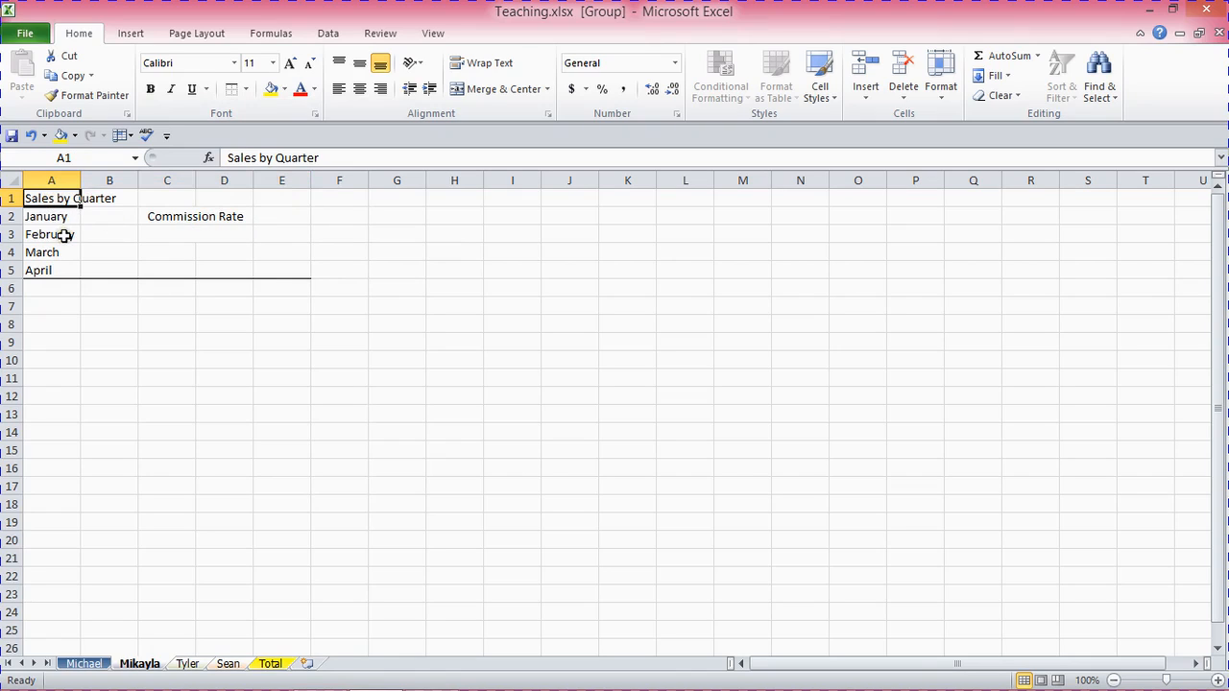
left_click_drag(58, 198, 277, 195)
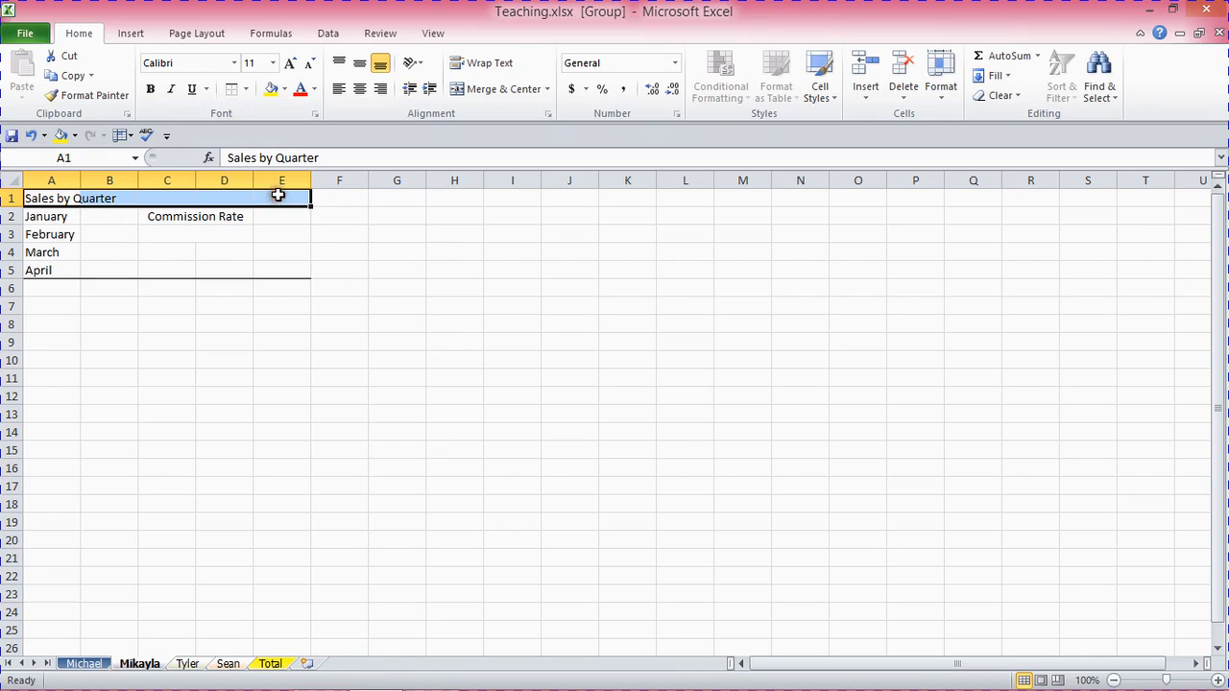
left_click(498, 88)
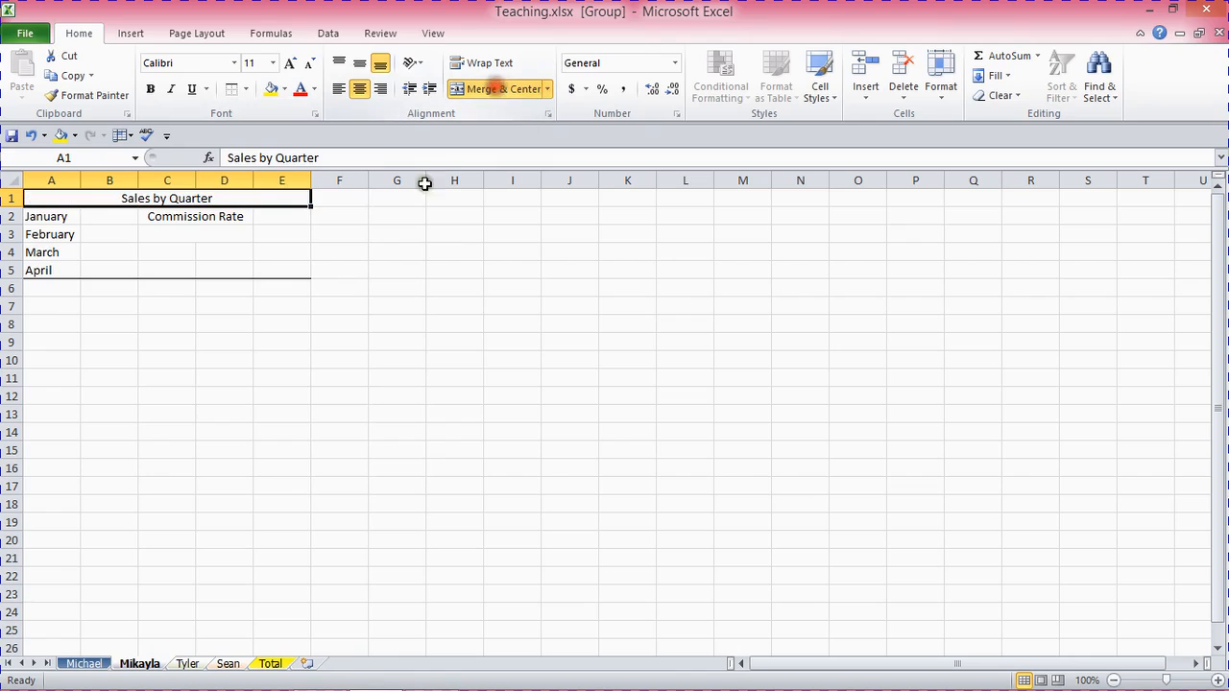
left_click(165, 321)
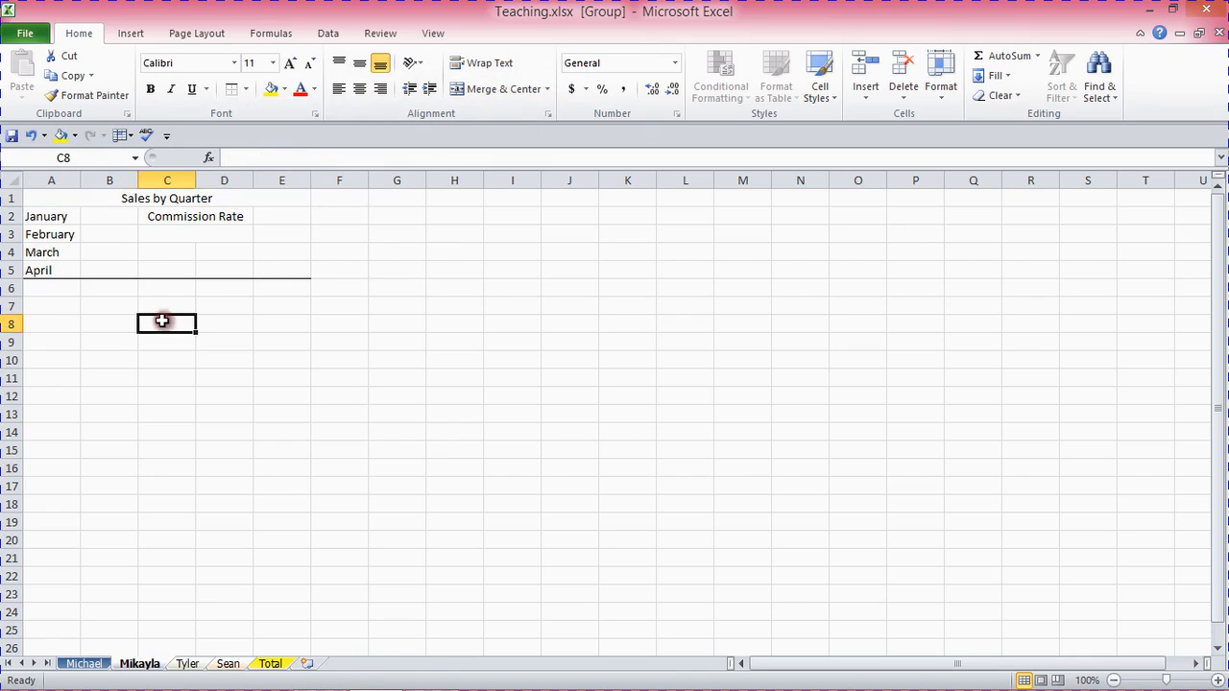
Fill the merged Sales by Quarter title cell with the dark olive green theme color
left_click(68, 198)
left_click(151, 199)
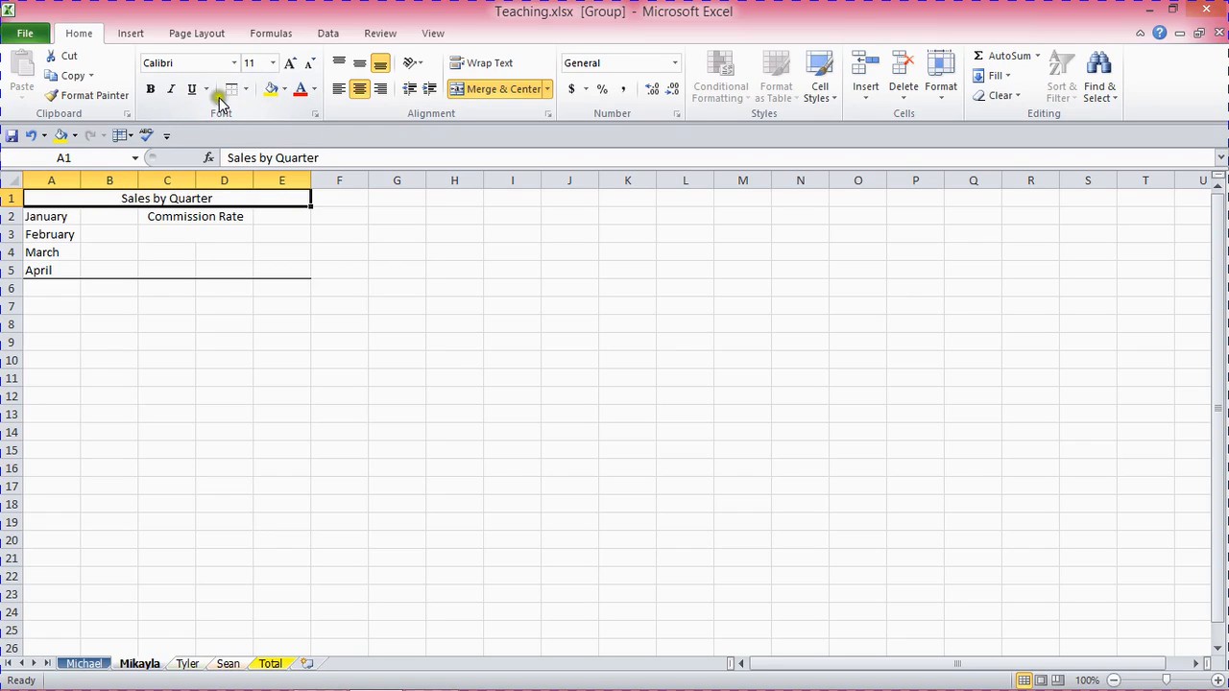
left_click(284, 91)
left_click(359, 177)
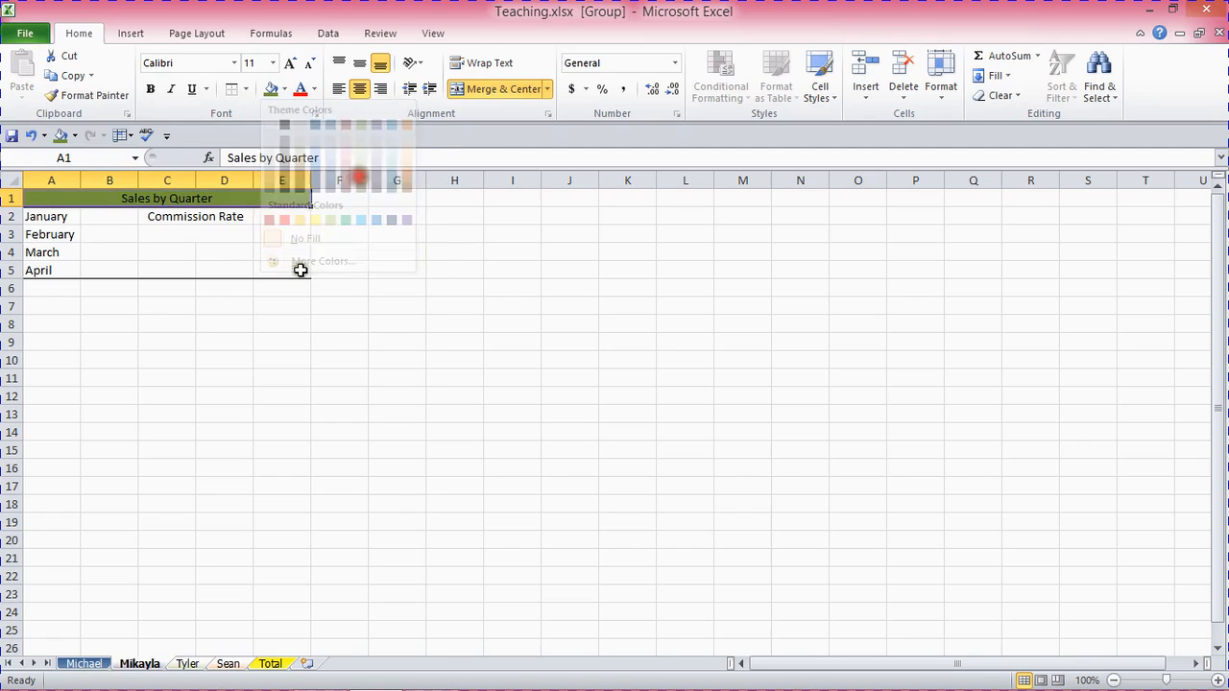
Fill the month cells A2:A5 with the same dark olive green as the title
left_click(64, 218)
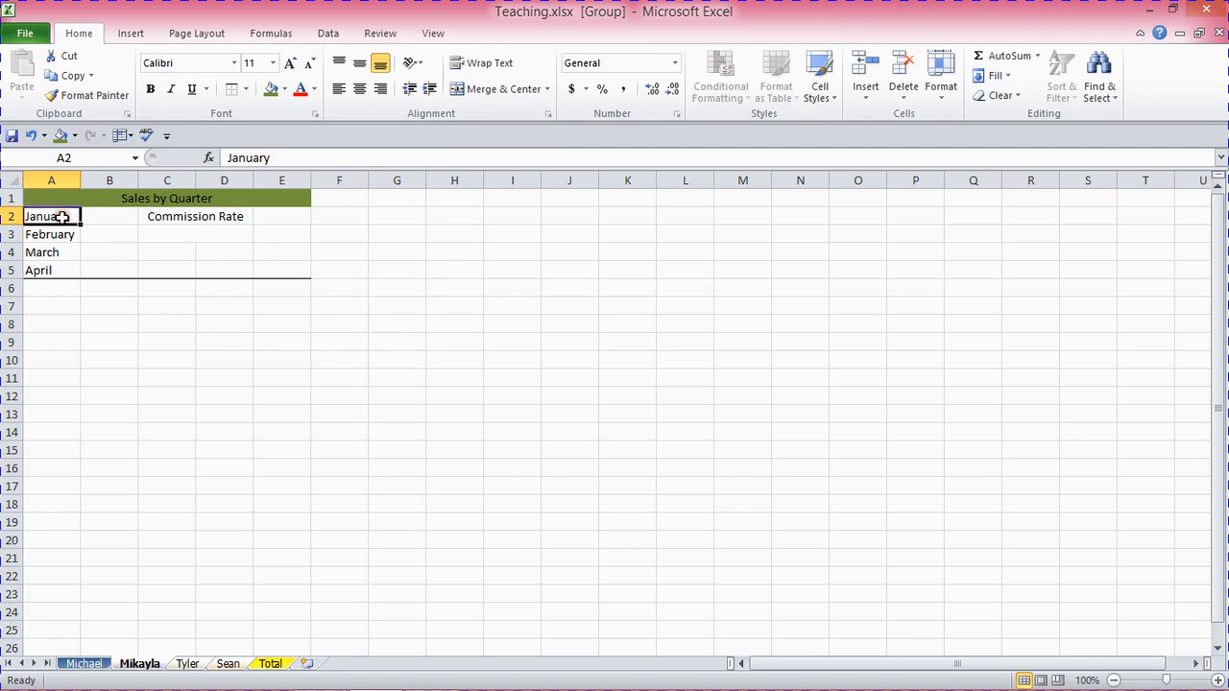
left_click_drag(60, 218, 61, 269)
left_click(284, 91)
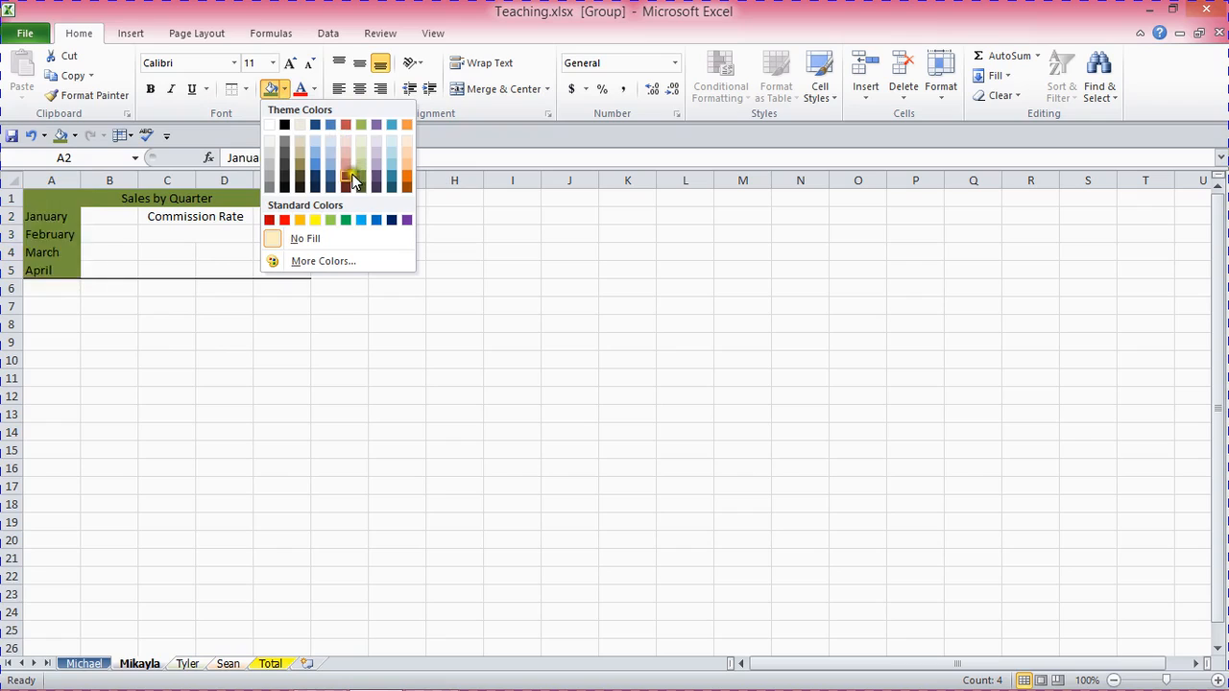
left_click(357, 176)
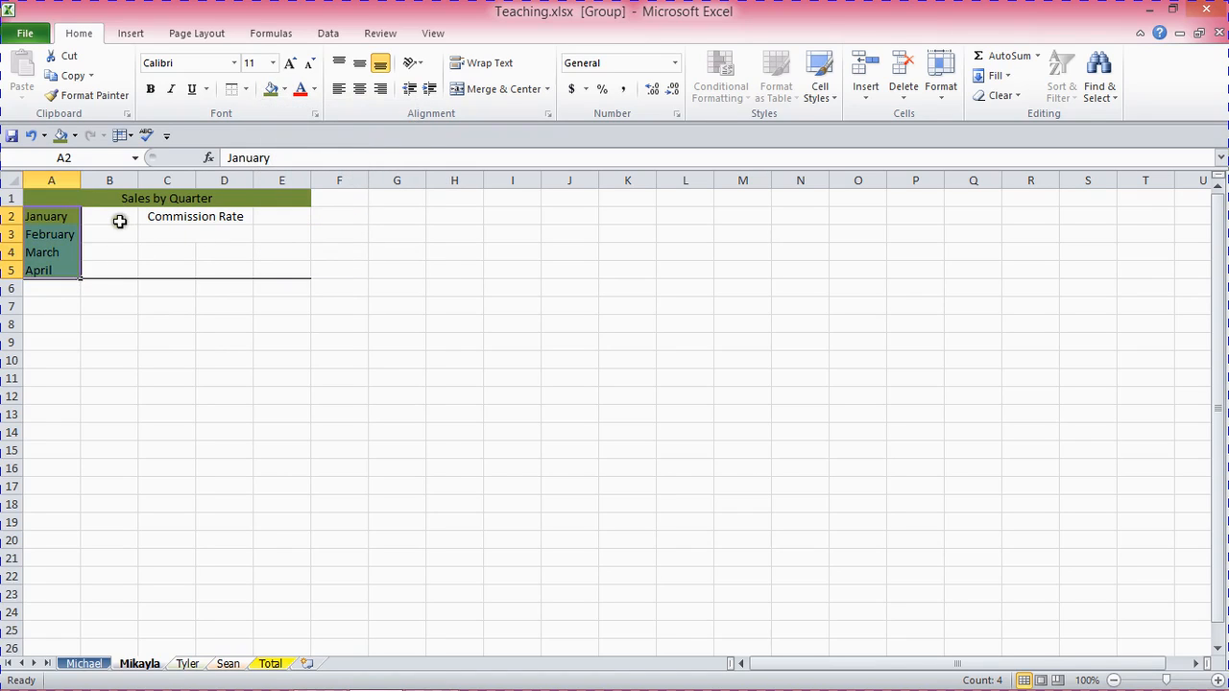
Fill the cells B2:E5 beside the months with the lighter olive green theme color
left_click_drag(113, 226, 282, 269)
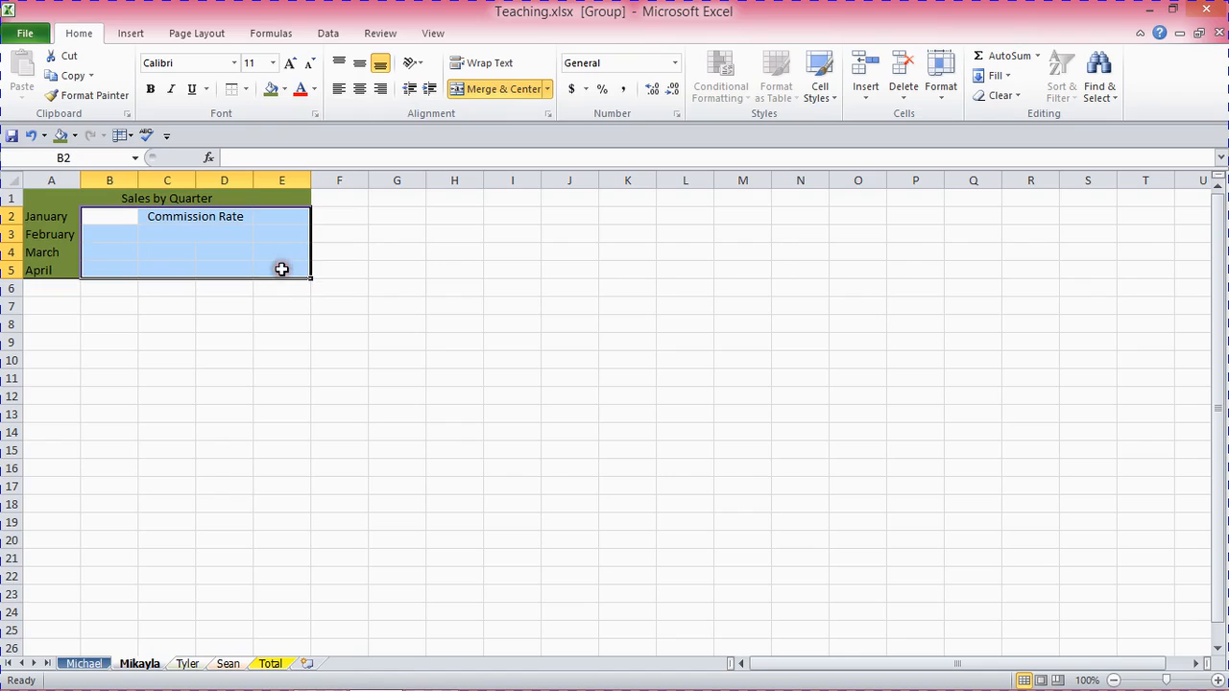
left_click(285, 92)
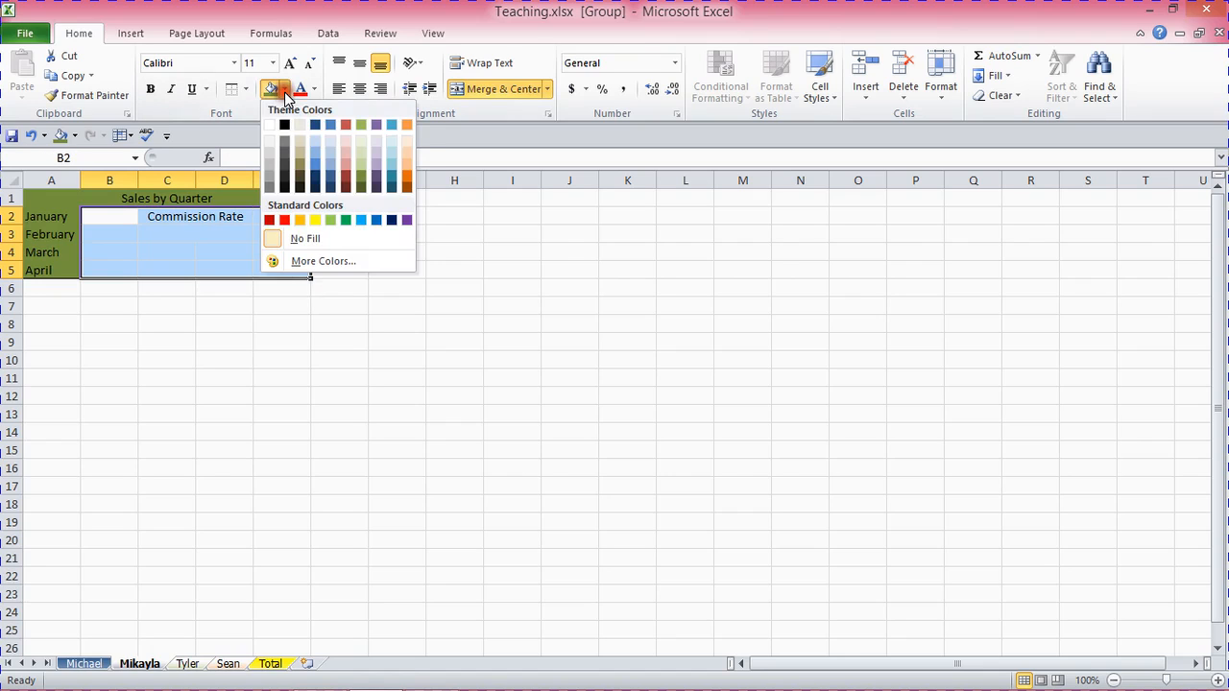
left_click(361, 163)
Enter Total in A6 and fill that cell with the same dark olive green as the month cells
left_click(55, 289)
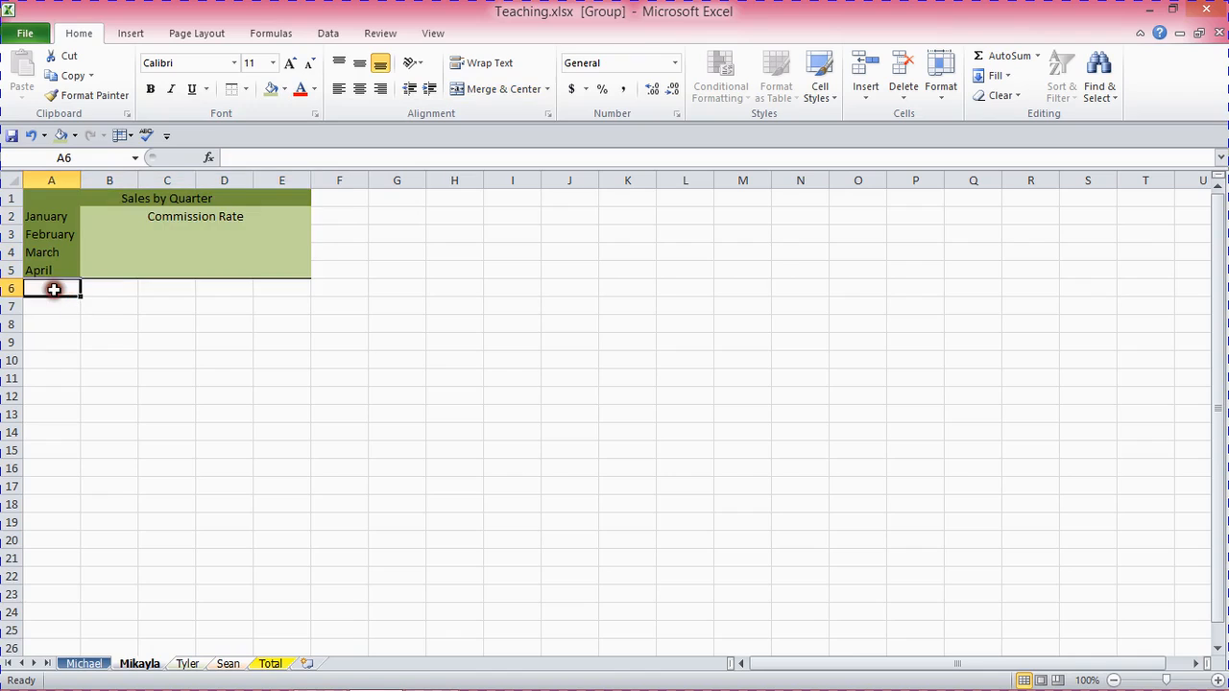
type("Total")
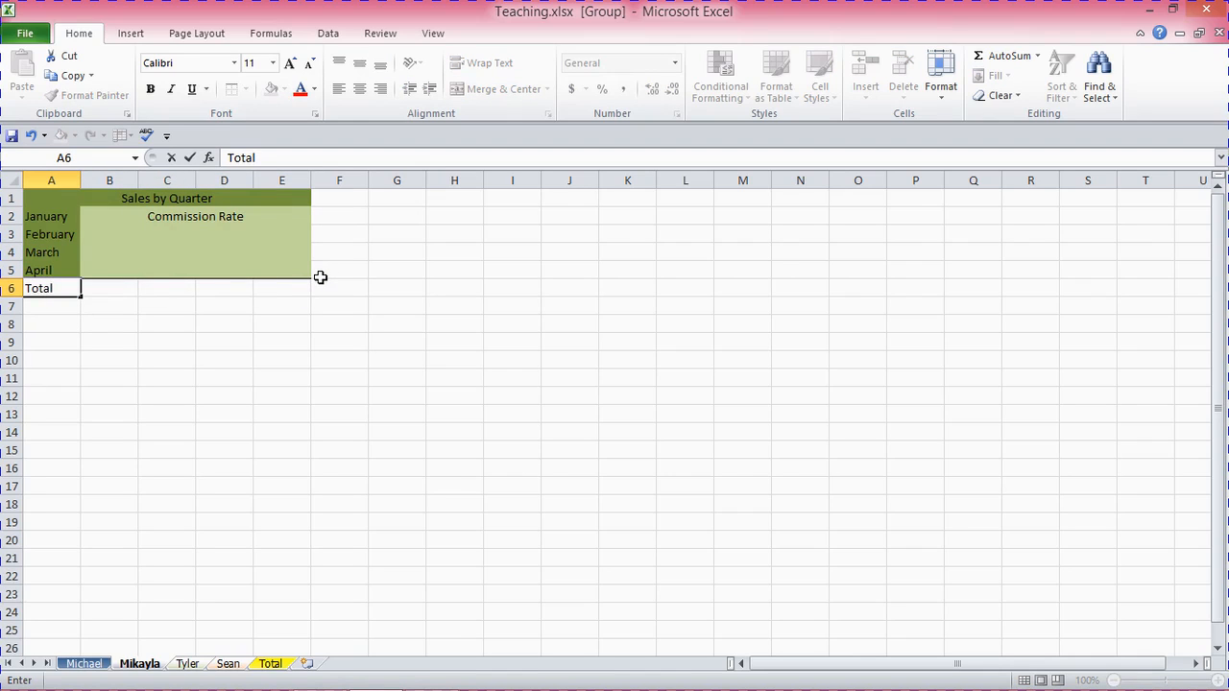
left_click(105, 319)
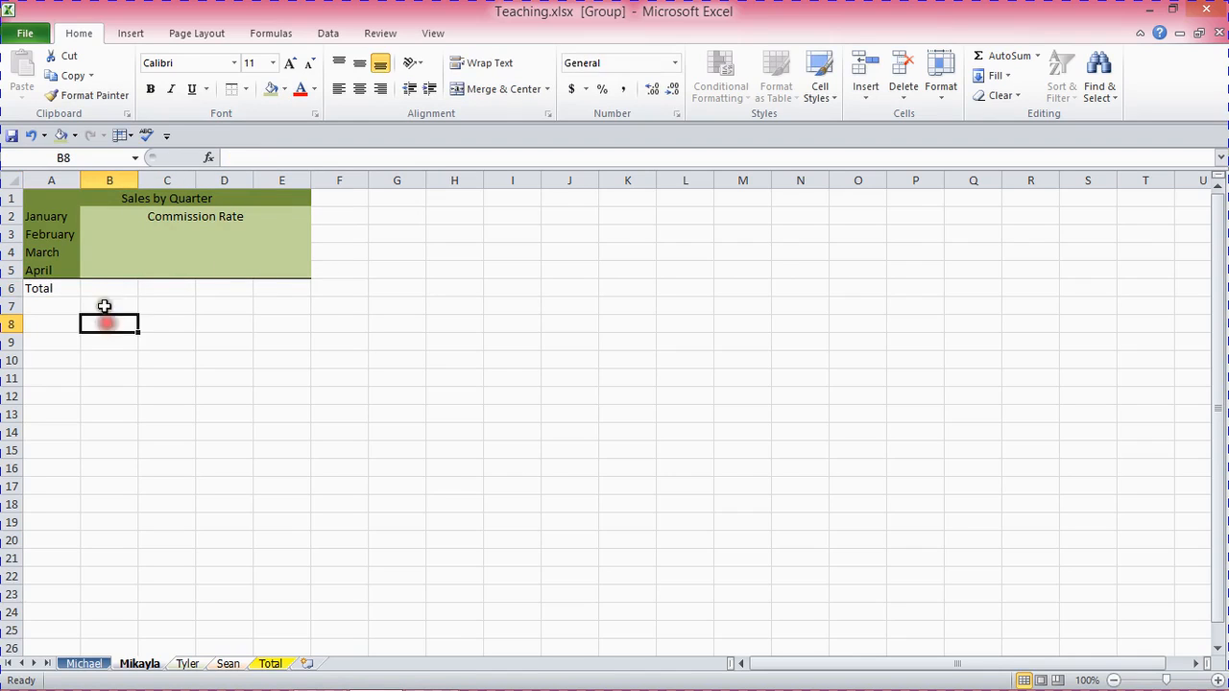
left_click(40, 288)
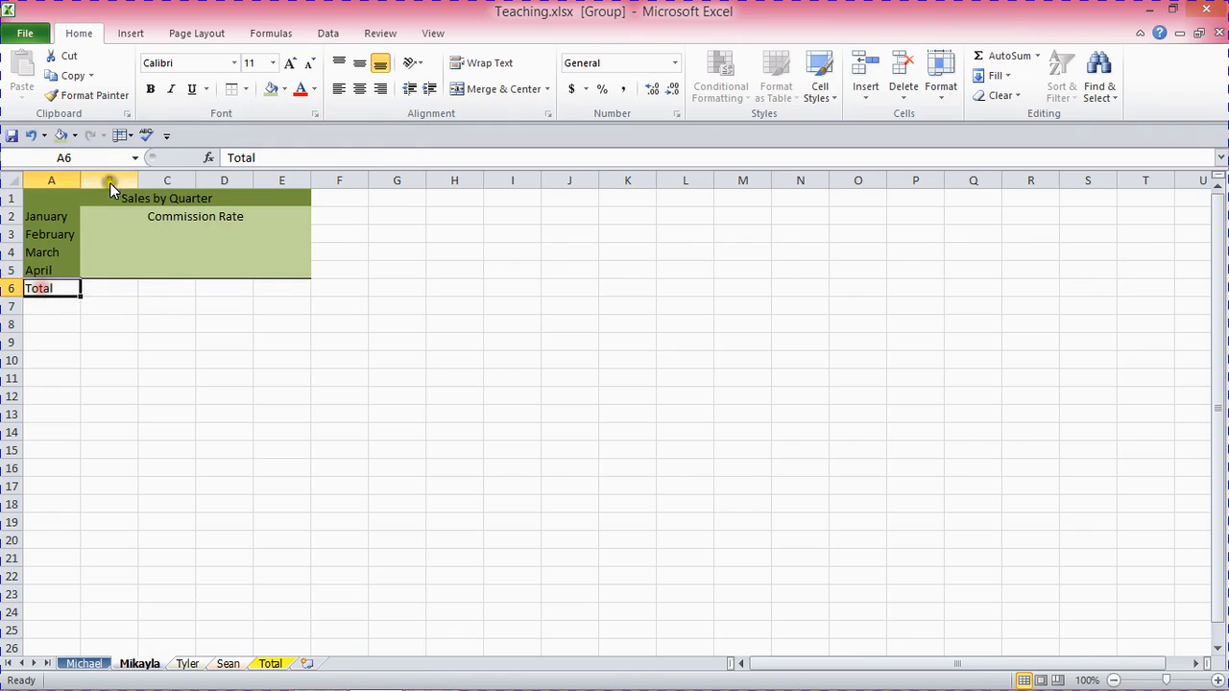
left_click(284, 90)
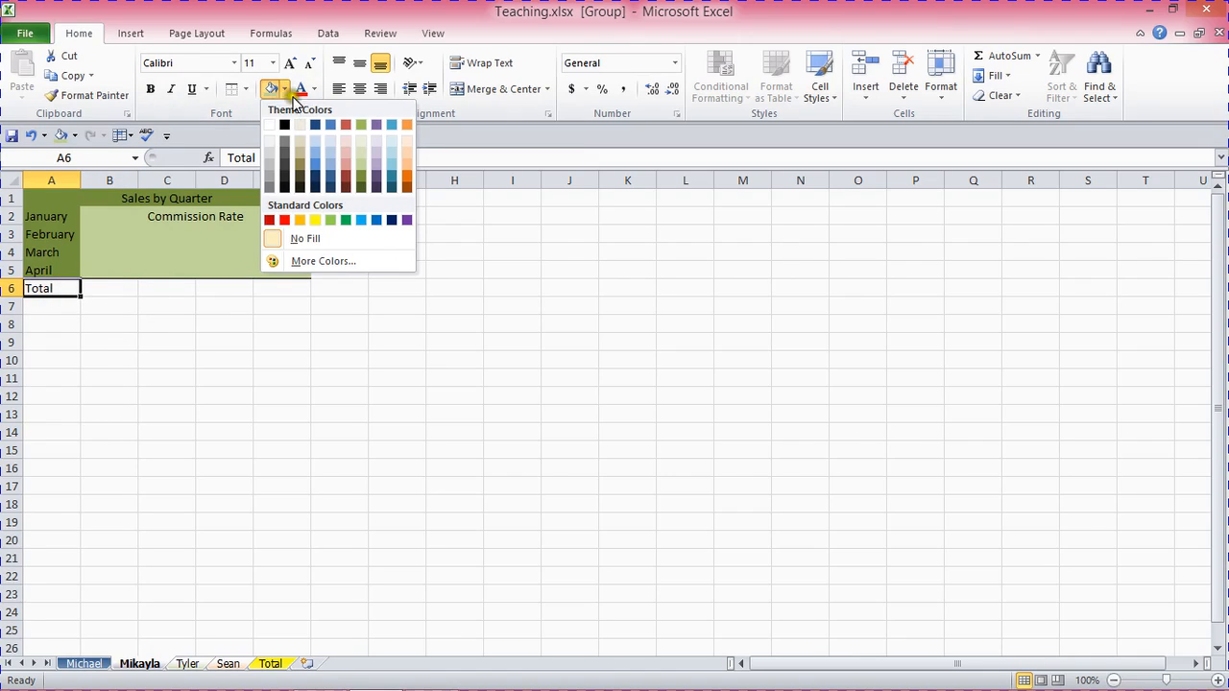
left_click(361, 180)
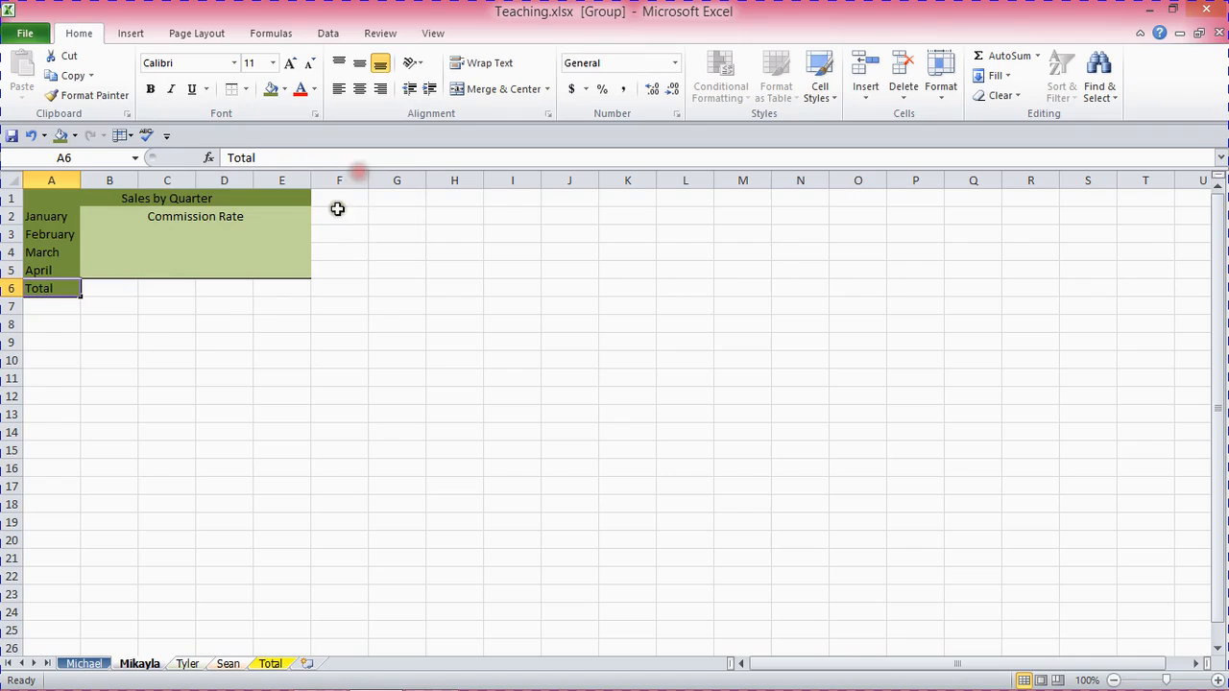
Fill the rest of the Total row, B6:E6, with the lighter olive green used in B2:E5
left_click(119, 288)
left_click_drag(120, 288, 271, 288)
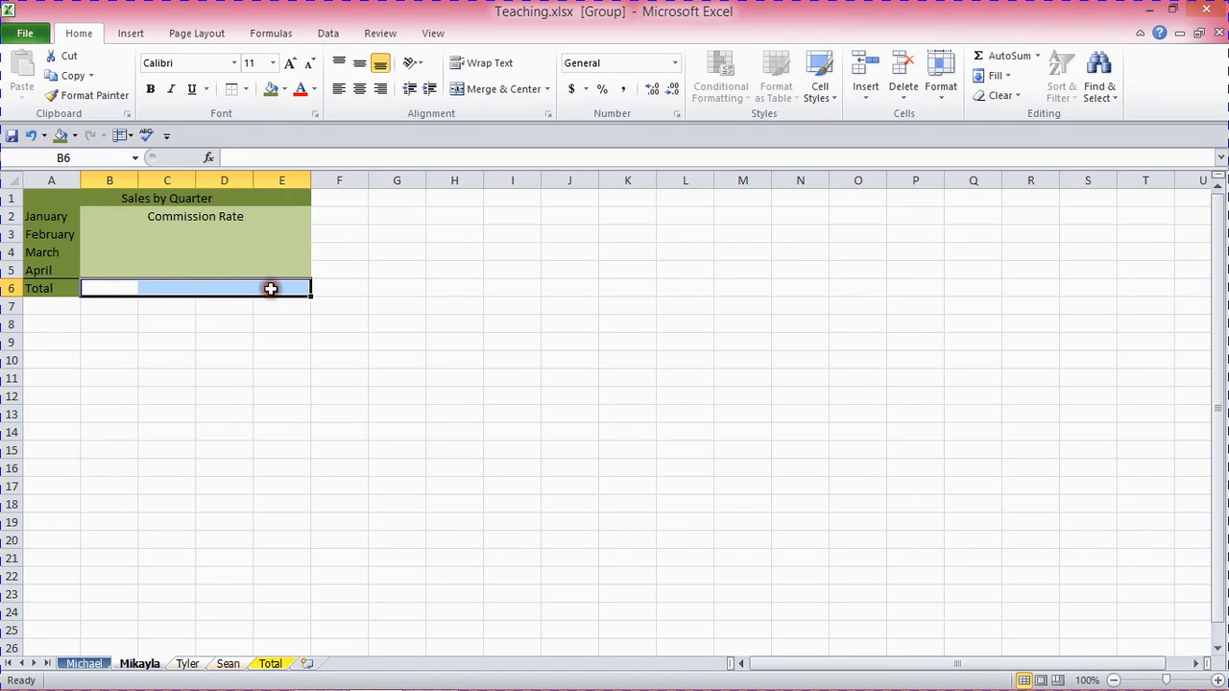
left_click(283, 90)
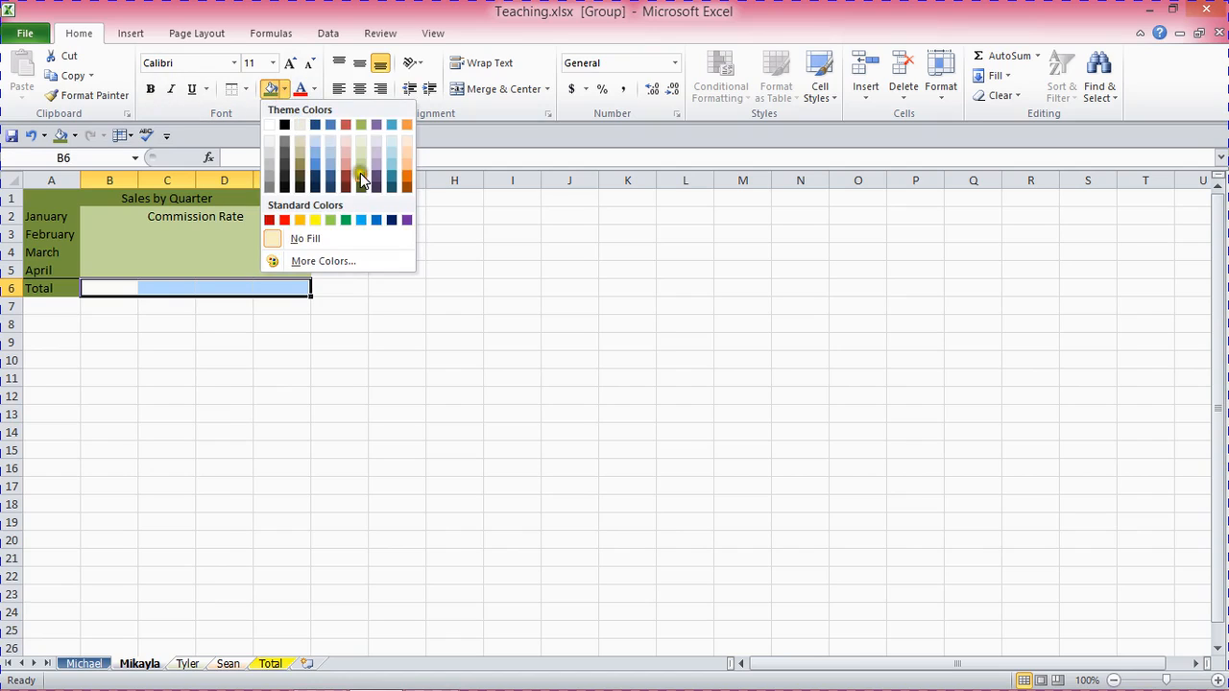
left_click(357, 165)
left_click(364, 306)
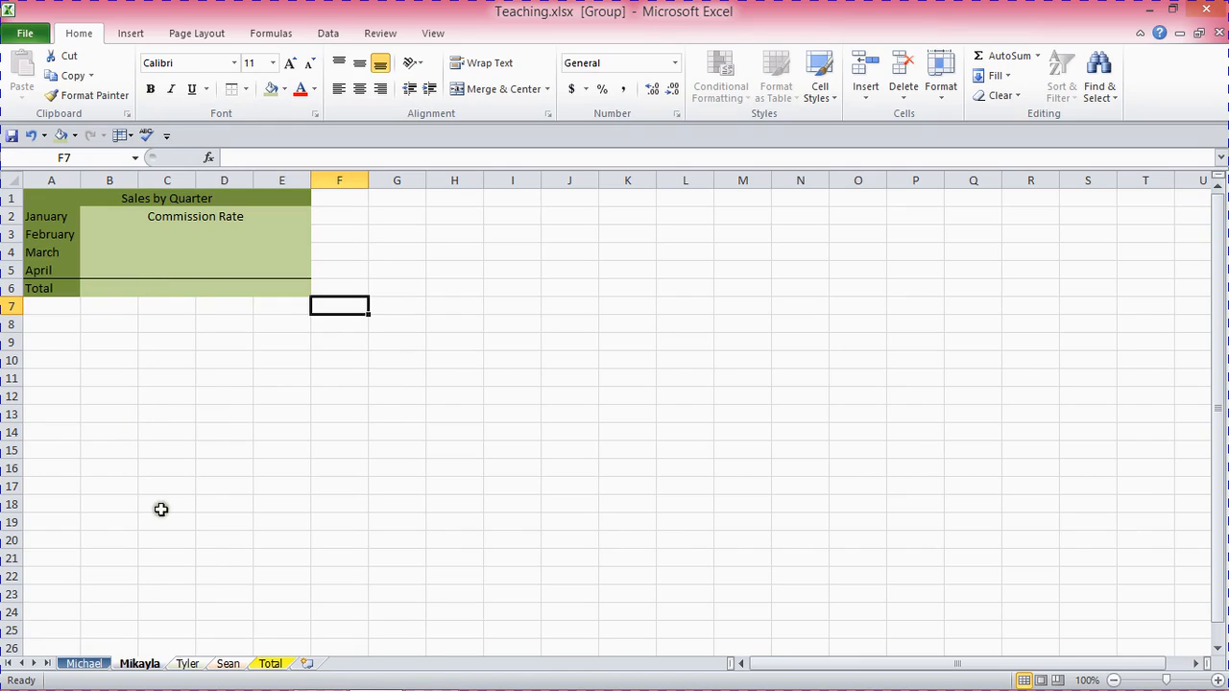
Ungroup the sheets and compare the table on the second, third and fourth sheets with the original on the first sheet
left_click(94, 663)
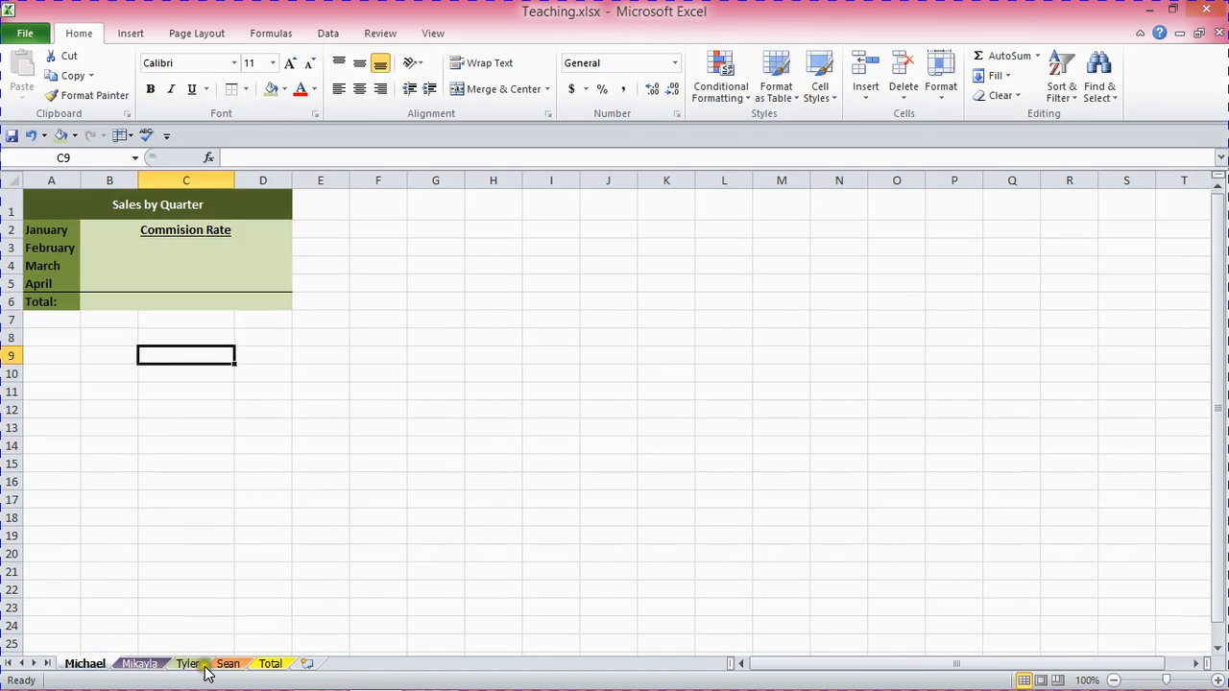
left_click(152, 665)
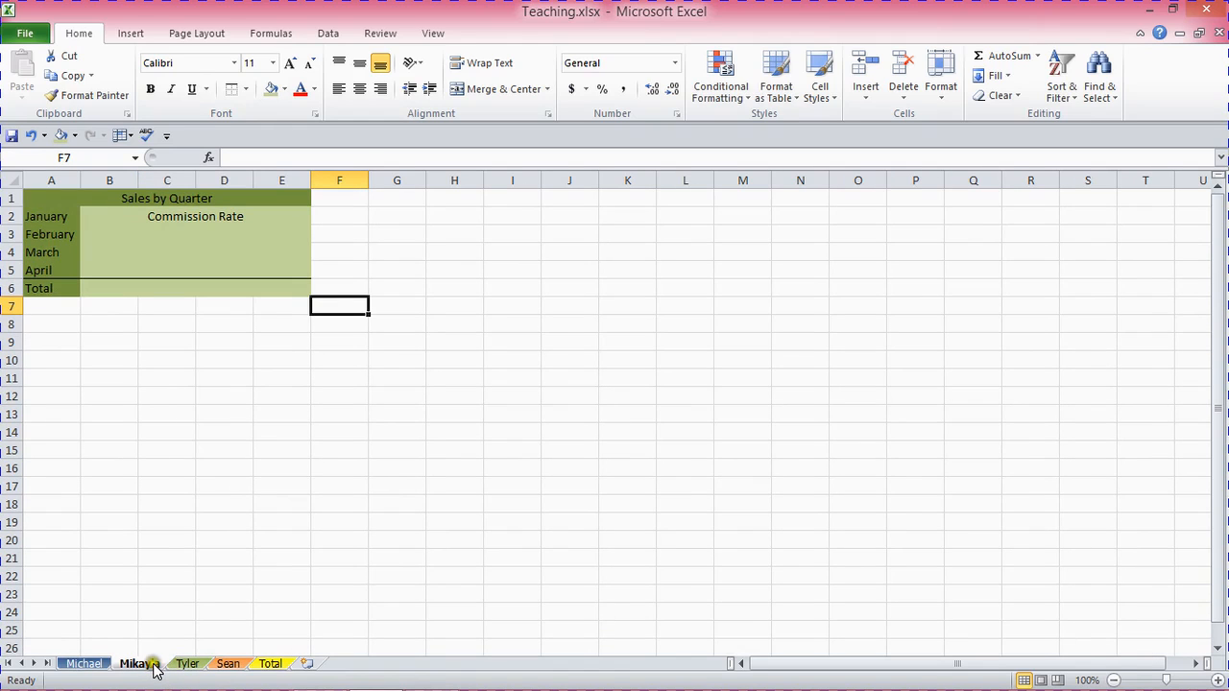
left_click(187, 668)
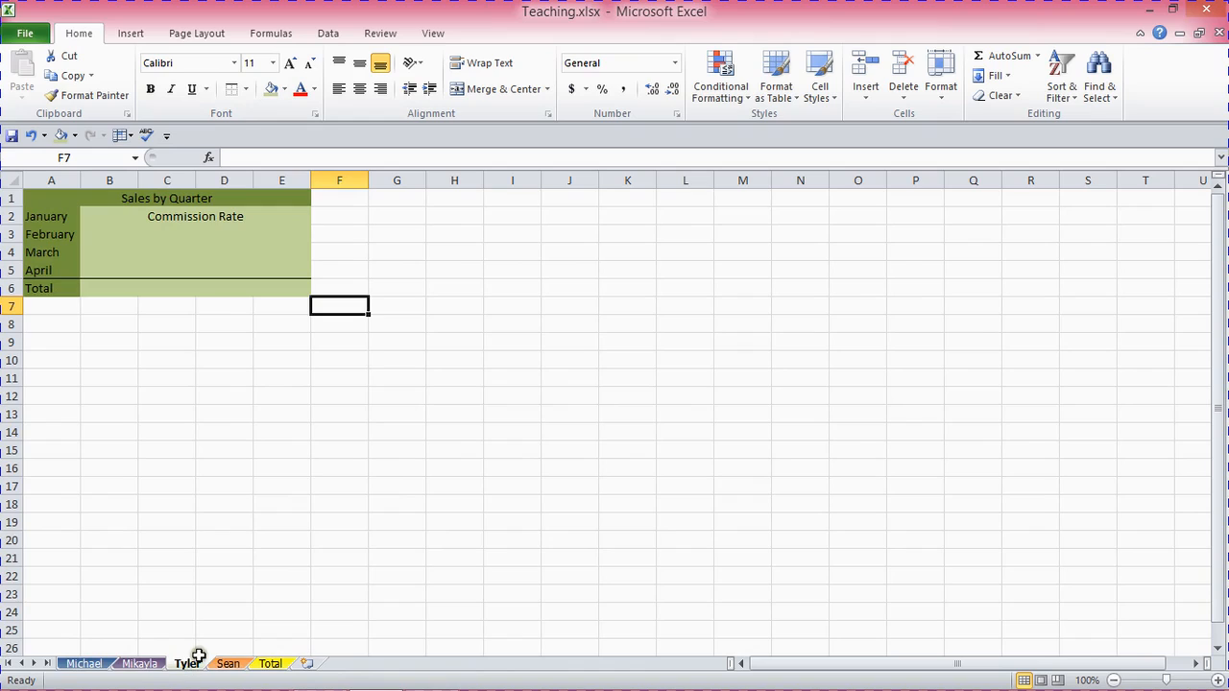
left_click(229, 665)
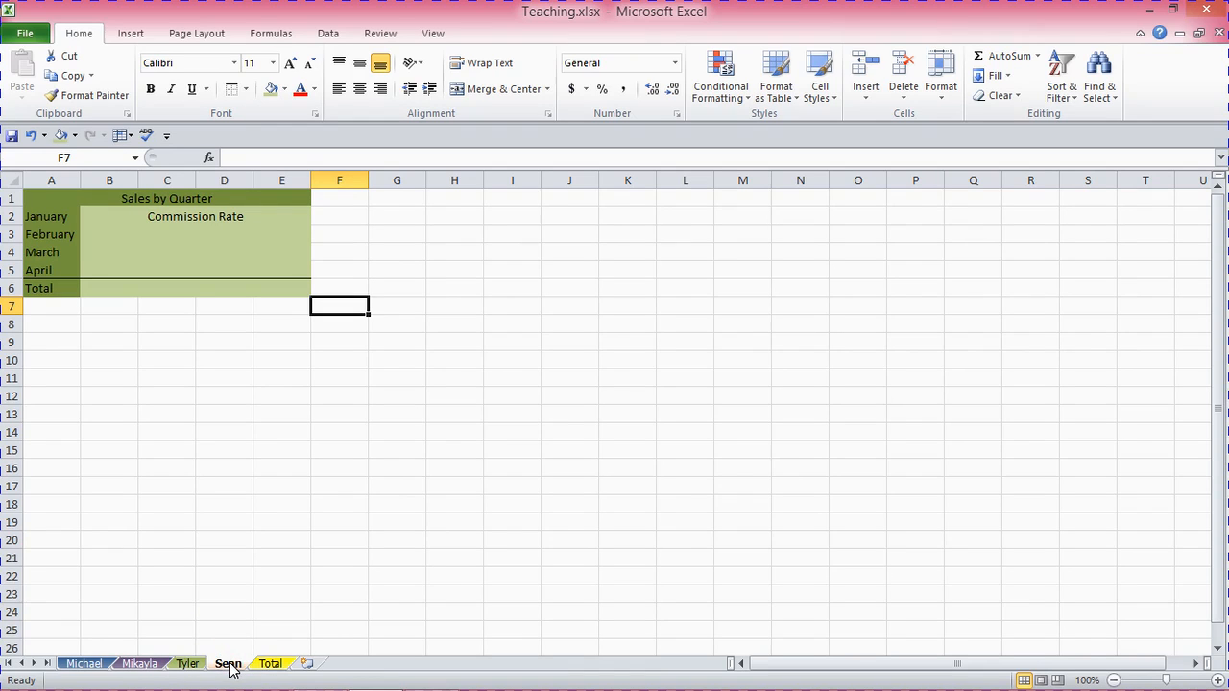
left_click(168, 609)
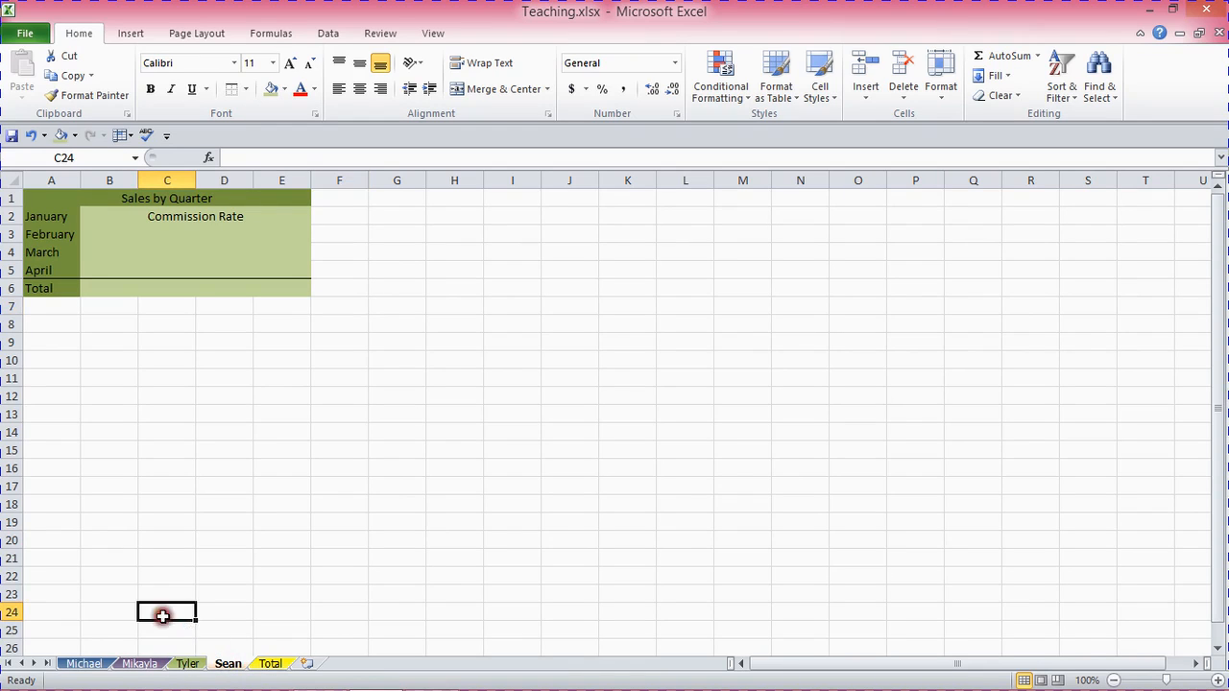
left_click(84, 664)
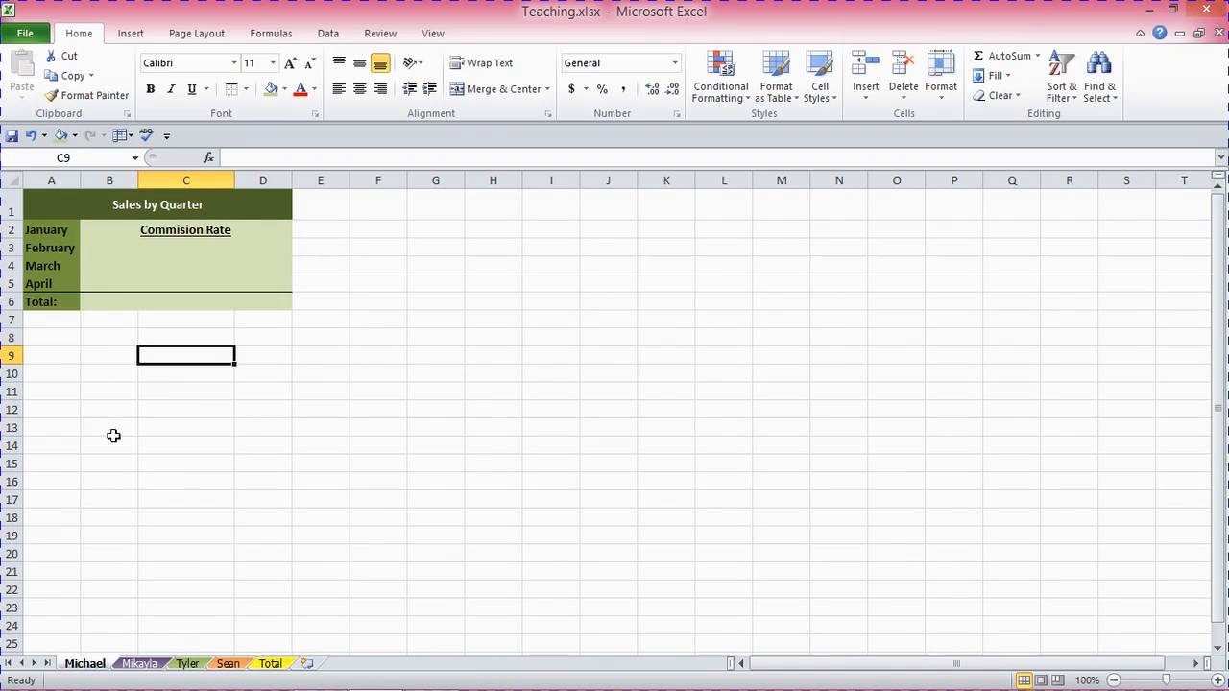
left_click(149, 663)
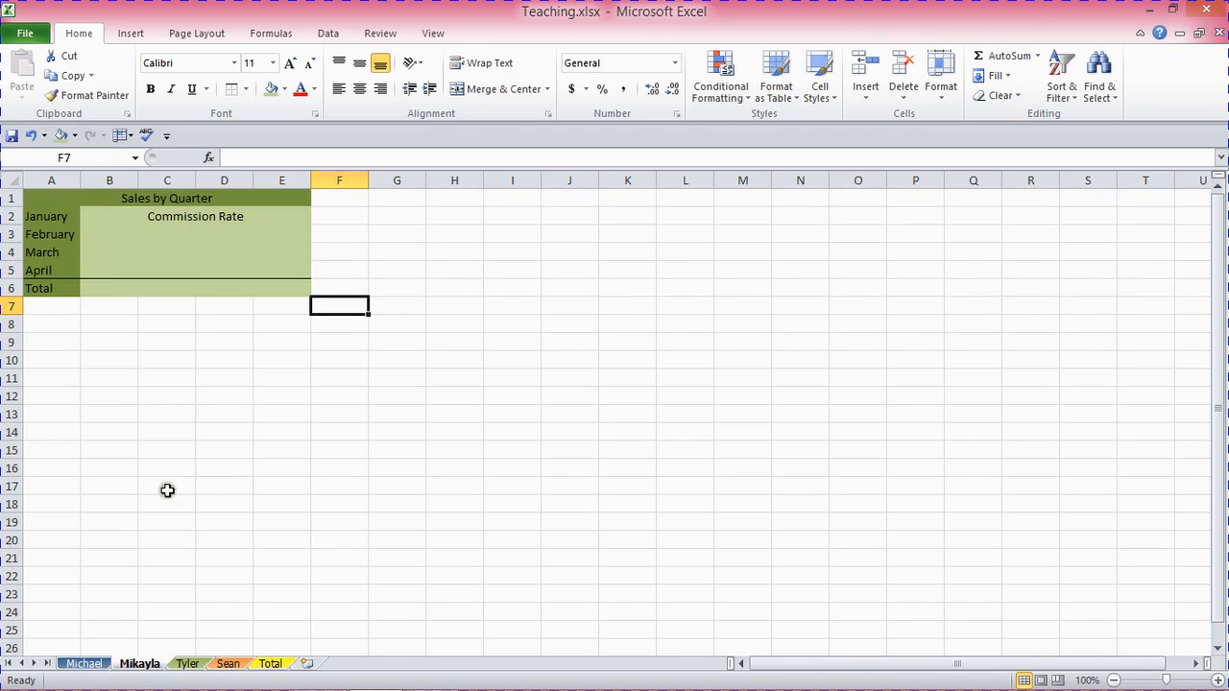
Group the second, third and fourth sheets and delete the table in A1:E6 from all of them, shifting cells up
left_click(149, 664)
left_click(187, 663, "ctrl")
left_click(228, 664, "ctrl")
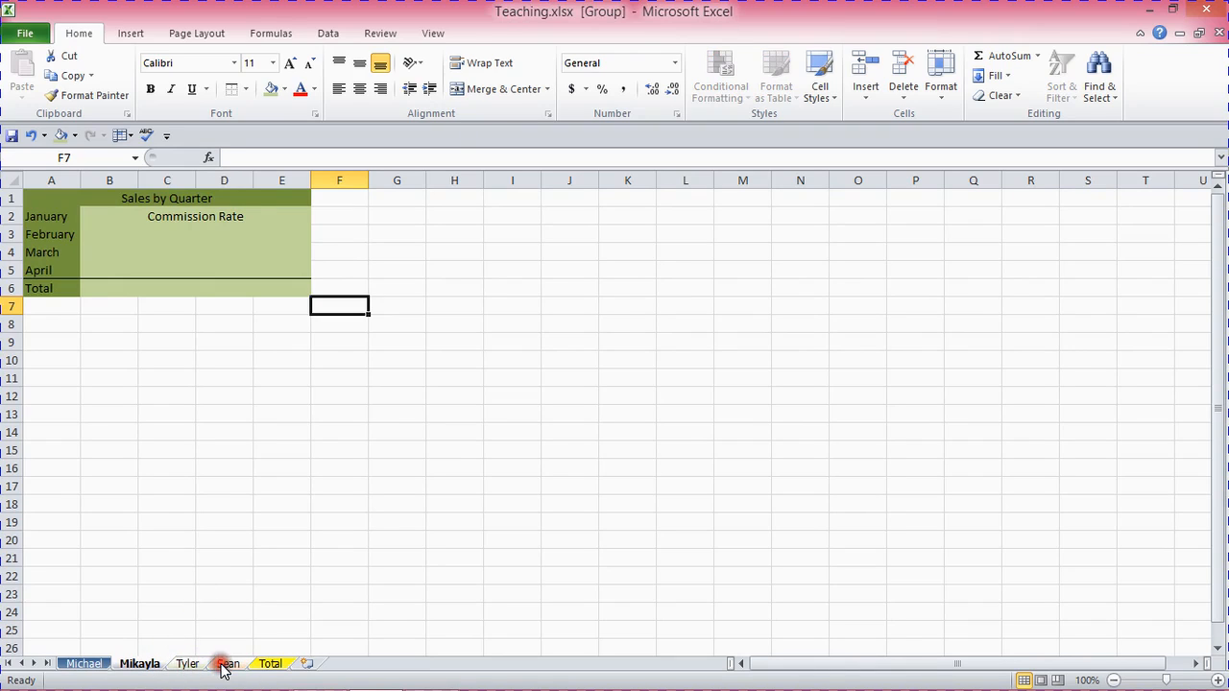
left_click_drag(51, 198, 263, 285)
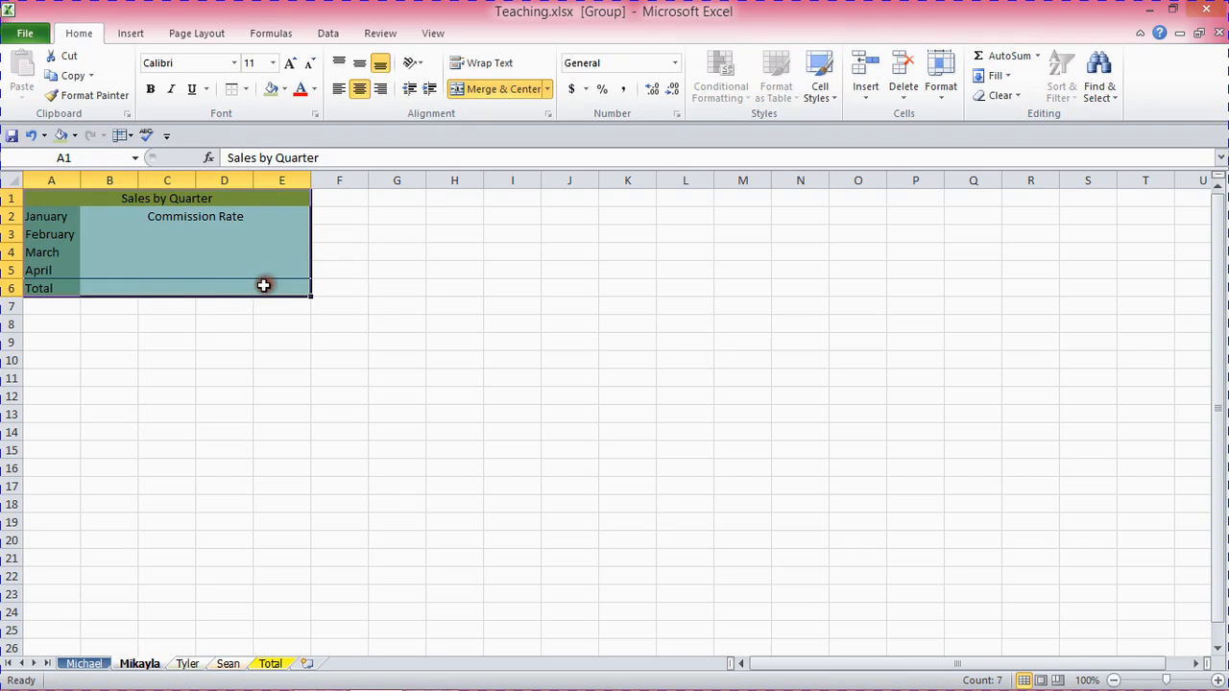
right_click(193, 249)
key("Escape")
right_click(193, 250)
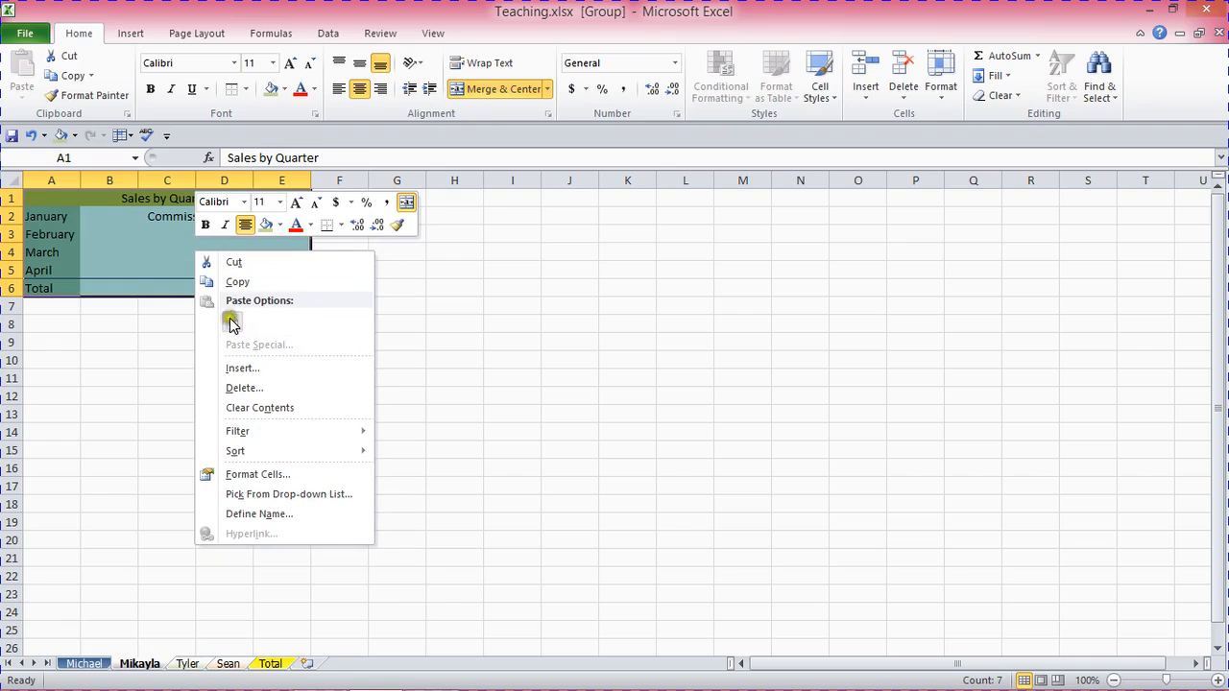
left_click(230, 387)
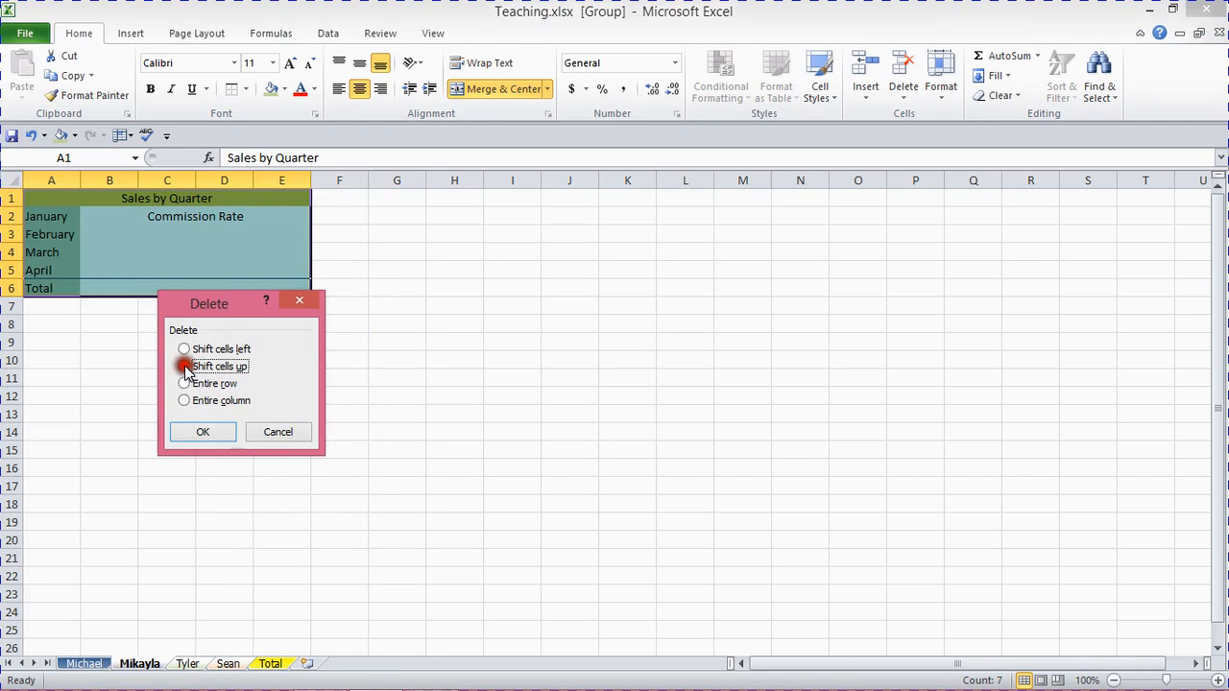
left_click(208, 436)
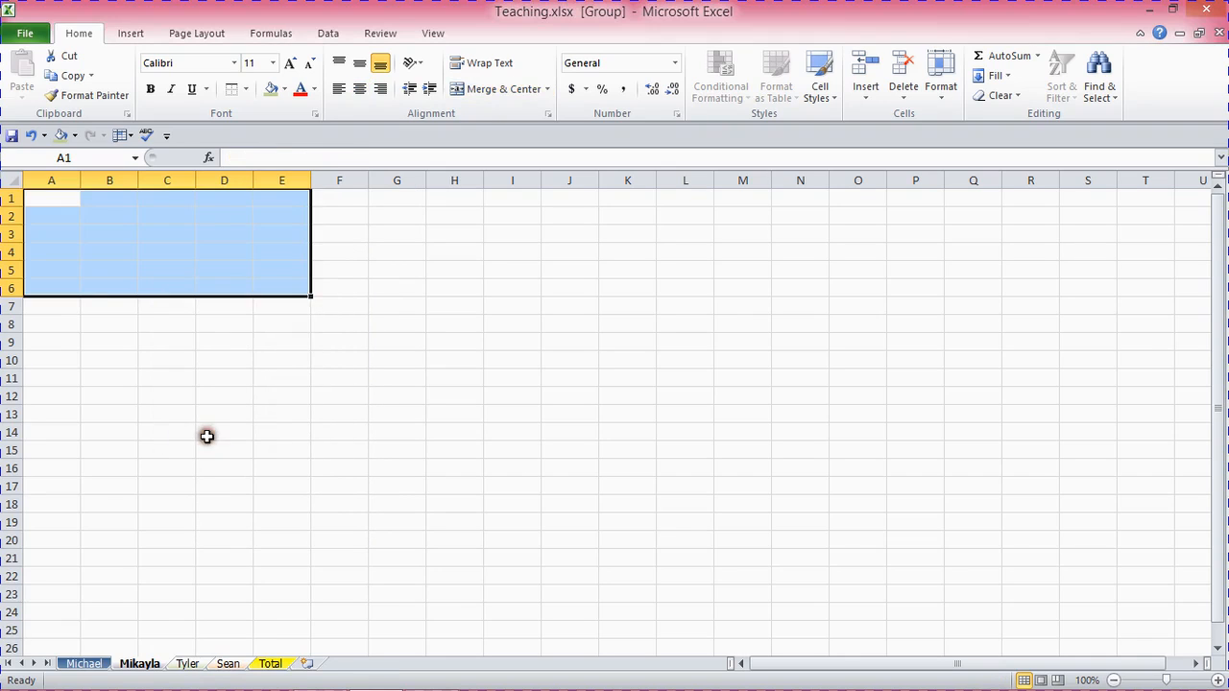
left_click(187, 431)
Copy the original Sales by Quarter table, A1:D6, from the first sheet
left_click(83, 664)
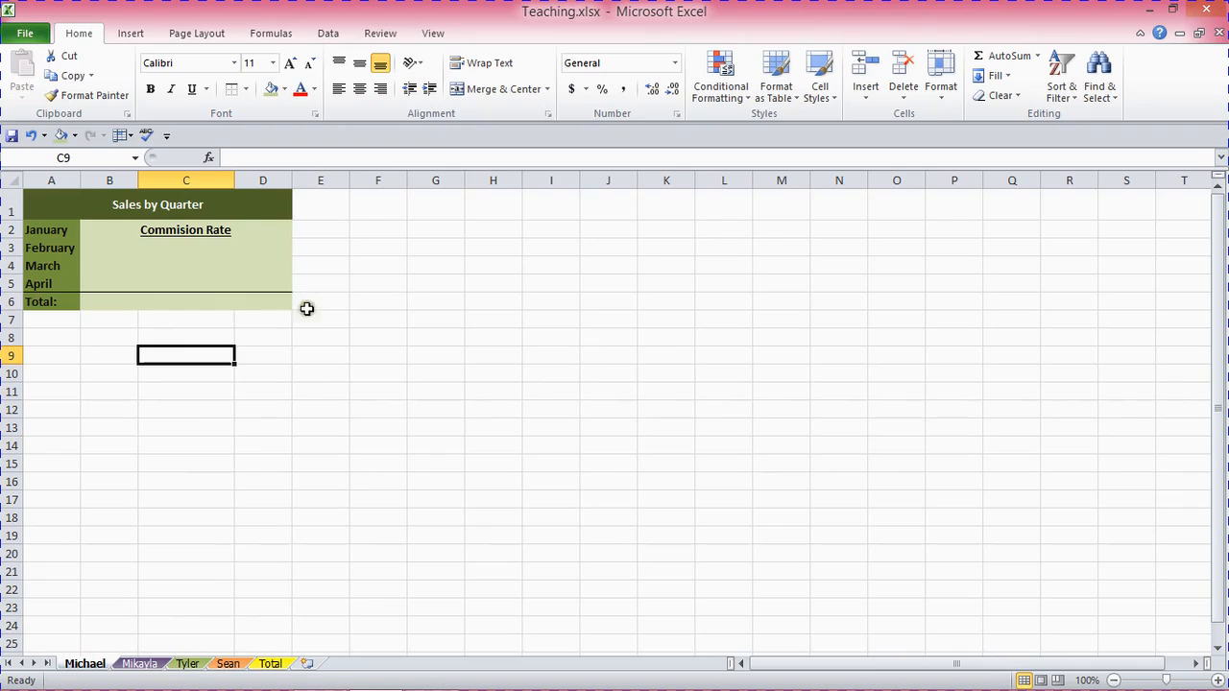
left_click(73, 206)
left_click_drag(73, 207, 253, 297)
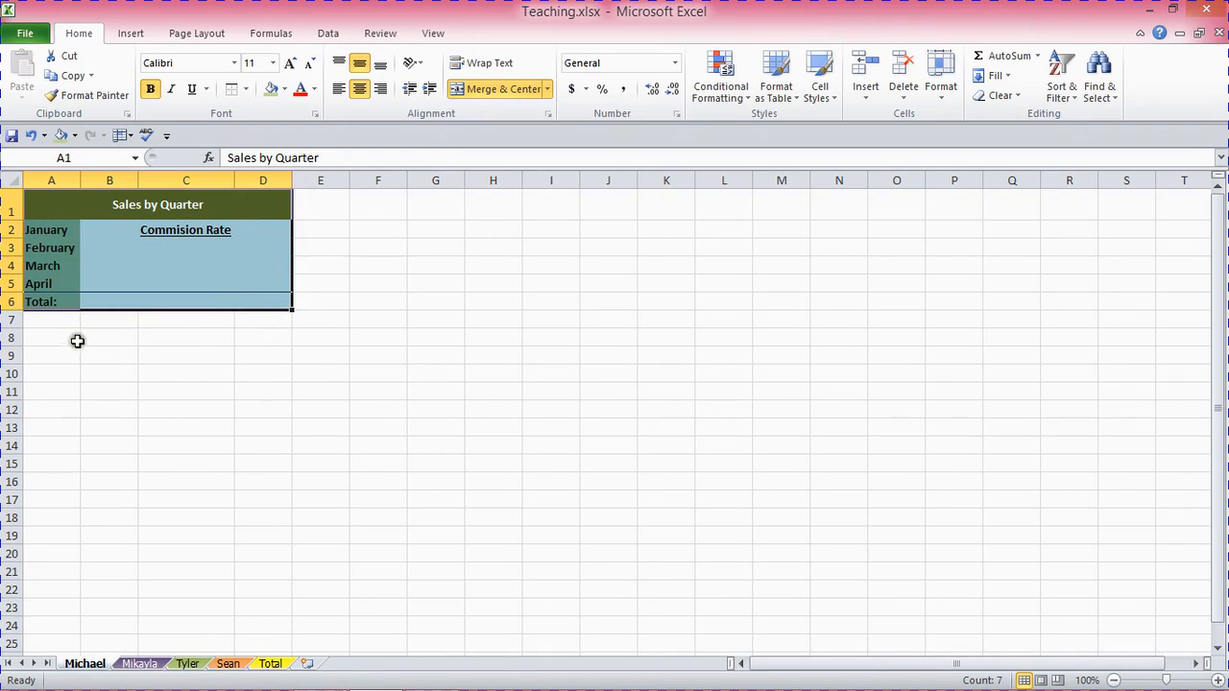
left_click(71, 76)
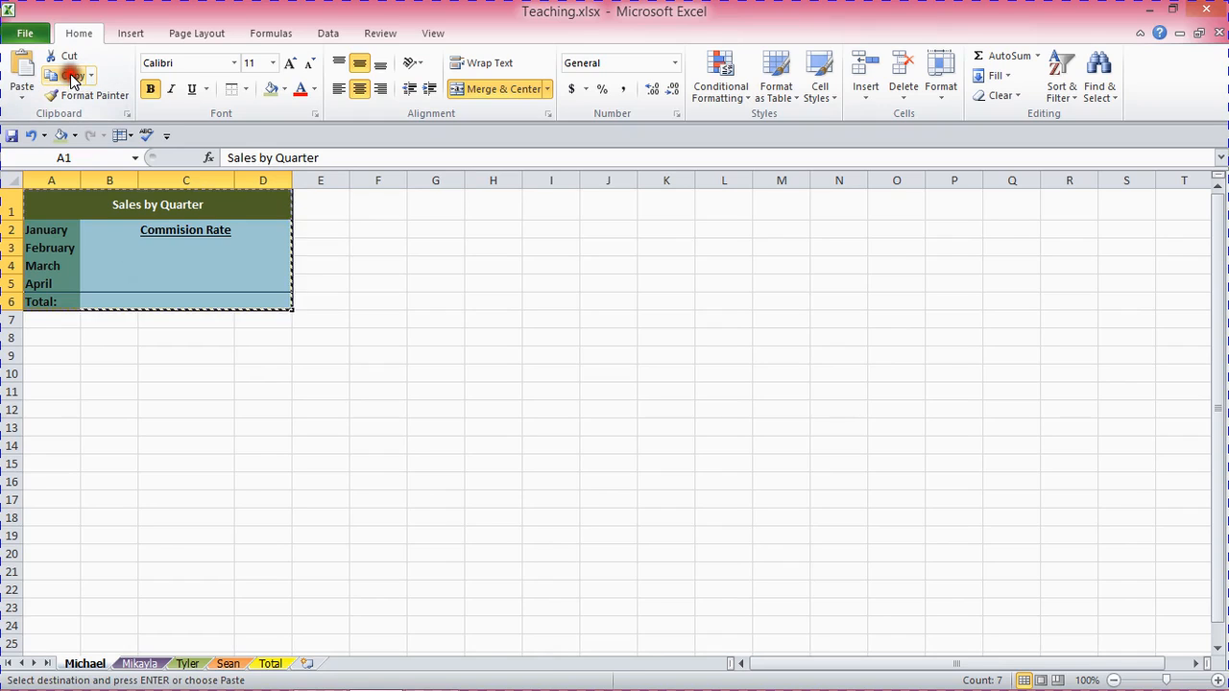
Group the second, third and fourth sheets again and paste the copied table at A1
left_click(149, 663)
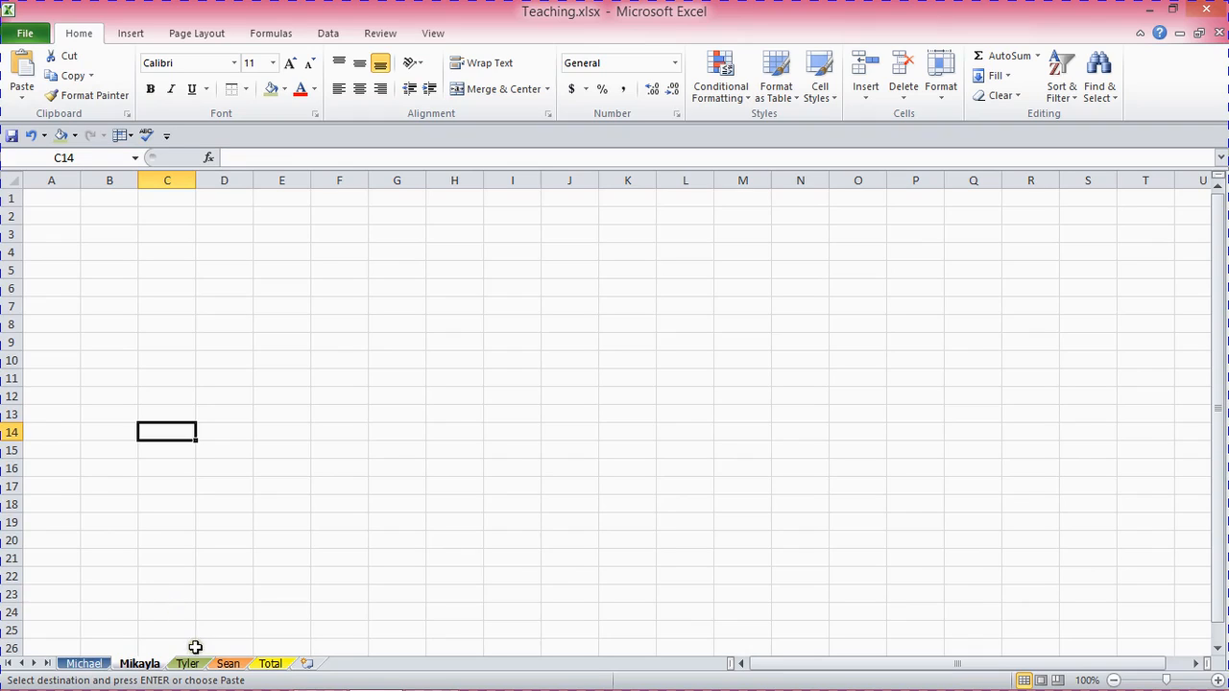
left_click(189, 663, "ctrl")
left_click(228, 664, "ctrl")
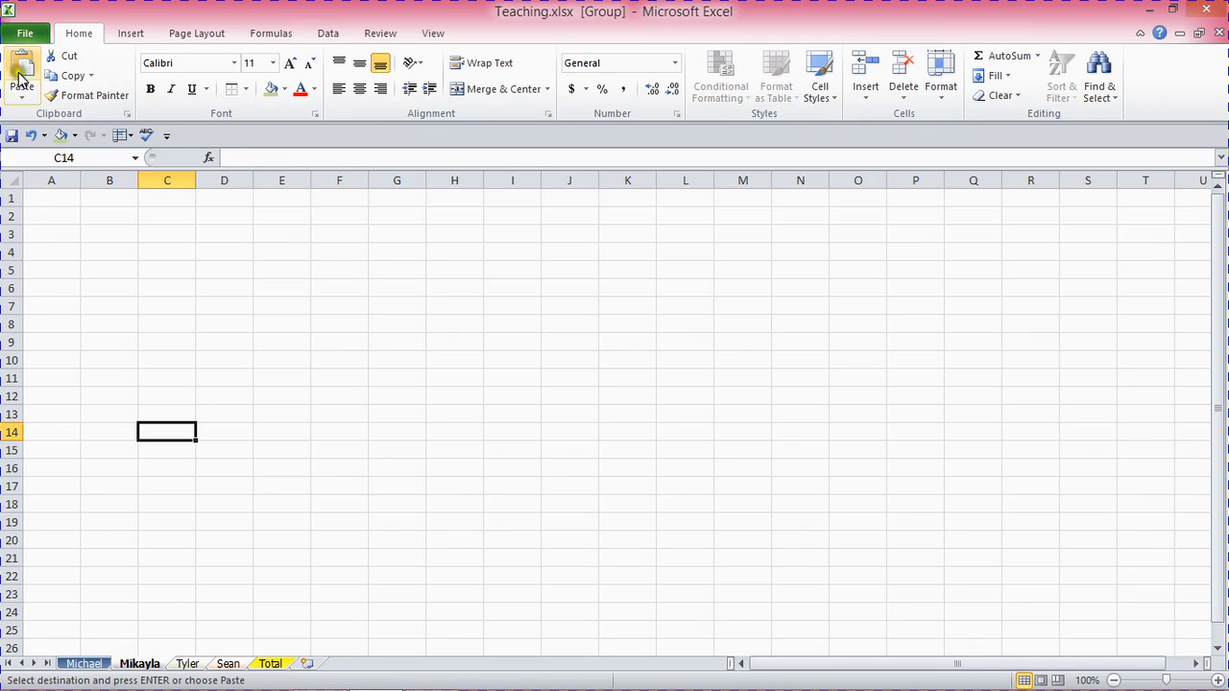
left_click(54, 196)
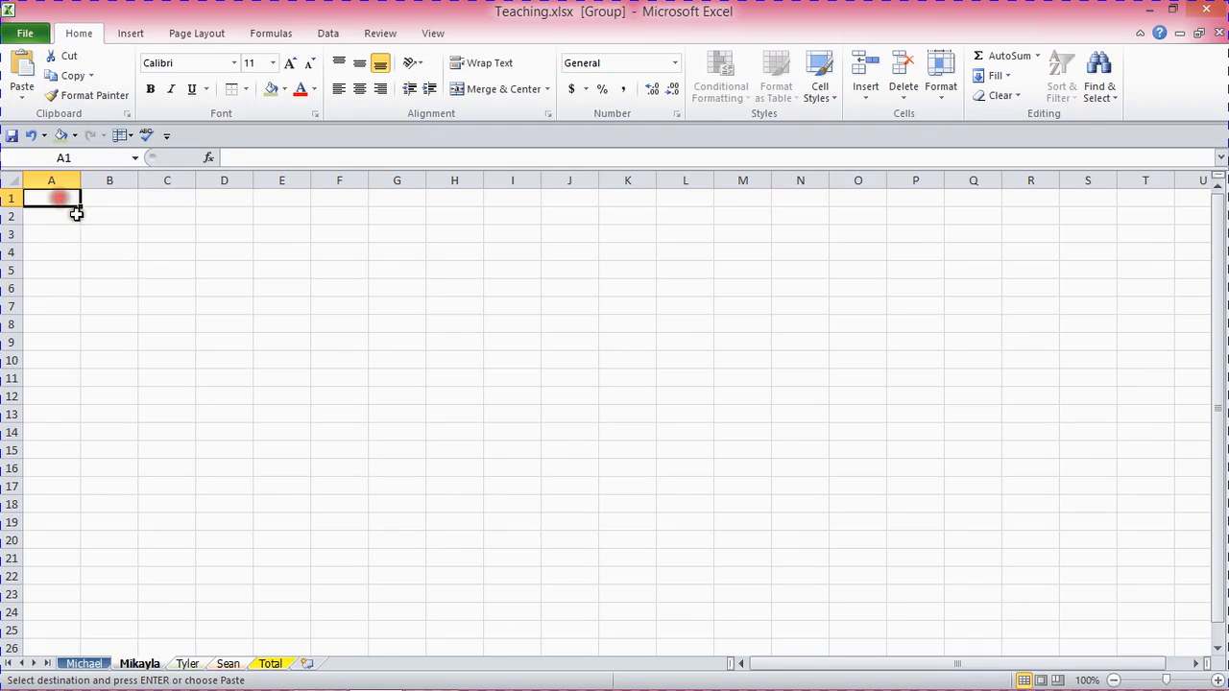
left_click(21, 69)
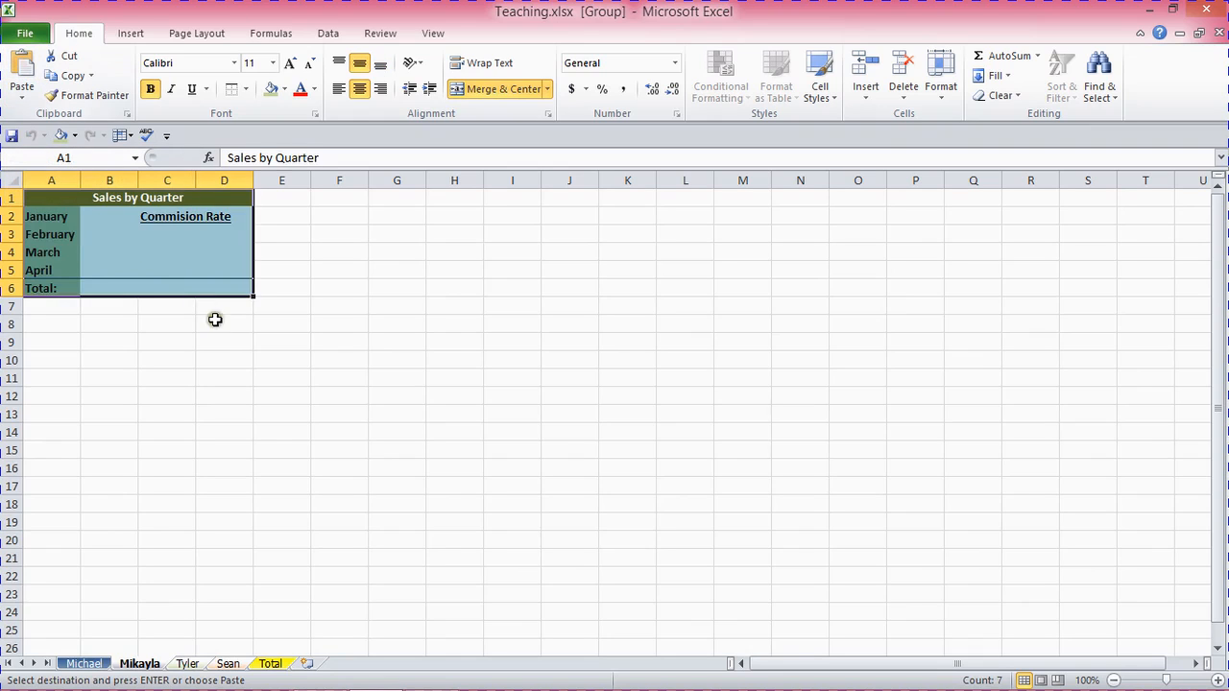
left_click(213, 355)
Check the pasted table on each grouped sheet, and look at the Total sheet as well
left_click(188, 663, "ctrl")
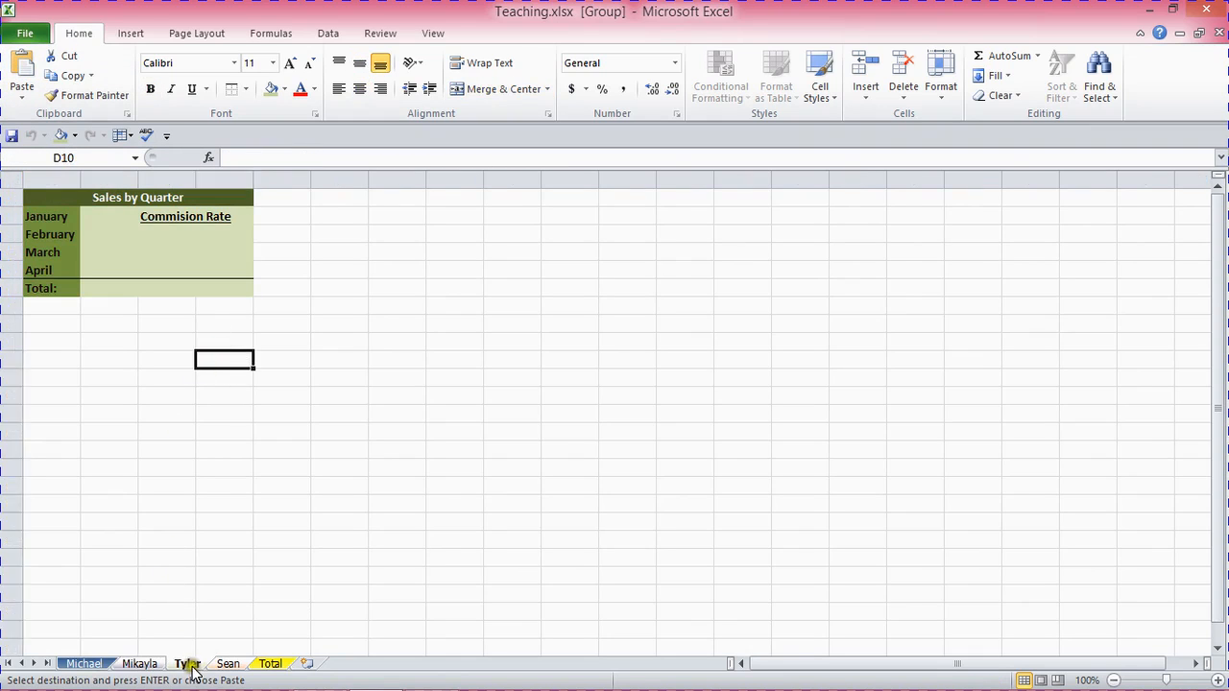
left_click(223, 664, "ctrl")
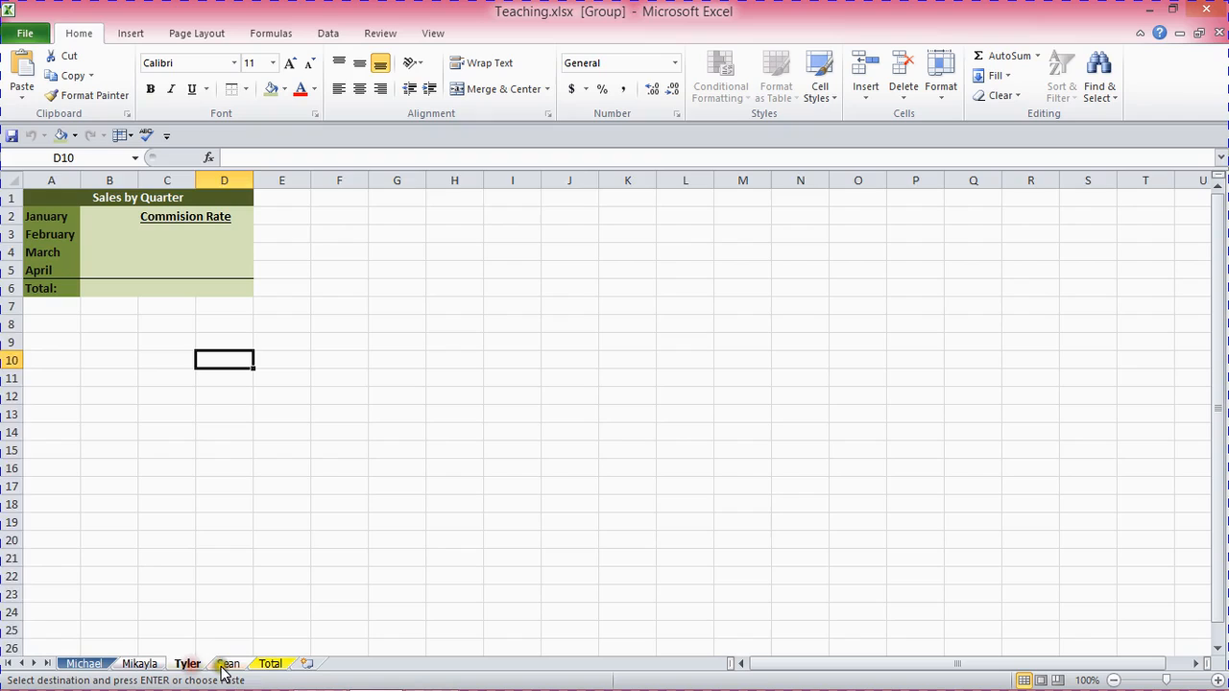
left_click(153, 663)
left_click(270, 664)
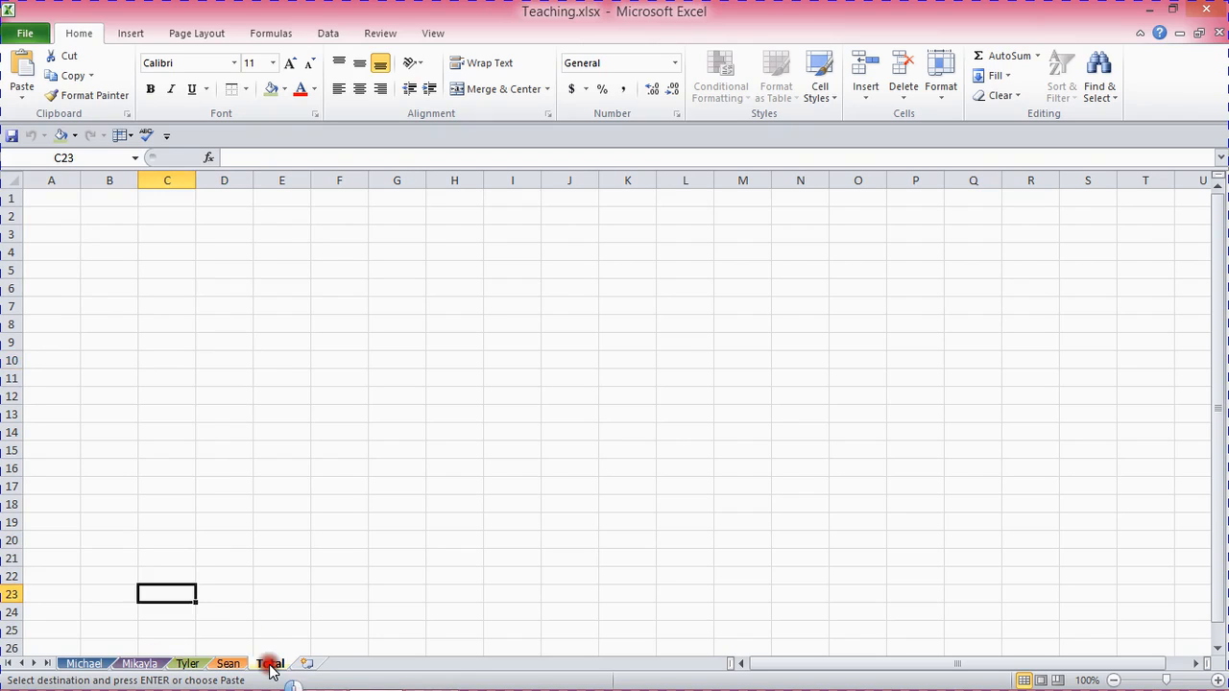
Return to the first sheet, cancel the copy mode and deselect the Sales by Quarter table
left_click(89, 664)
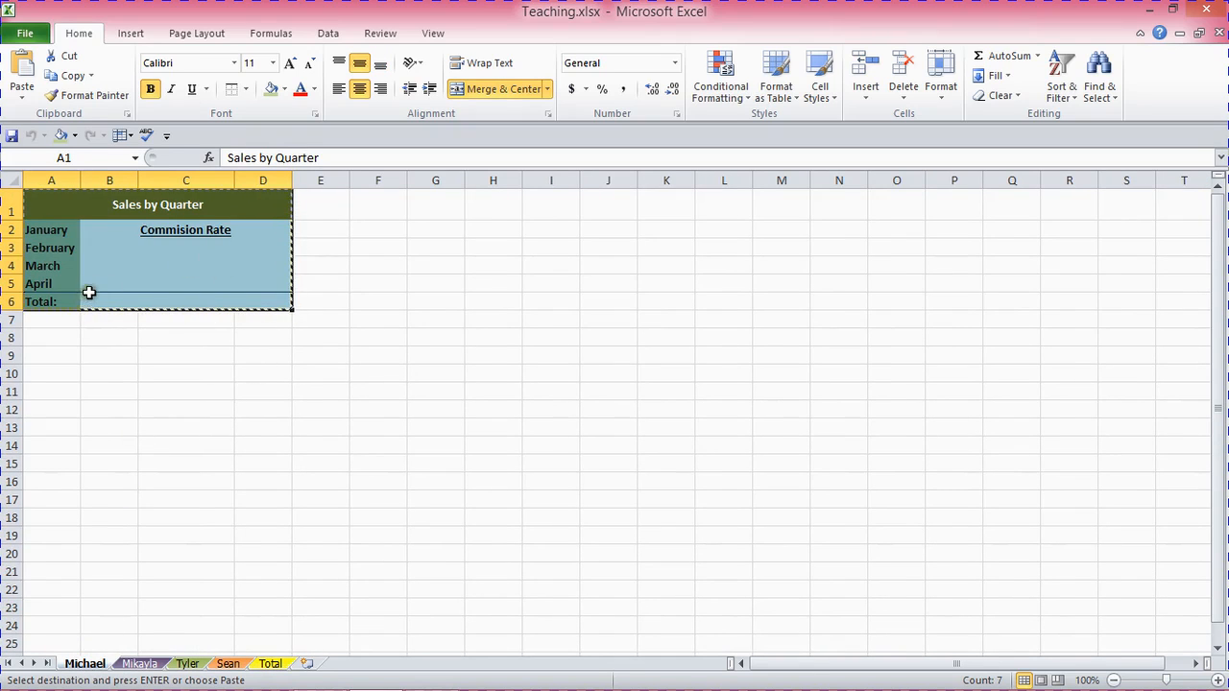
key("Escape")
left_click(133, 436)
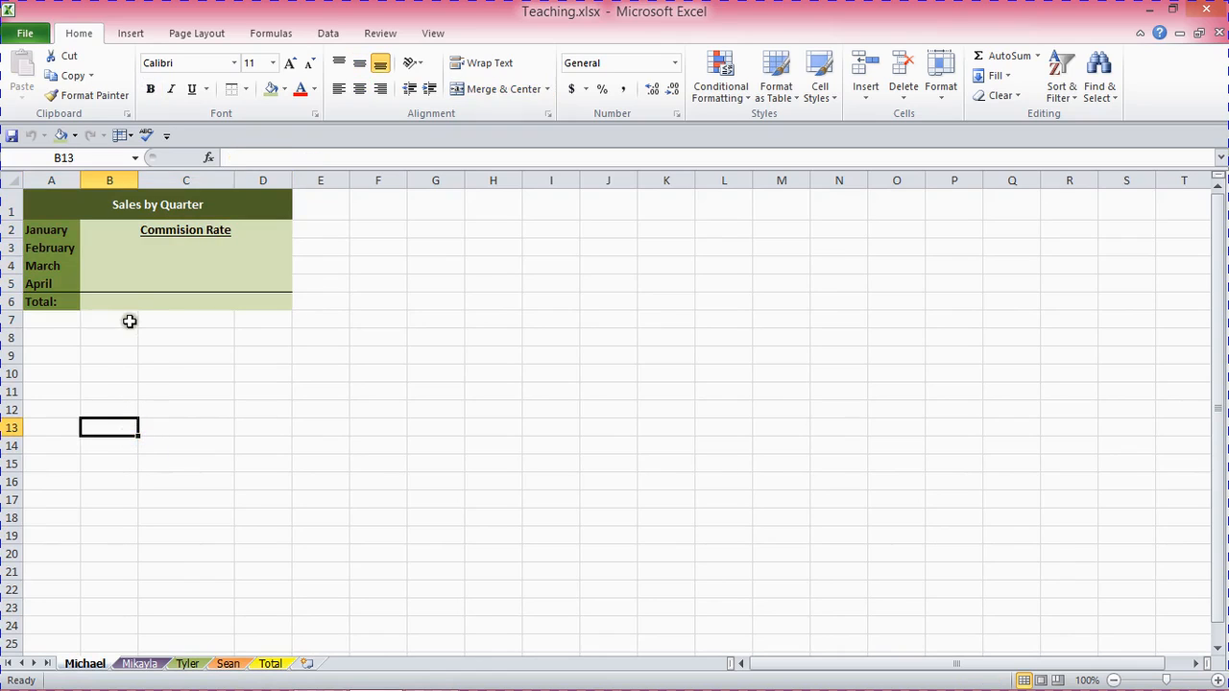
Compare the pasted tables on the second to fourth sheets with the original, and read the height of row 1 on the first sheet
left_click(131, 665)
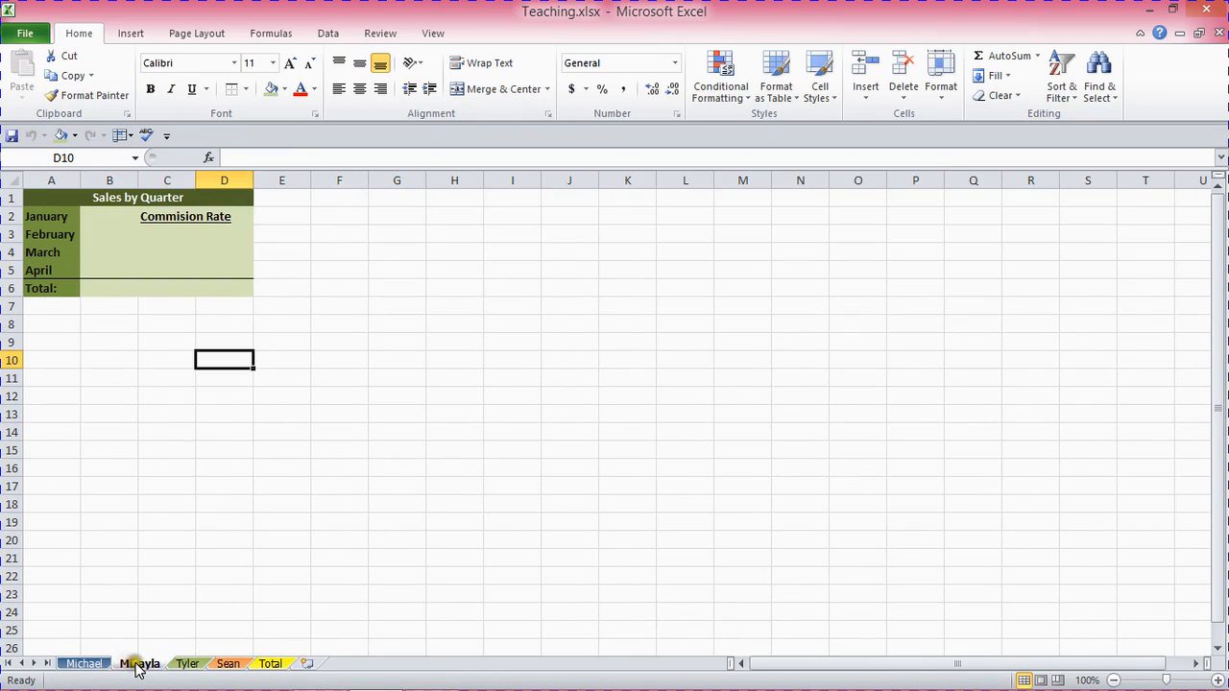
left_click(180, 664)
left_click(227, 664)
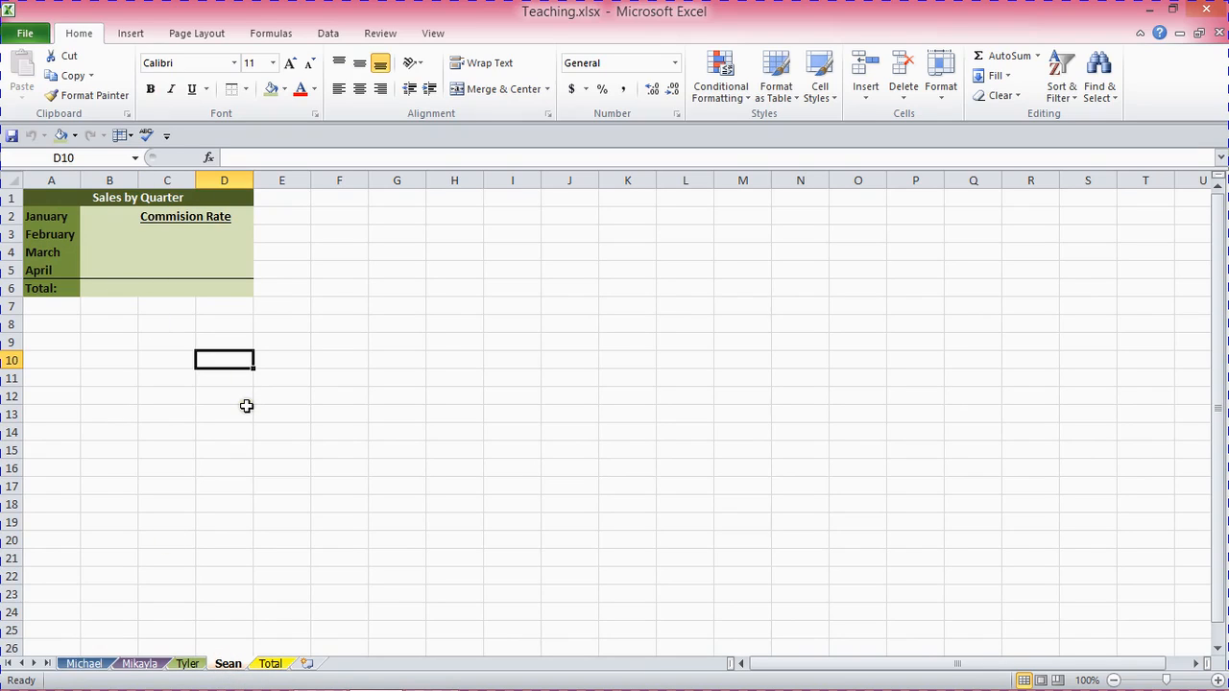
left_click(92, 663)
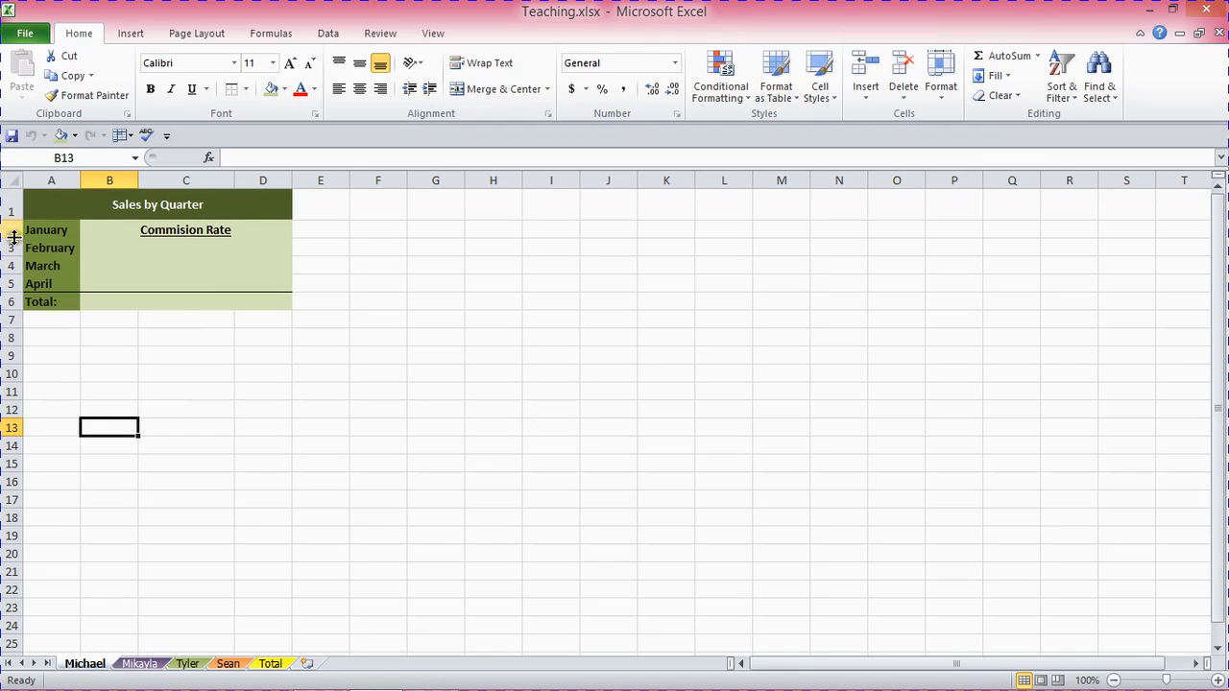
left_click_drag(13, 220, 13, 220)
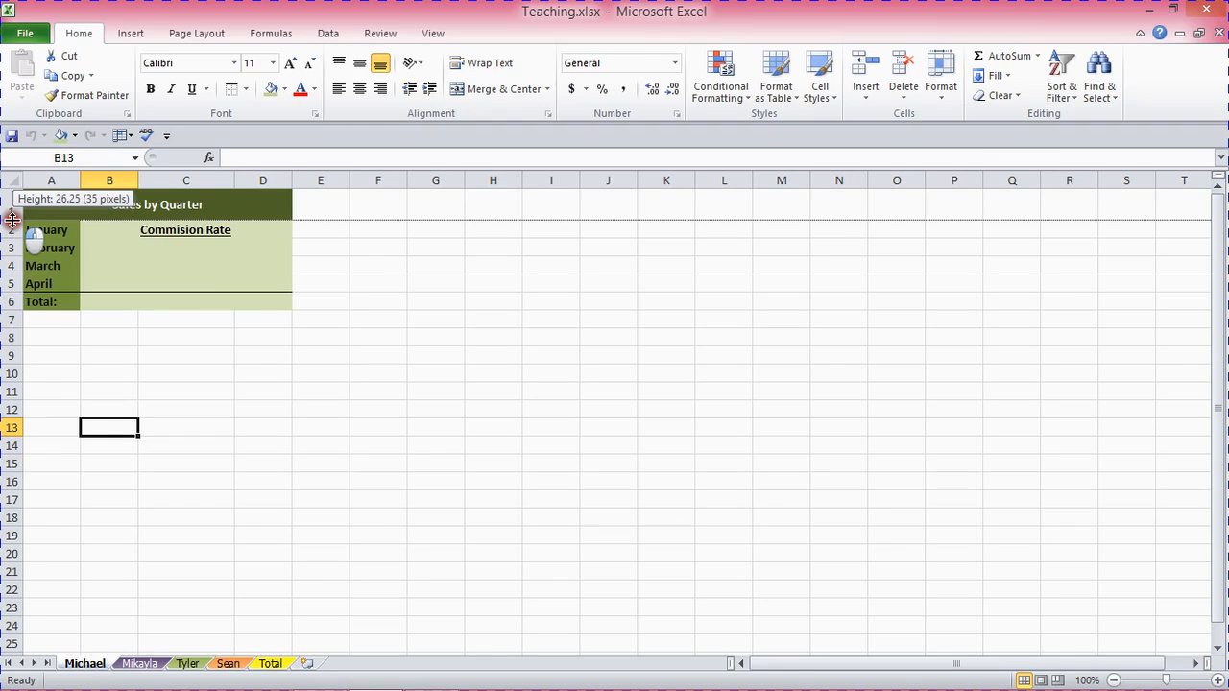
left_click_drag(13, 220, 10, 221)
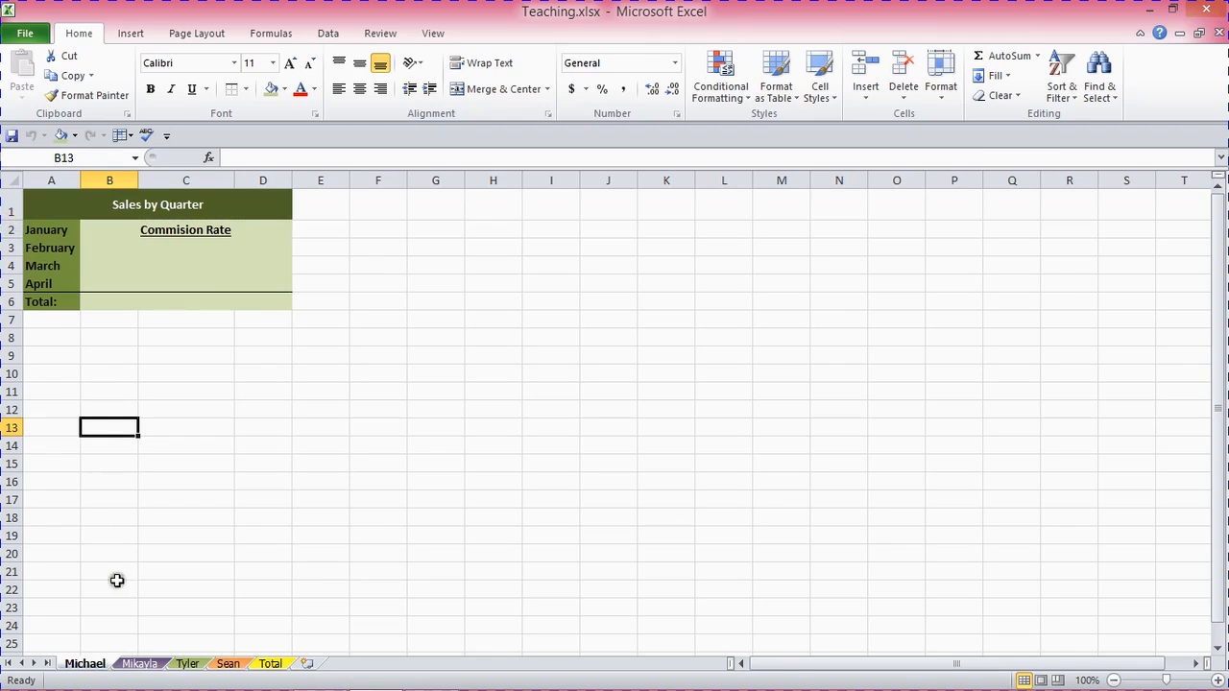
Group the second, third and fourth sheets and set the height of row 1 to 26.25 (35 pixels)
left_click(140, 663)
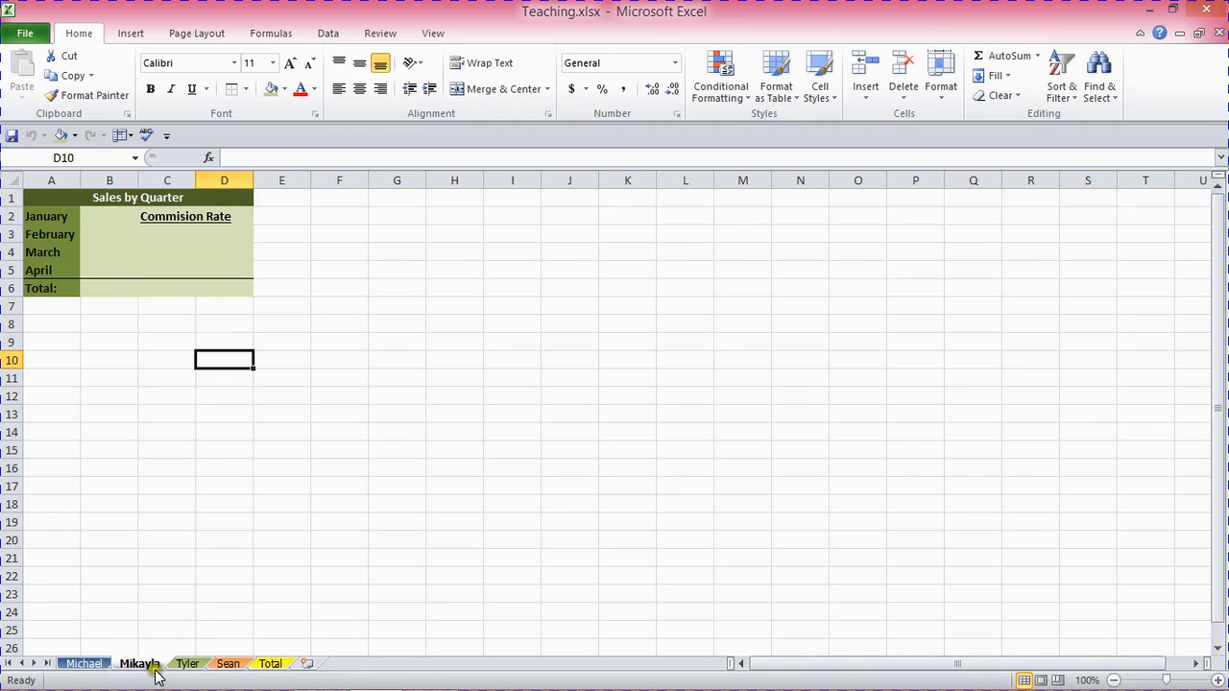
left_click(187, 664, "ctrl")
left_click(227, 664, "ctrl")
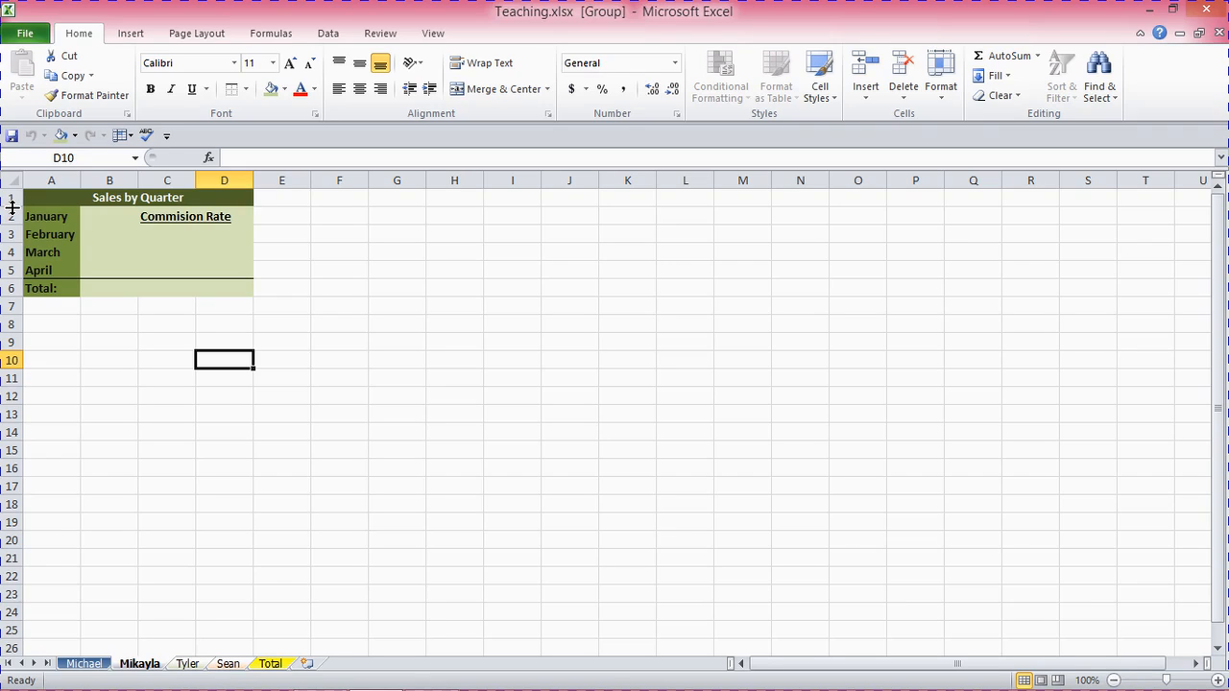
left_click_drag(12, 207, 9, 222)
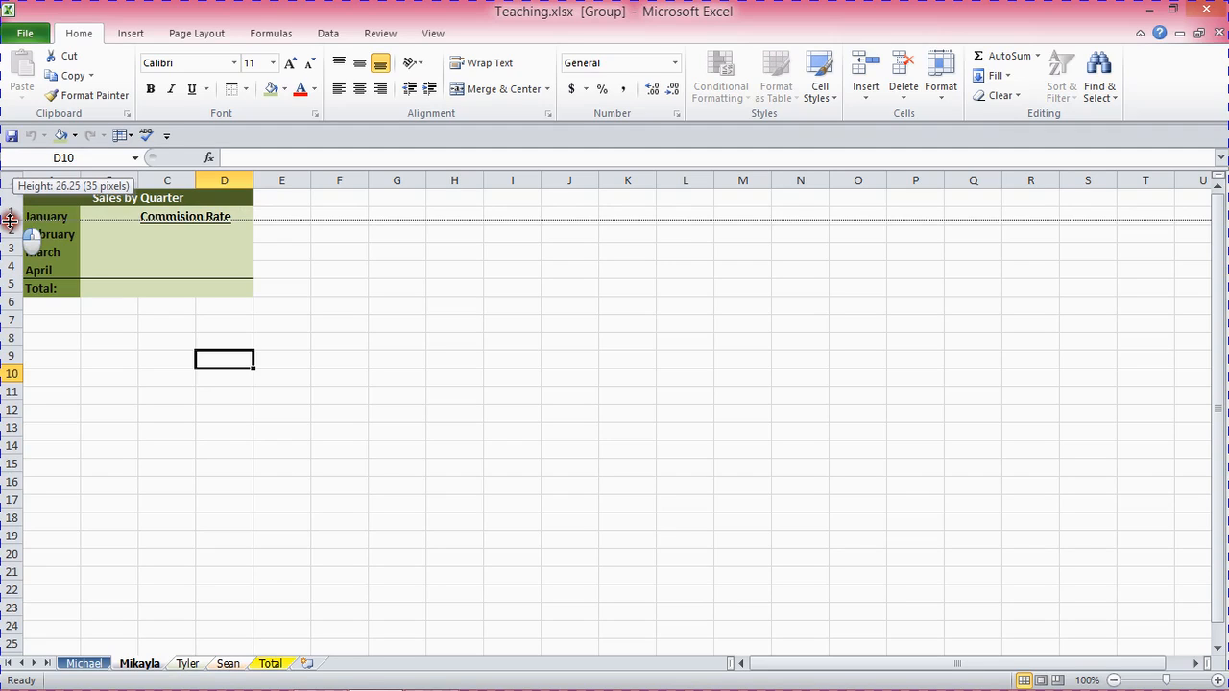
left_click_drag(9, 222, 10, 222)
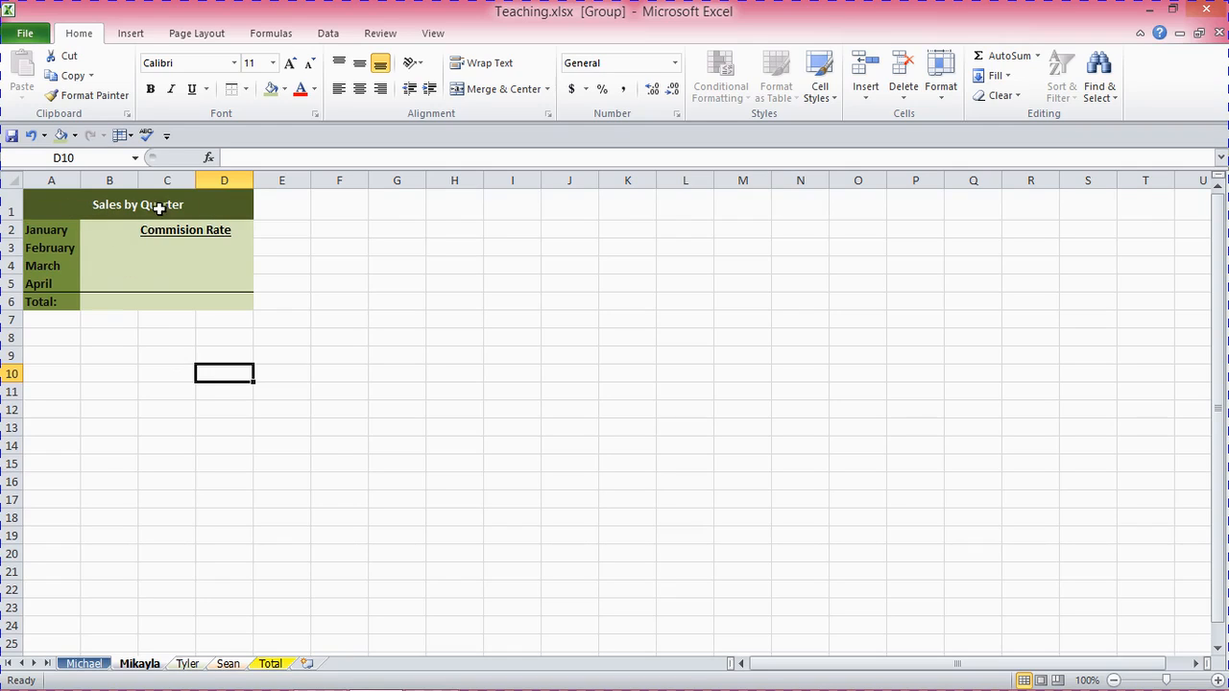
Return to the first sheet and read the width of column C, which holds the Commision Rate heading
left_click(91, 663)
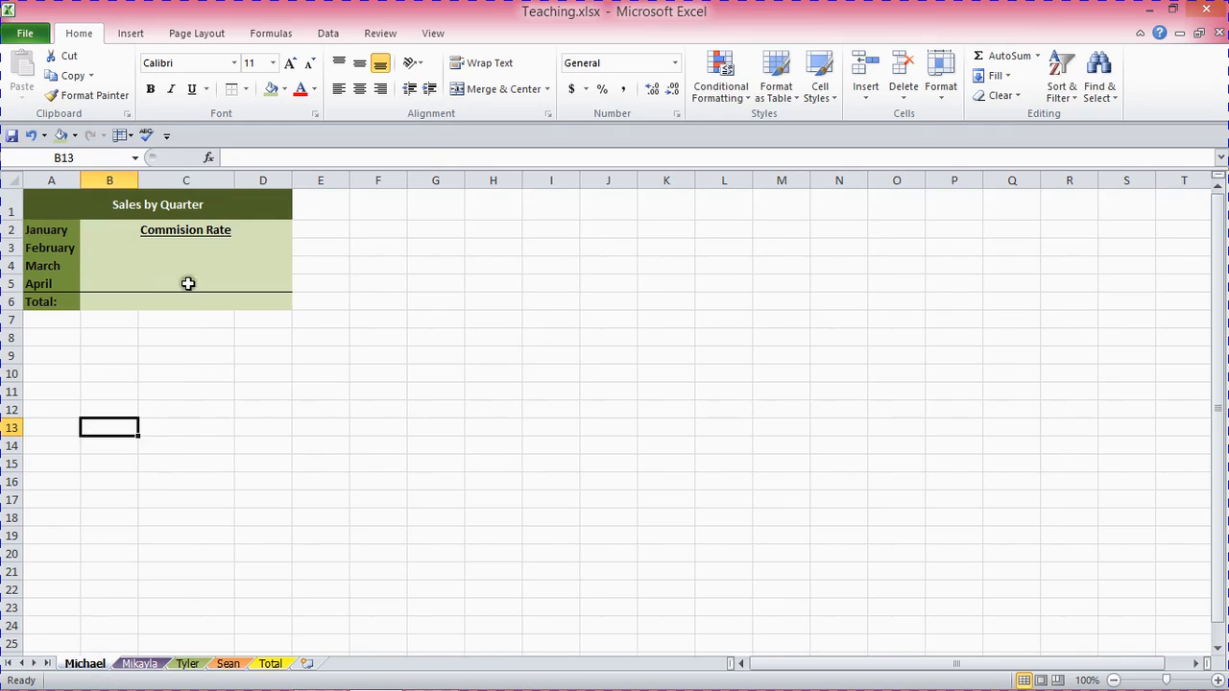
left_click(221, 230)
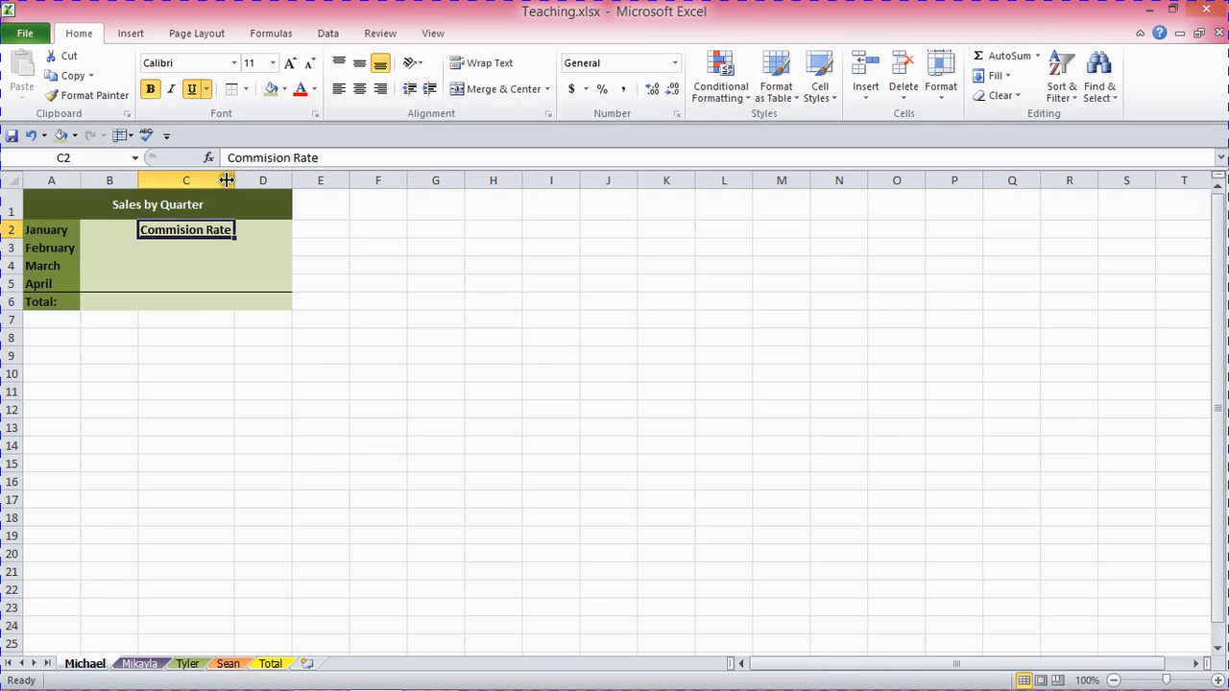
left_click_drag(234, 180, 234, 180)
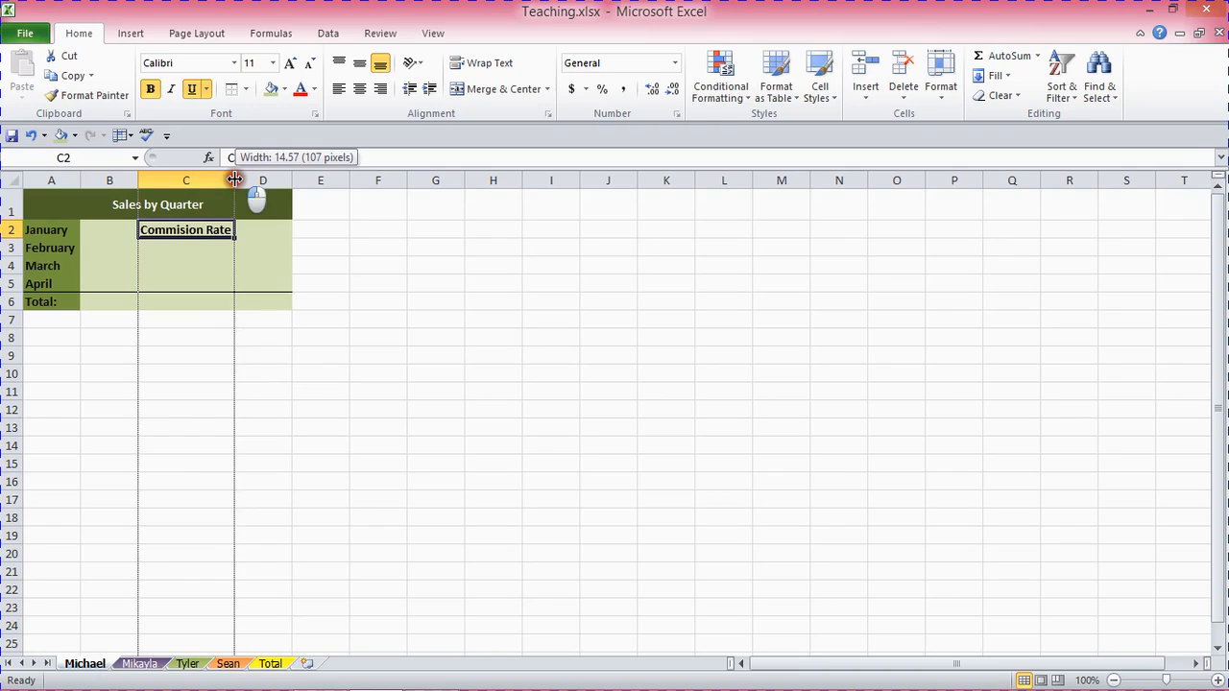
left_click_drag(234, 180, 234, 180)
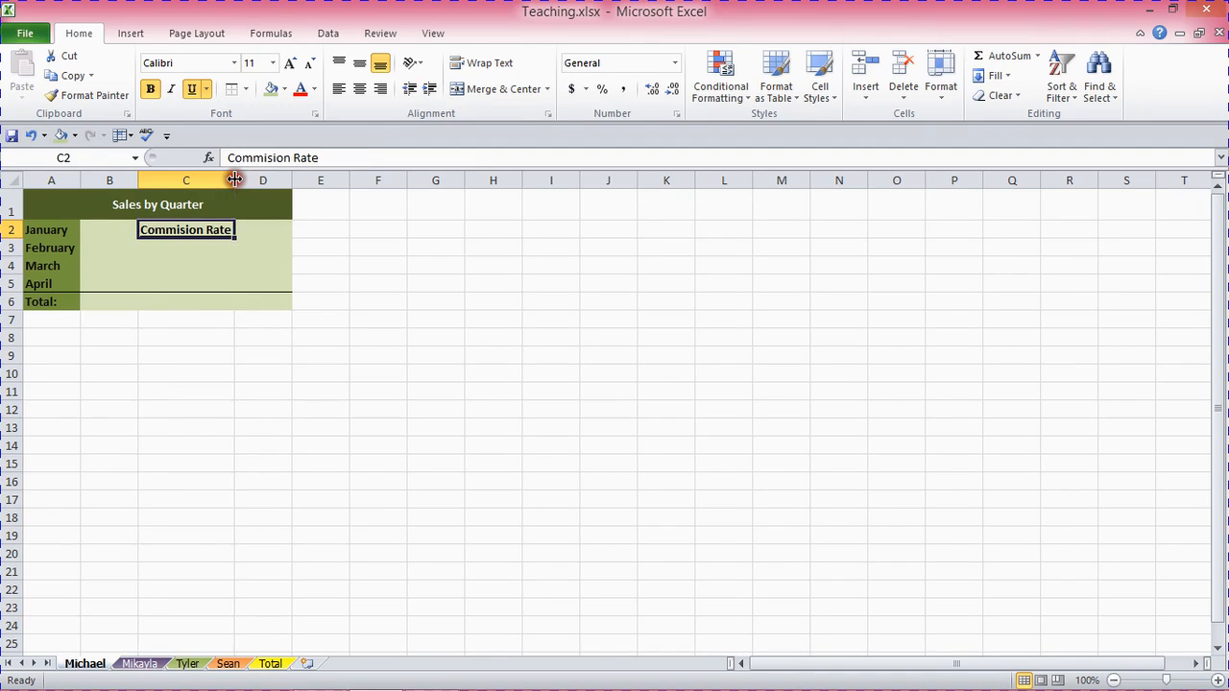
Group the second, third and fourth sheets again and widen column C to about the width used on the first sheet
left_click(141, 664)
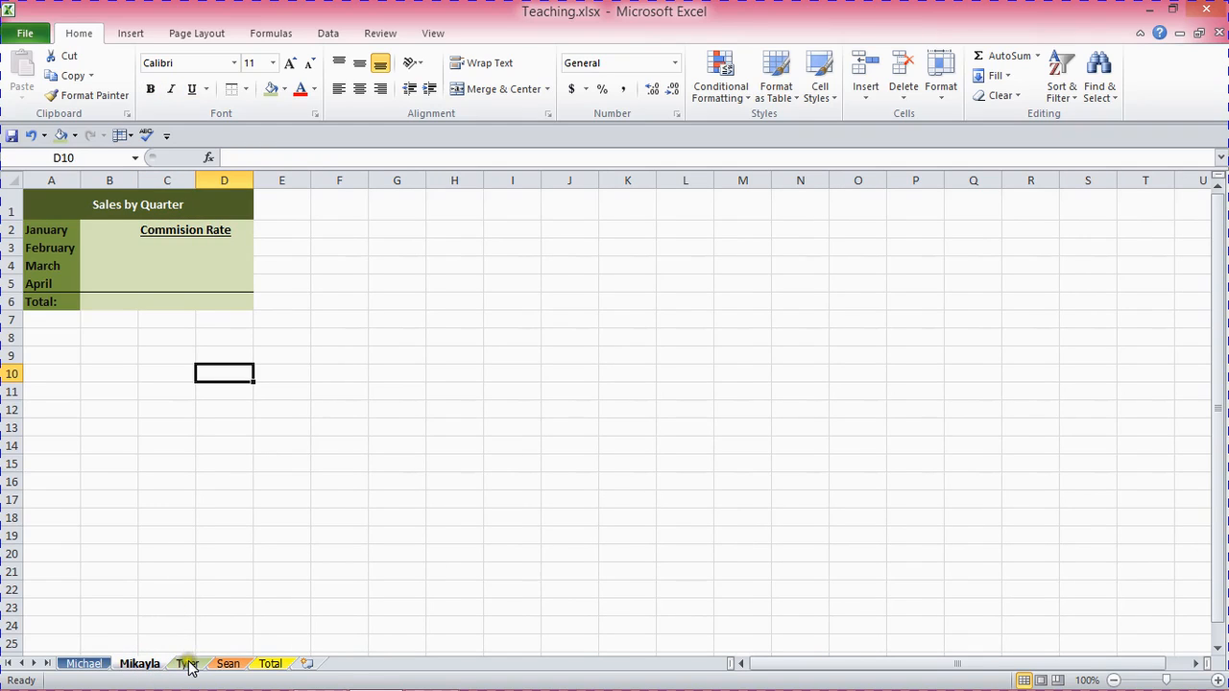
left_click(187, 664, "ctrl")
left_click(224, 664, "ctrl")
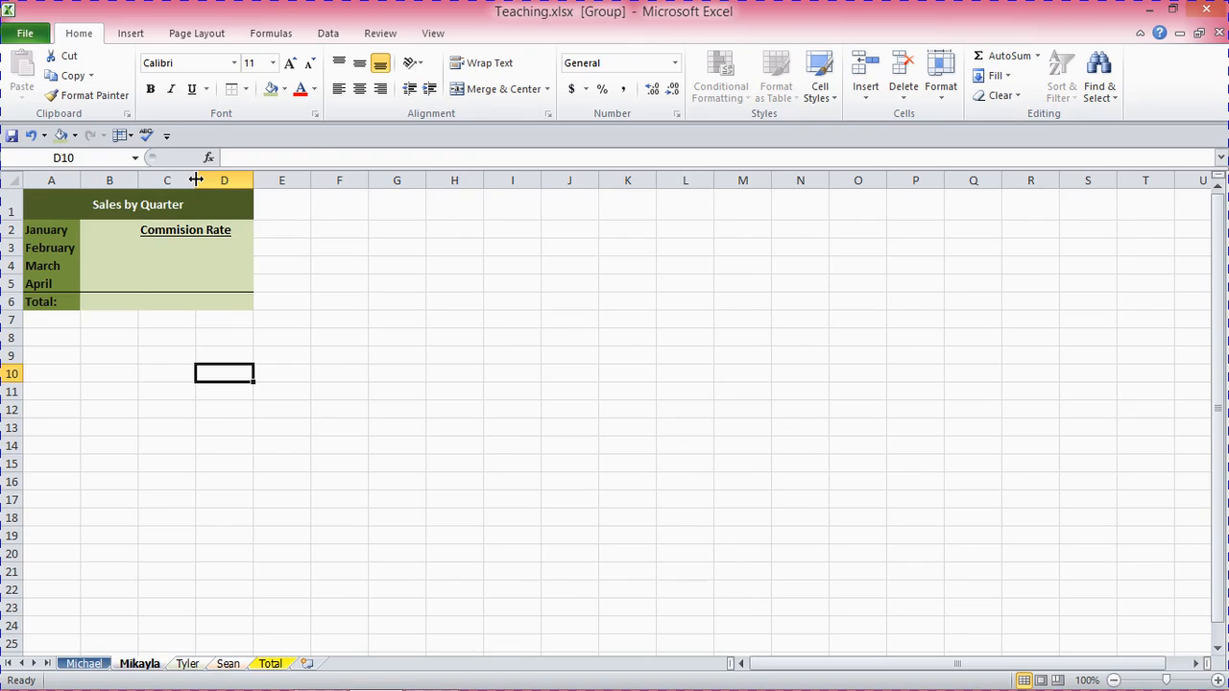
left_click_drag(196, 180, 233, 181)
left_click(216, 355)
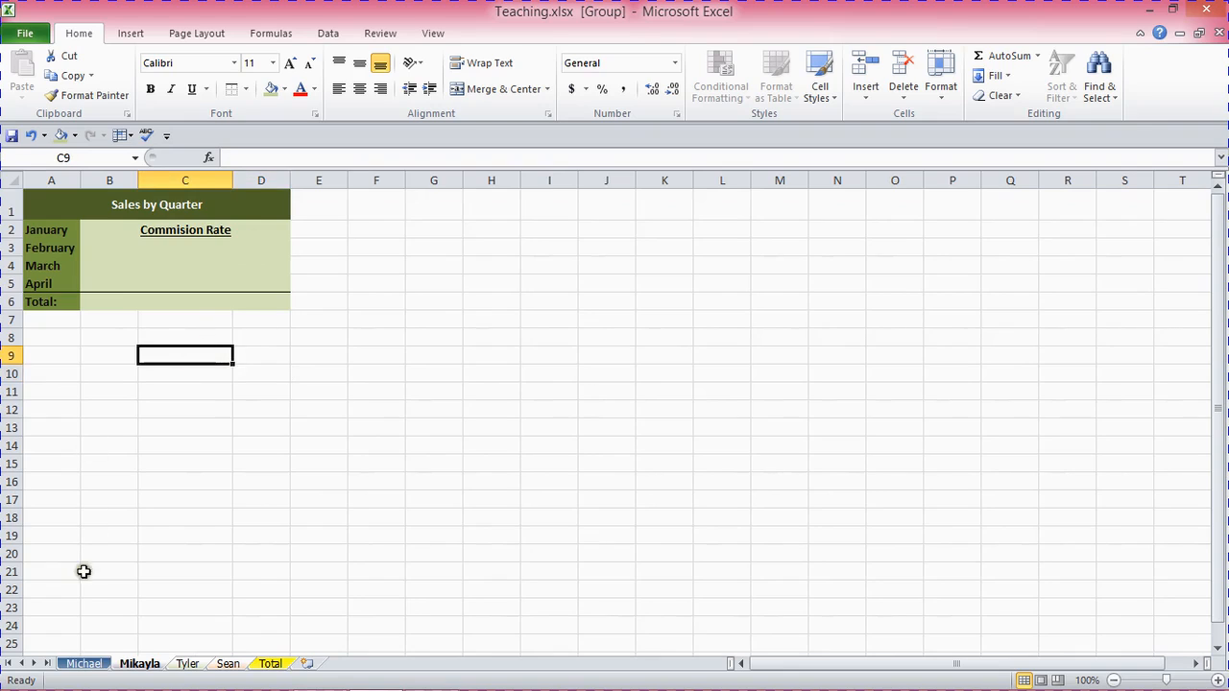
Compare the resized tables across the first four sheets, and return to the first sheet with cell B13 selected
left_click(84, 663)
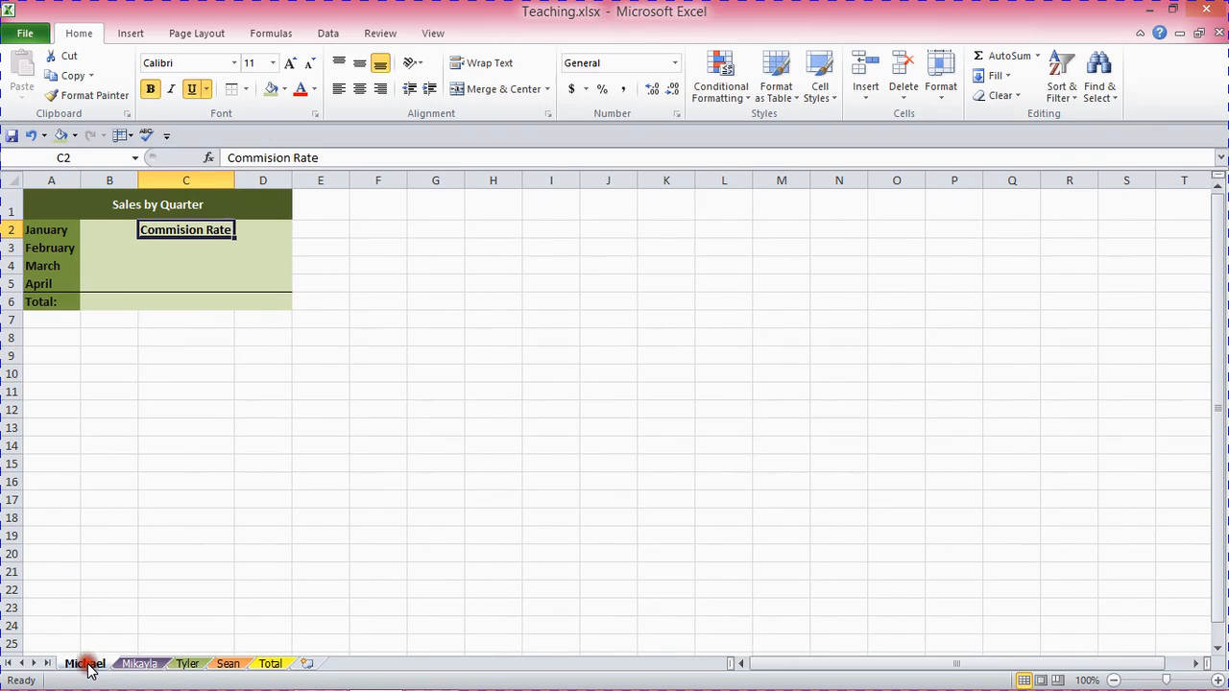
left_click(139, 666)
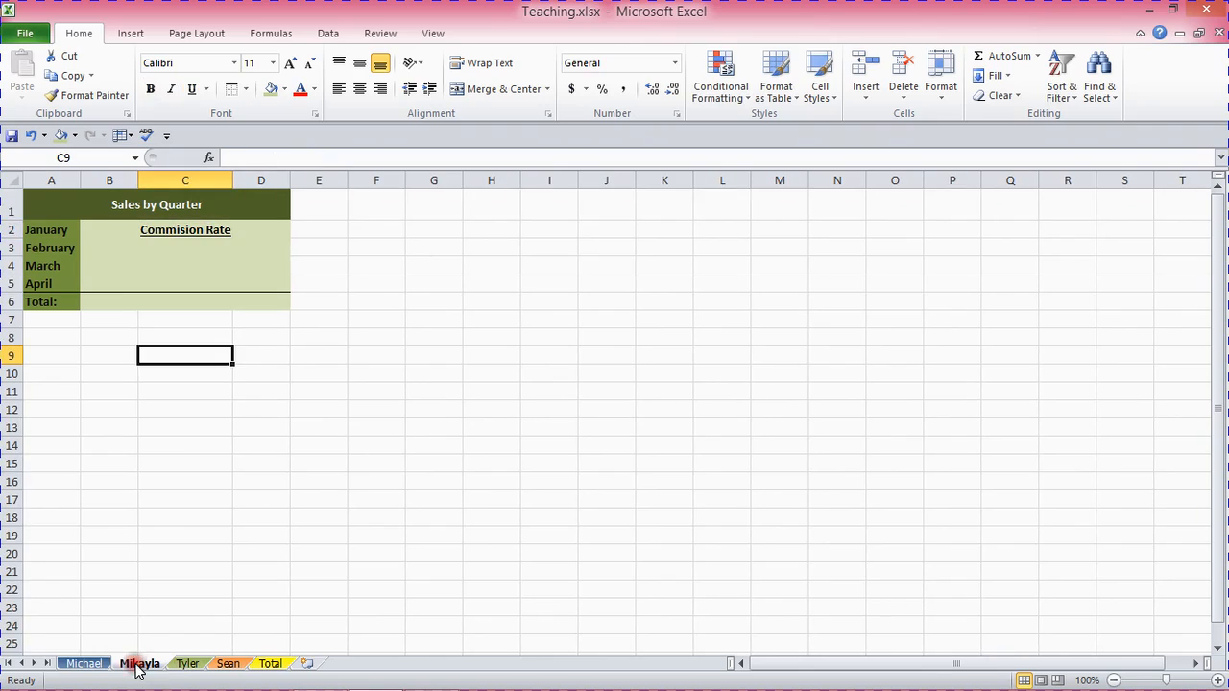
left_click(185, 664)
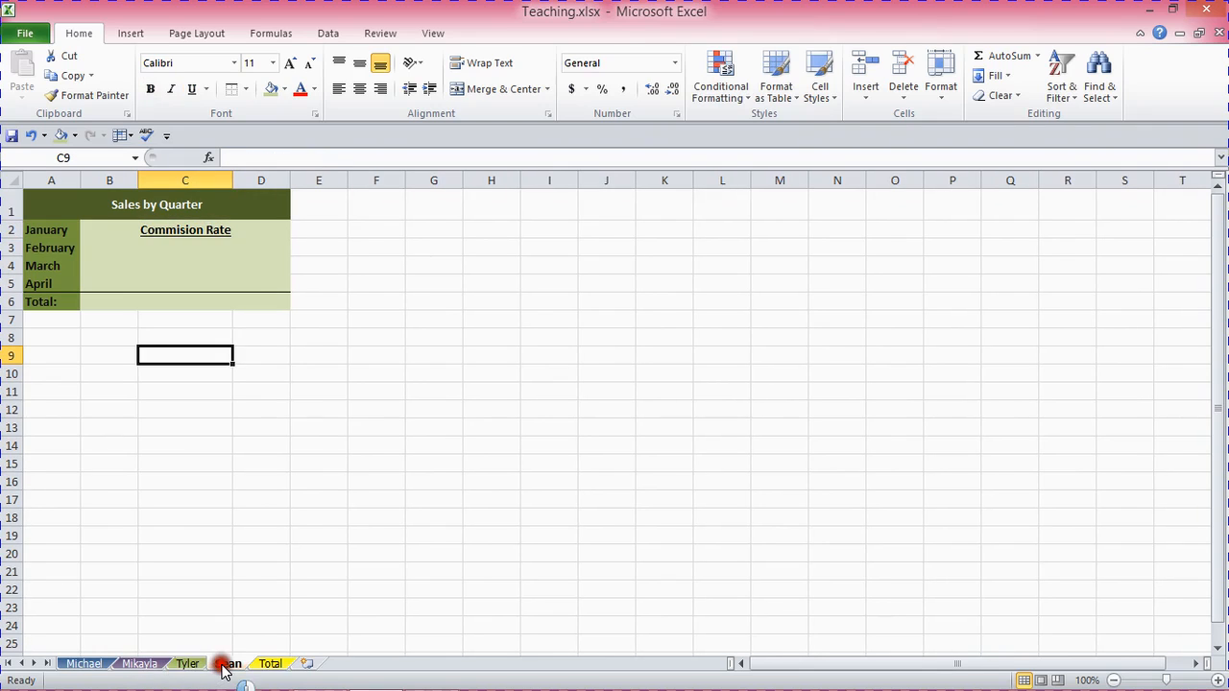
left_click(91, 664)
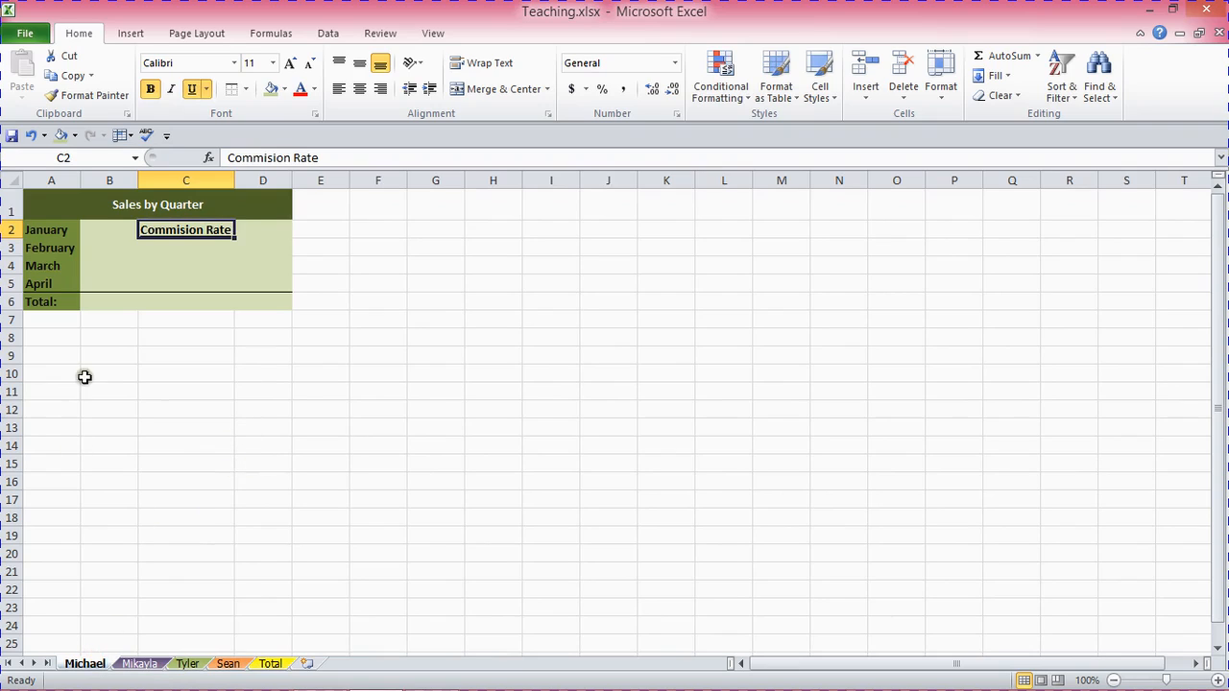
left_click(128, 430)
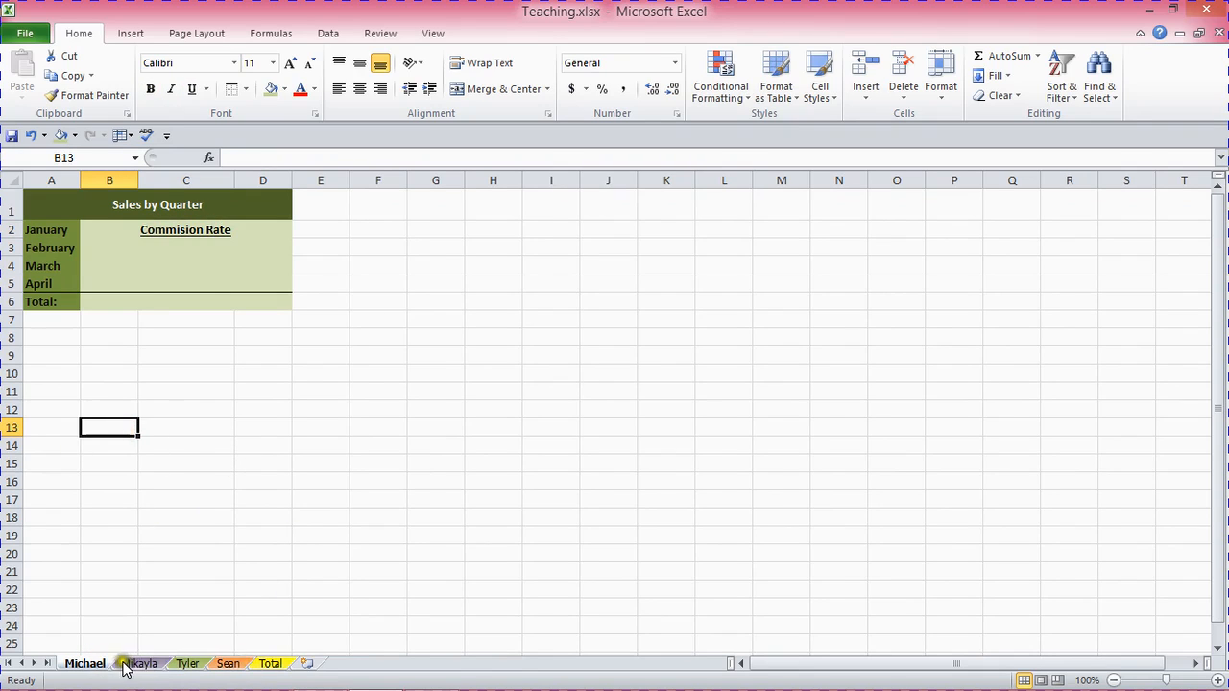